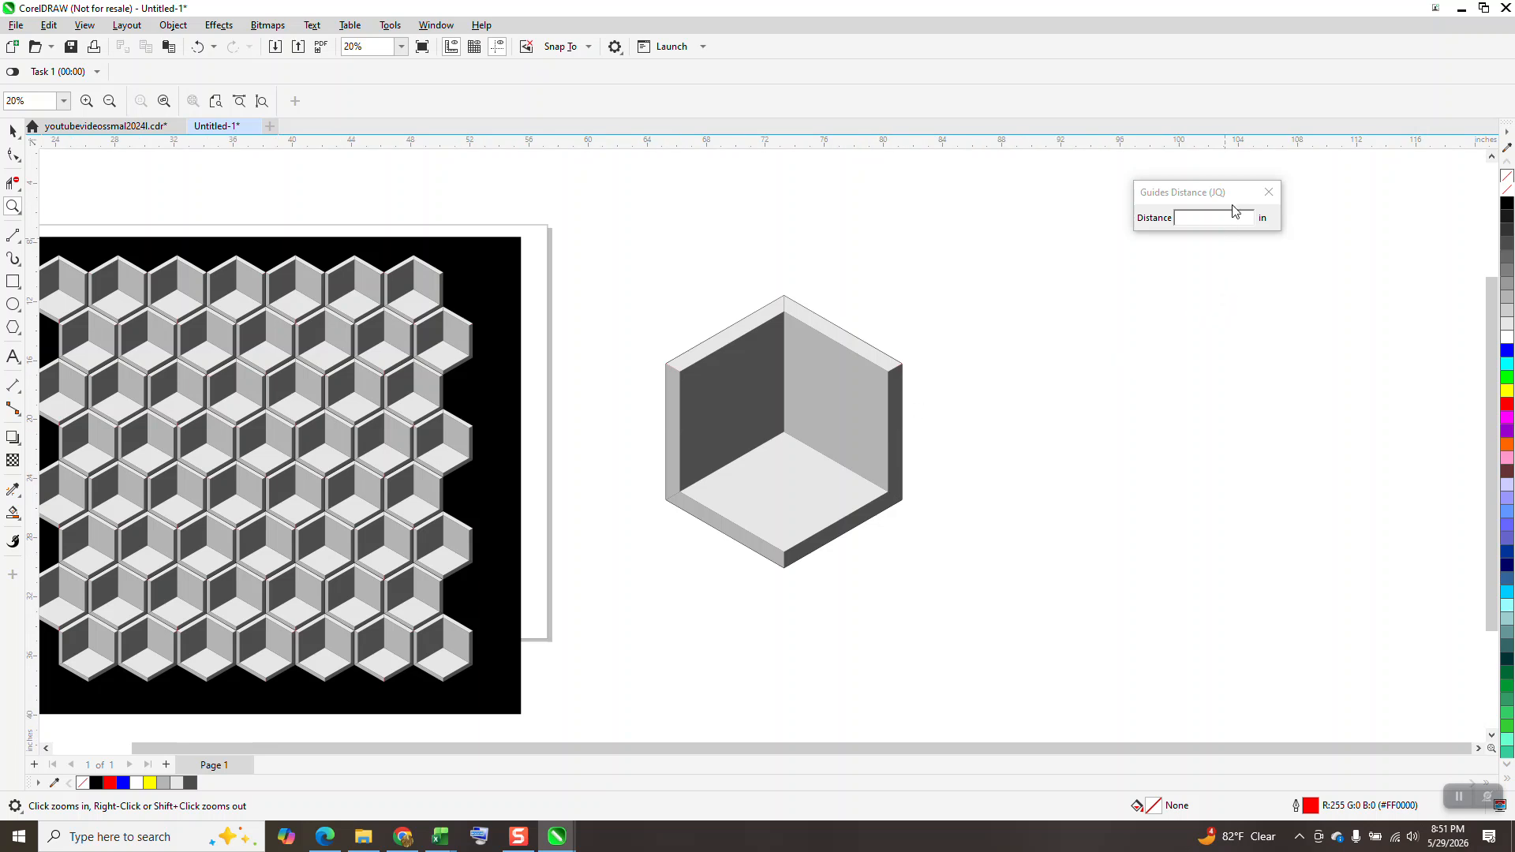
# - Move the finished hexagon pattern with its black background off the page to the empty area on its left
pyautogui.scroll(-5, 1129, 332)
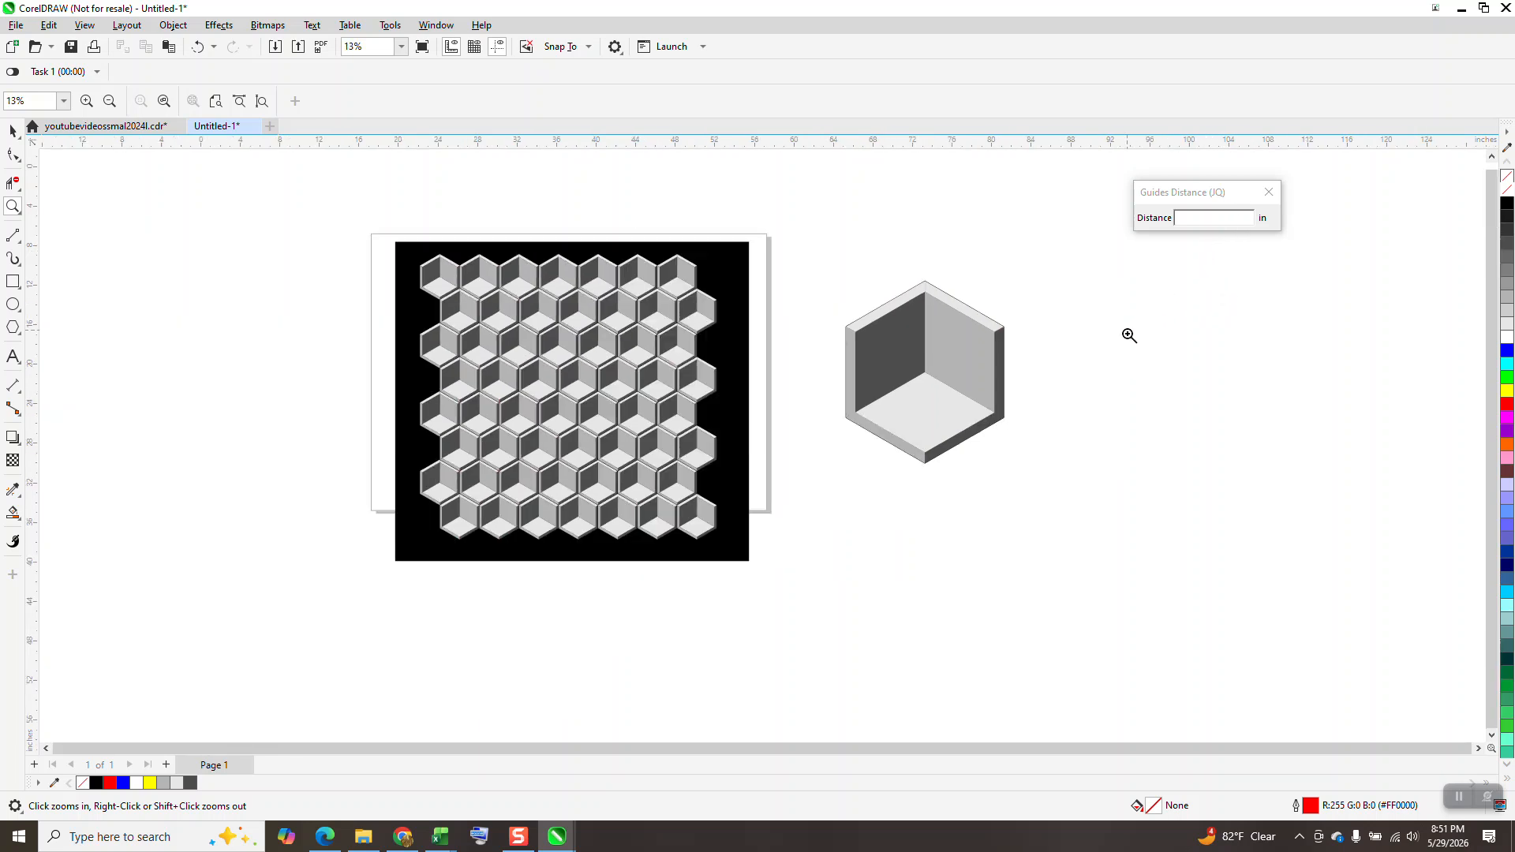
pyautogui.click(13, 131)
pyautogui.moveTo(634, 259); pyautogui.dragTo(920, 545)
pyautogui.moveTo(817, 418); pyautogui.dragTo(434, 383)
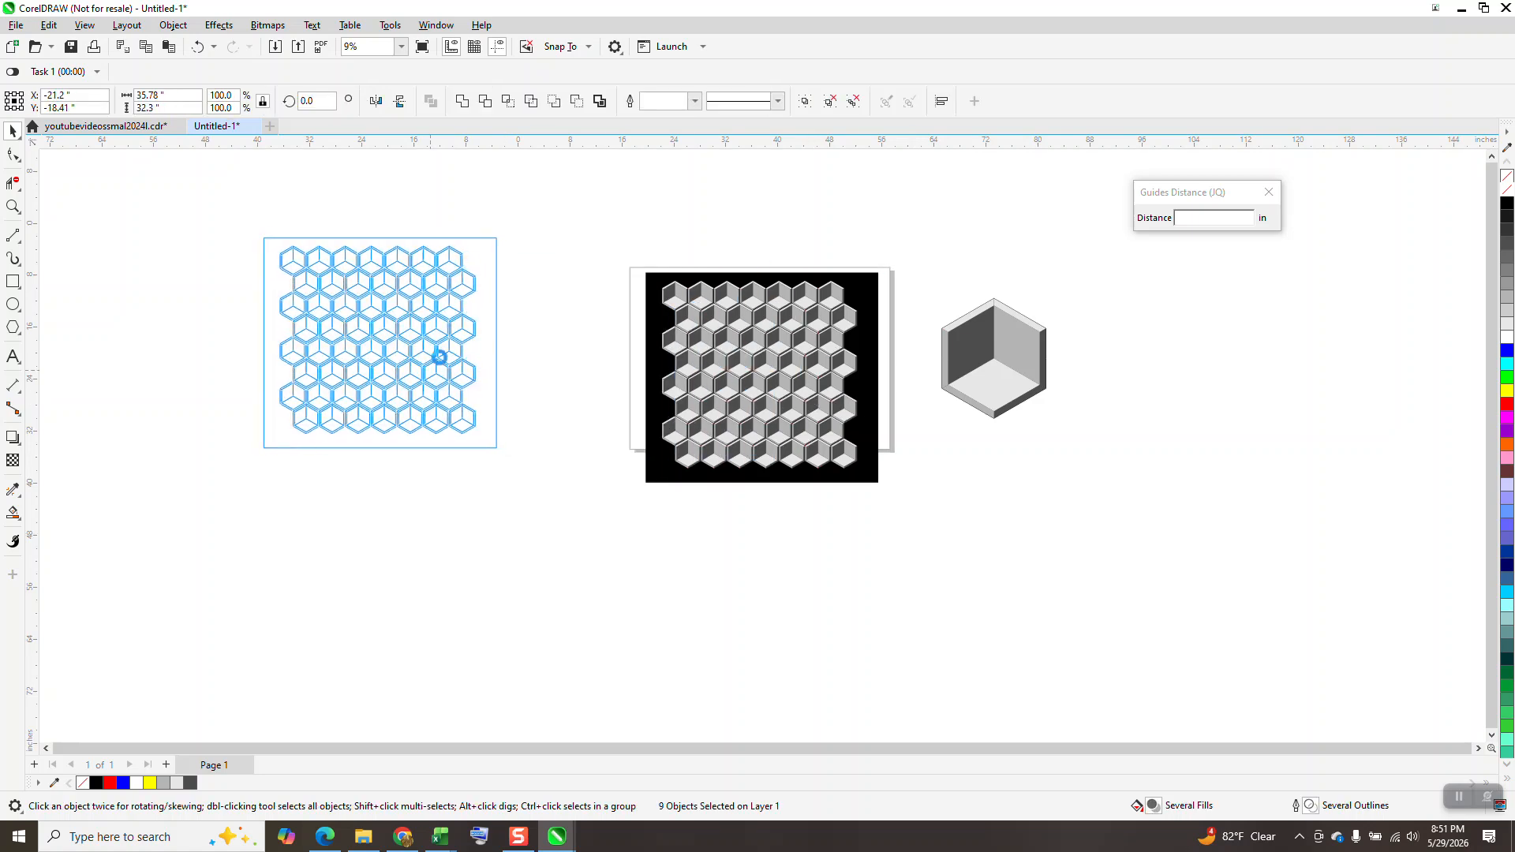
# - Draw a six-sided polygon about 13.35 by 15.41 in and centre it on the page
pyautogui.click(18, 330)
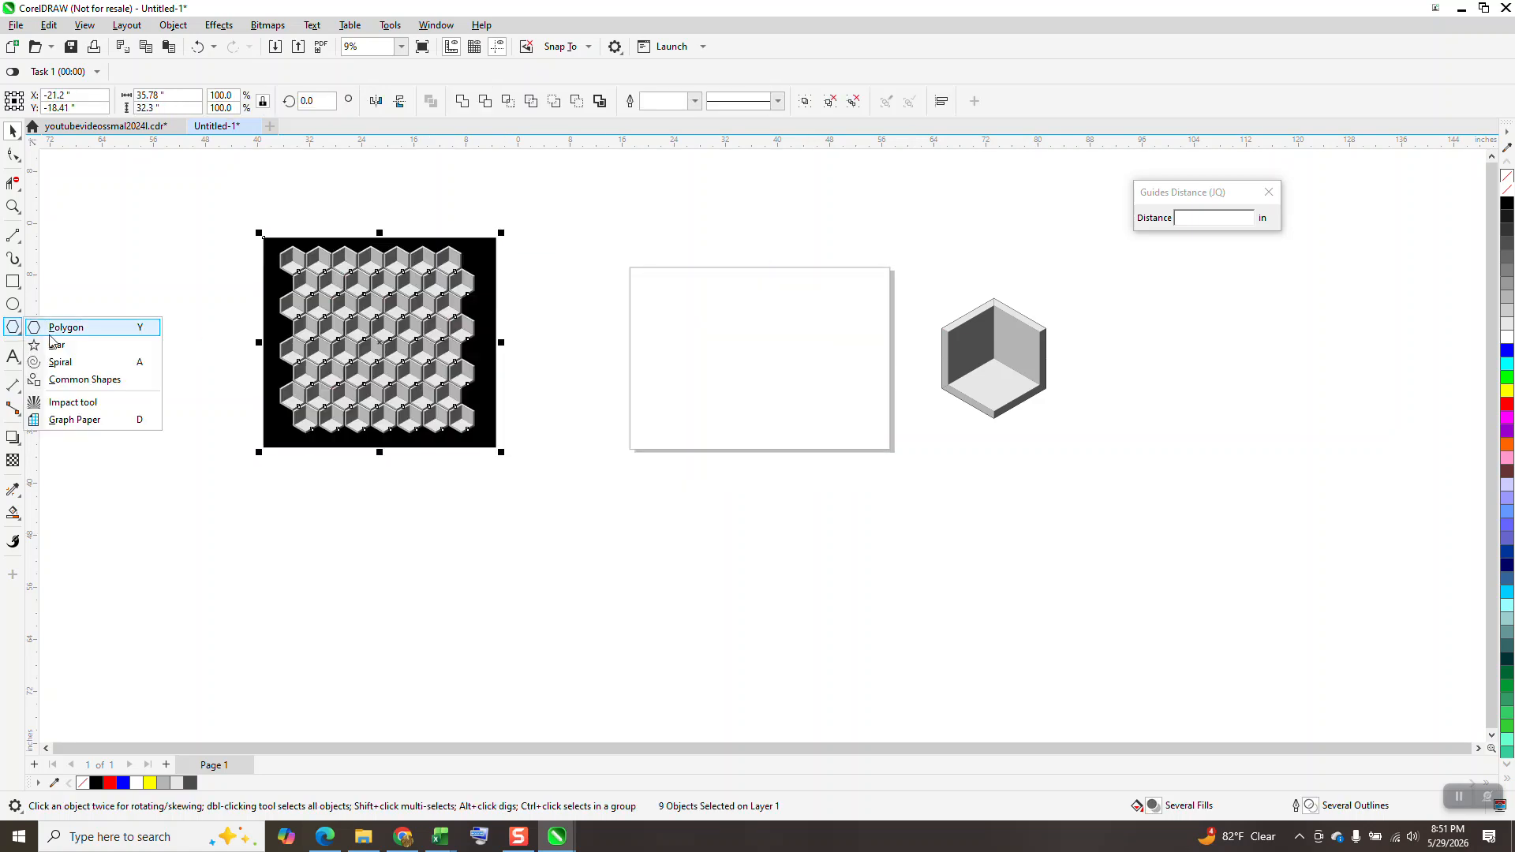
pyautogui.click(85, 329)
pyautogui.moveTo(841, 316); pyautogui.dragTo(741, 379)
pyautogui.press('p')
pyautogui.click(13, 207)
pyautogui.moveTo(661, 264); pyautogui.dragTo(835, 429)
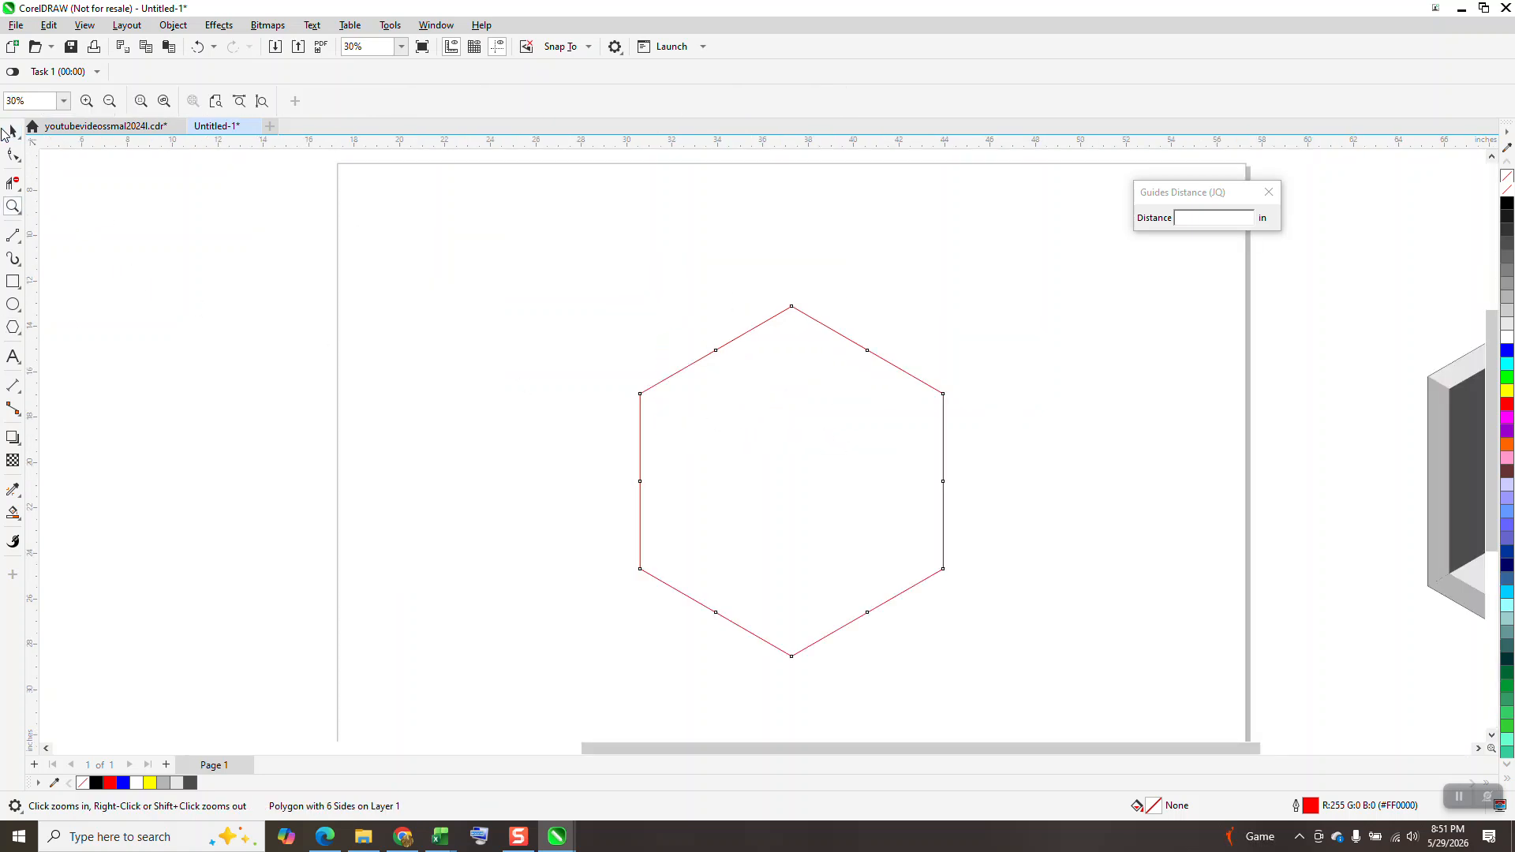
# - Add a concentric copy inside the hexagon, scaled down to about 91%, to form a rim
pyautogui.click(13, 131)
pyautogui.click(829, 334)
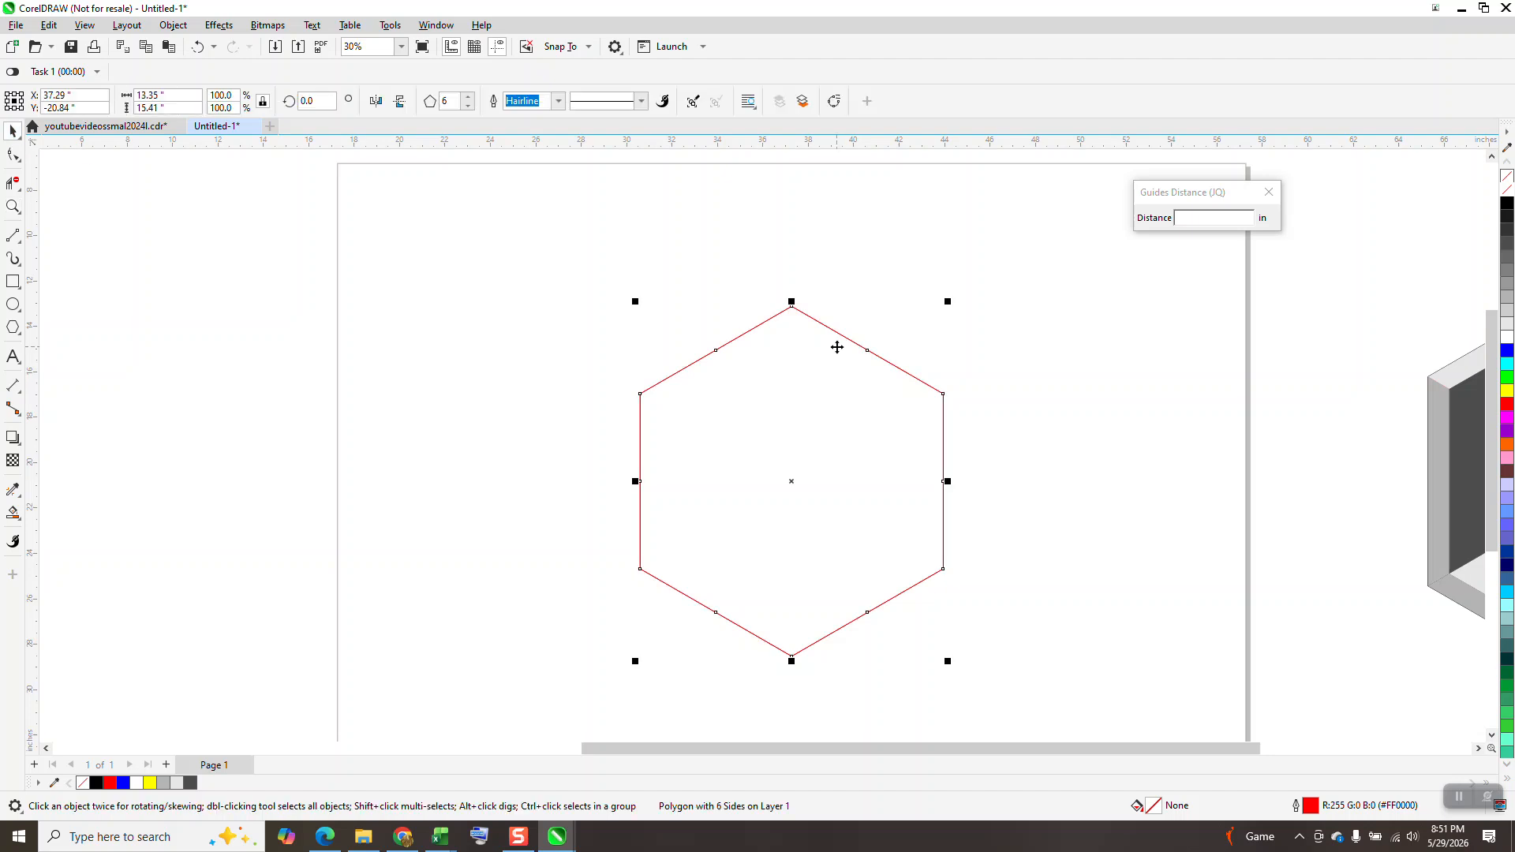
pyautogui.moveTo(949, 302); pyautogui.dragTo(942, 319)
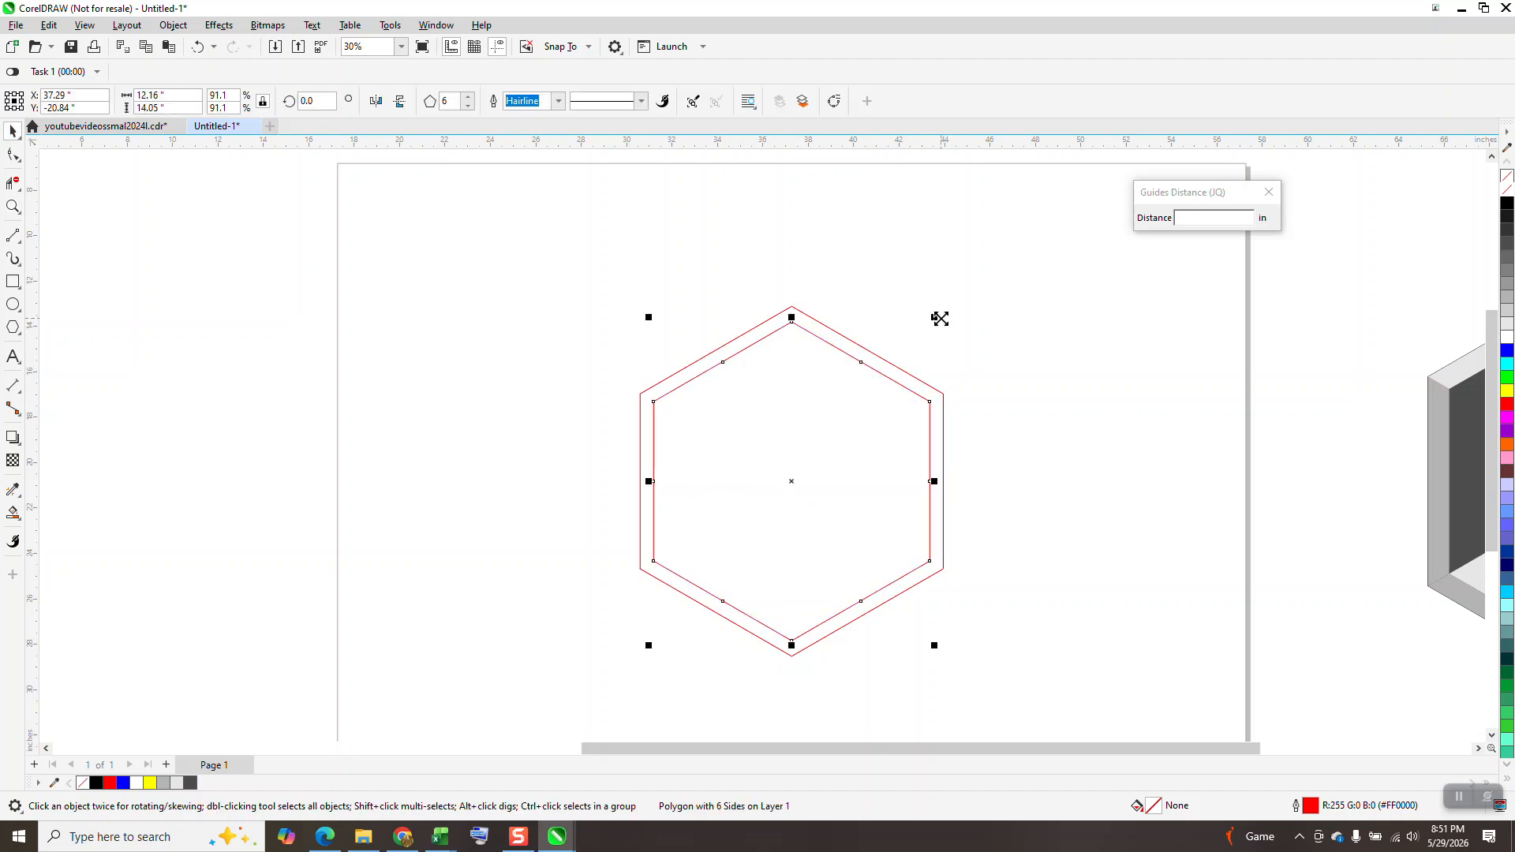
# - Draw 2-point lines joining the hexagon's centre to the outer hexagon's lower-left, lower-right and top corners
pyautogui.click(22, 242)
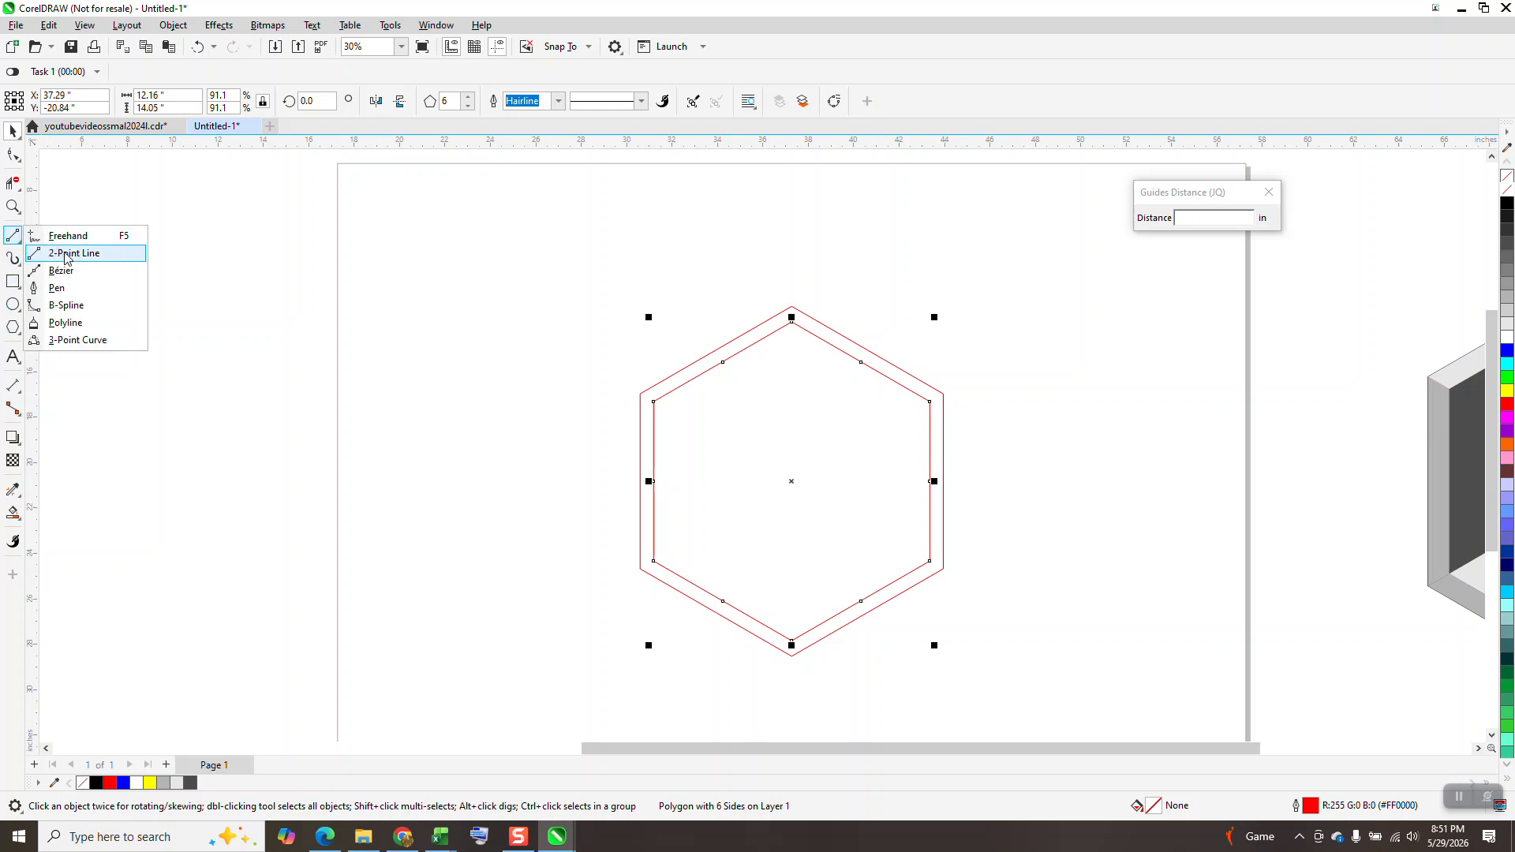
pyautogui.click(71, 254)
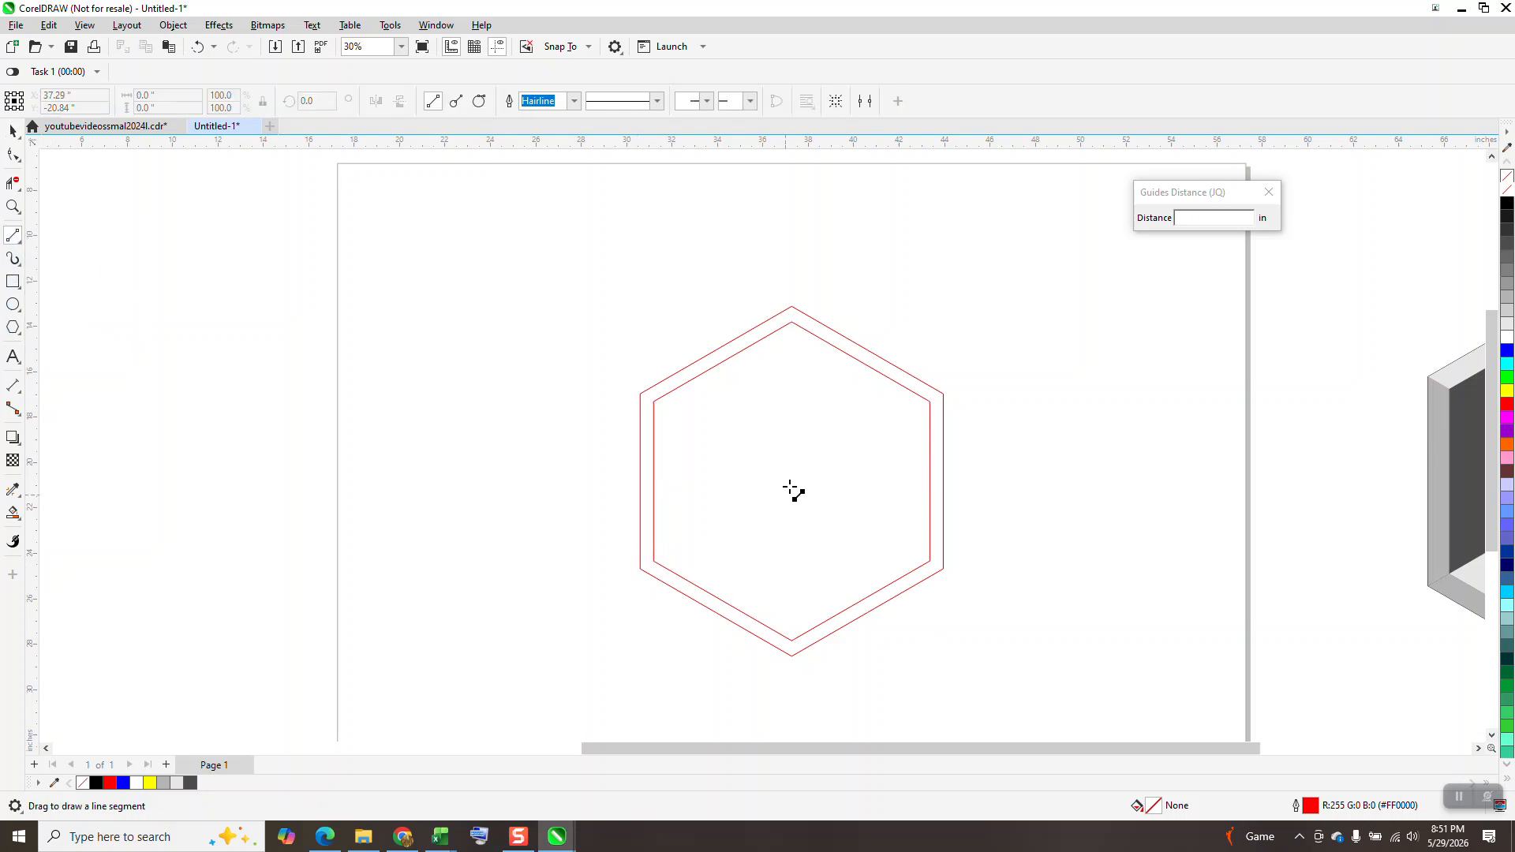
pyautogui.moveTo(792, 481); pyautogui.dragTo(645, 569)
pyautogui.moveTo(792, 482); pyautogui.dragTo(943, 565)
pyautogui.moveTo(793, 479); pyautogui.dragTo(799, 357)
pyautogui.click(198, 46)
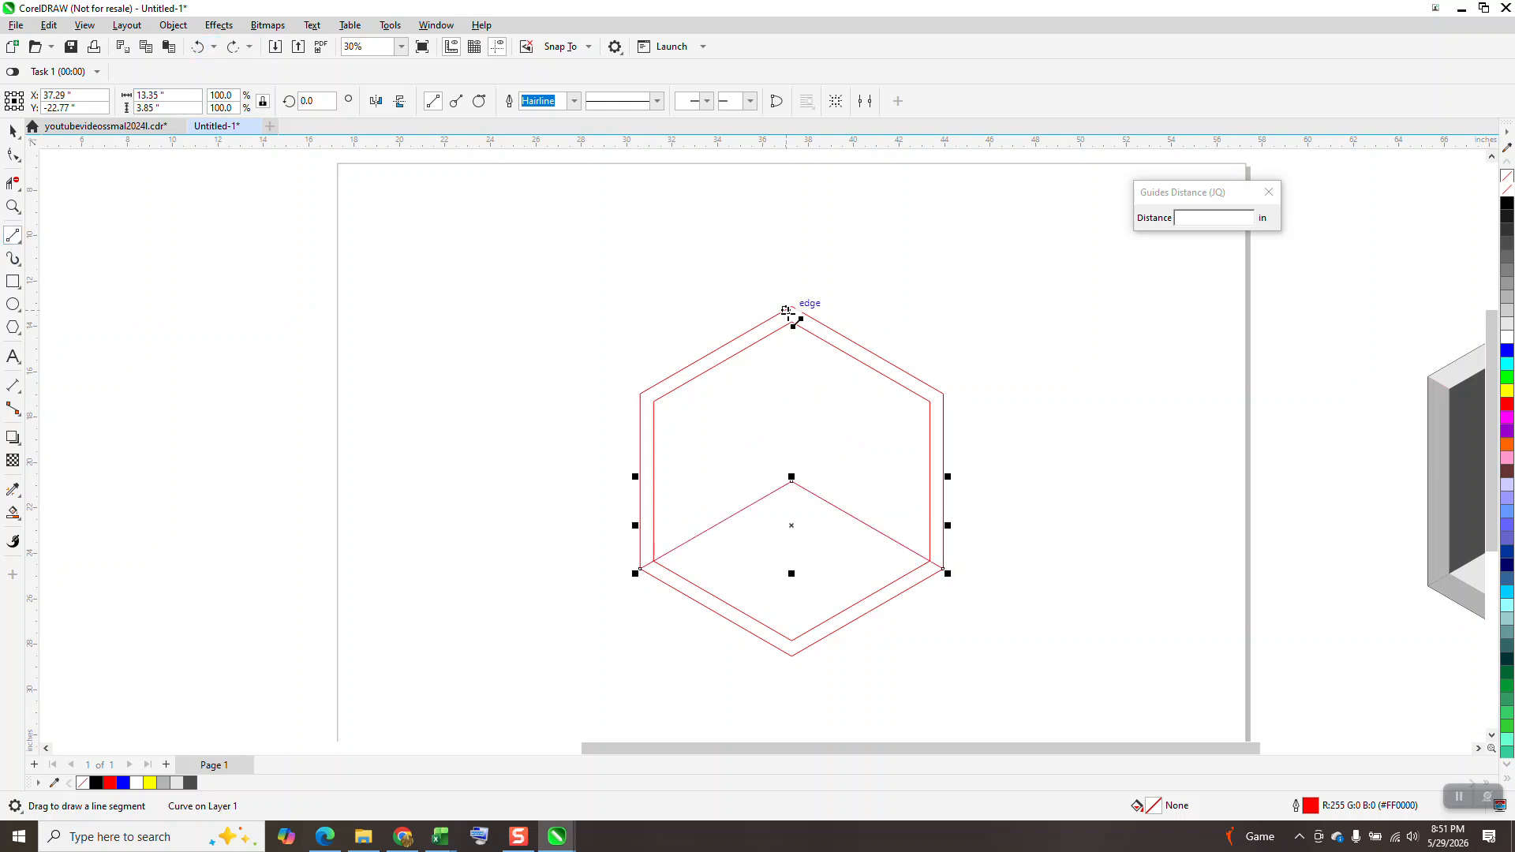
pyautogui.moveTo(791, 306); pyautogui.dragTo(791, 487)
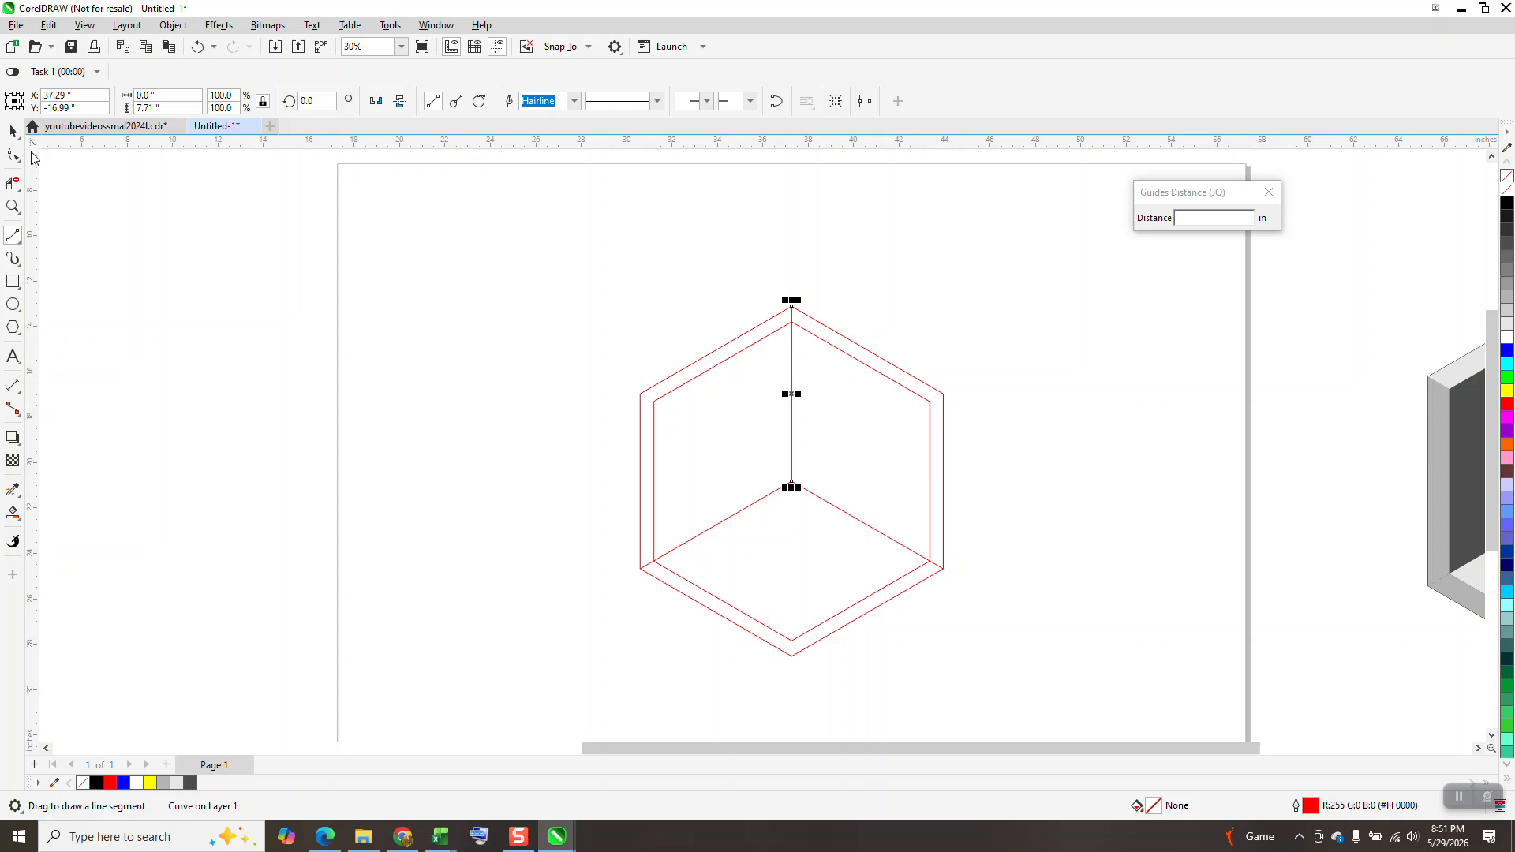
# - Mirror the whole hexagon drawing vertically and flip it back
pyautogui.click(14, 132)
pyautogui.moveTo(594, 256); pyautogui.dragTo(1005, 708)
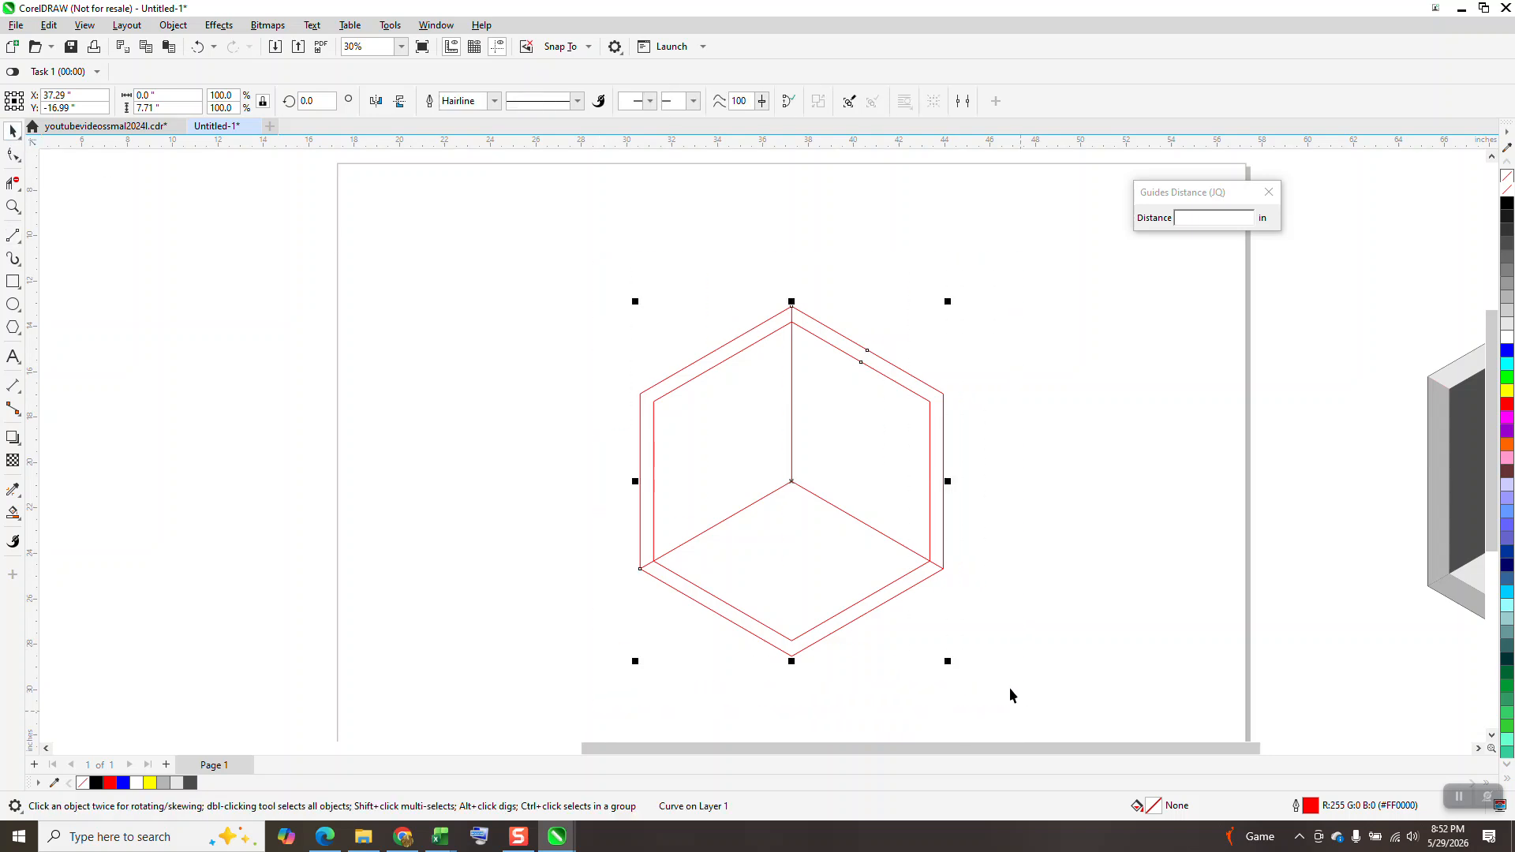
pyautogui.click(401, 101)
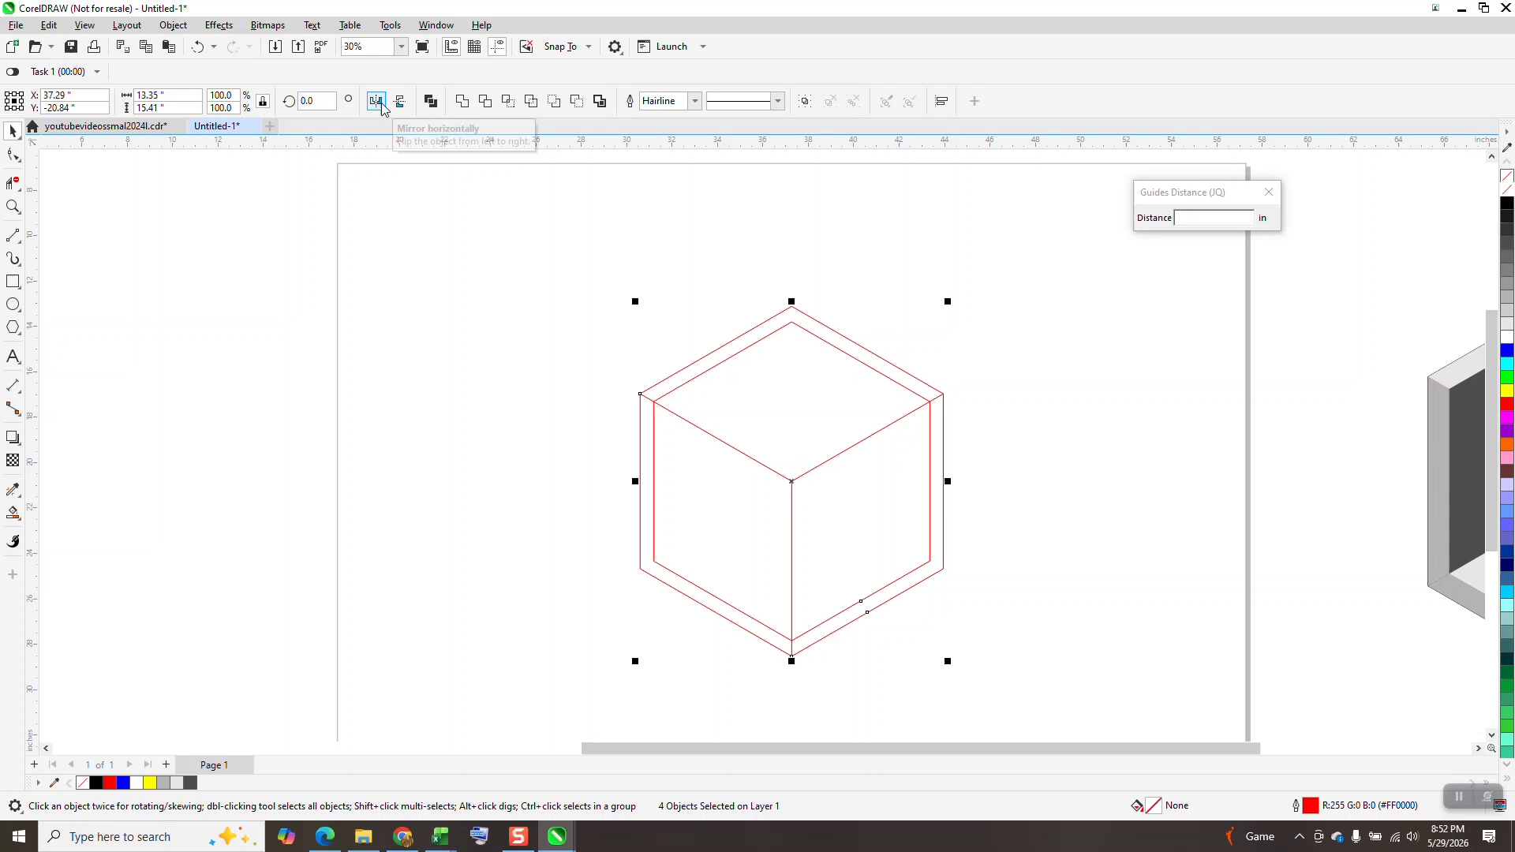
pyautogui.click(401, 103)
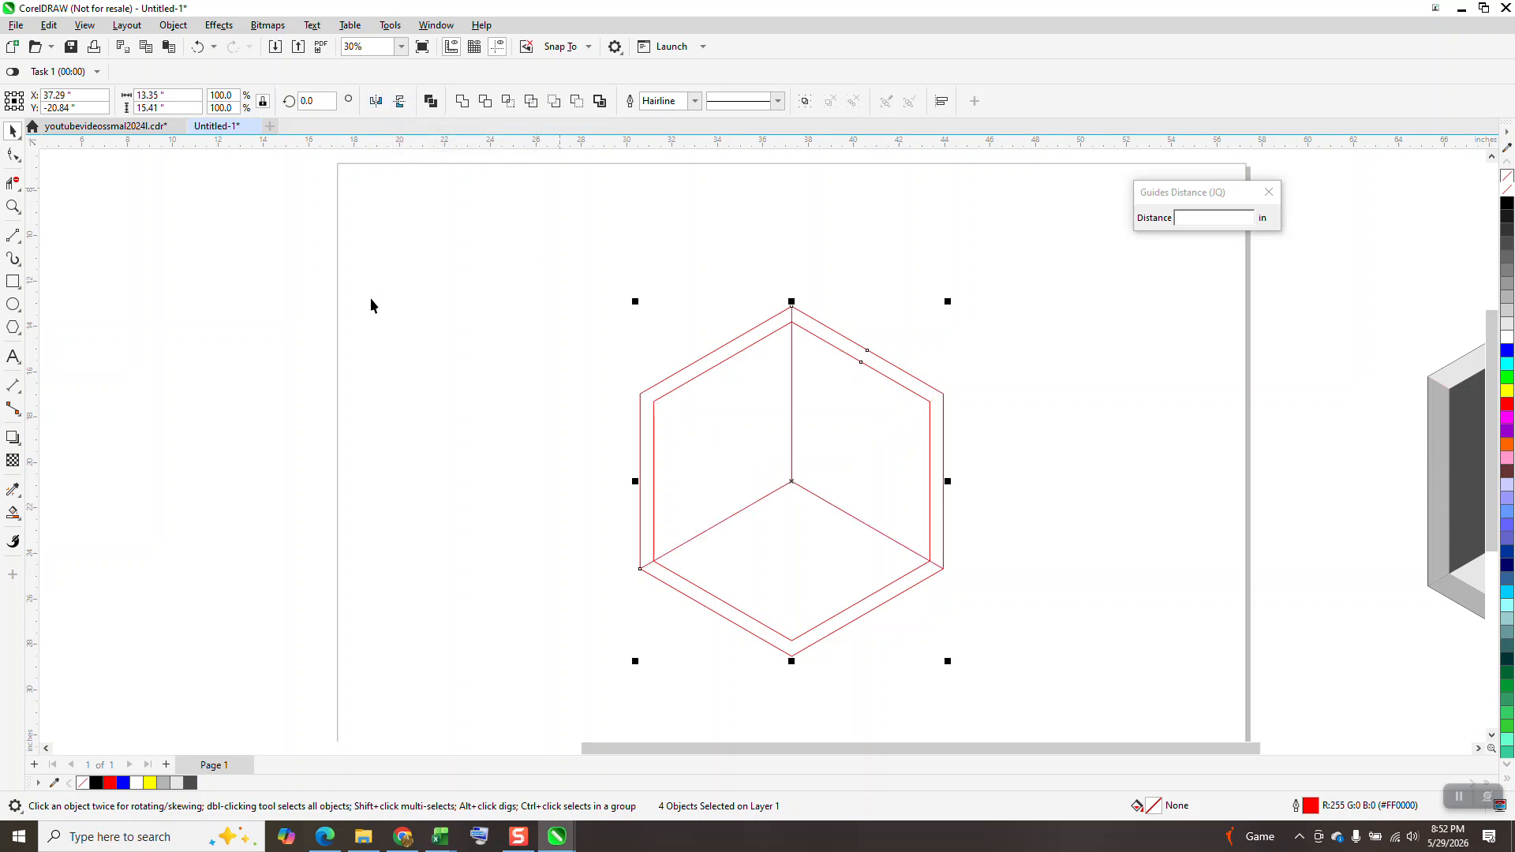
# - Draw short 2-point lines joining the inner and outer hexagons at the upper-right, bottom and upper-left corners
pyautogui.click(12, 207)
pyautogui.moveTo(541, 266); pyautogui.dragTo(1142, 730)
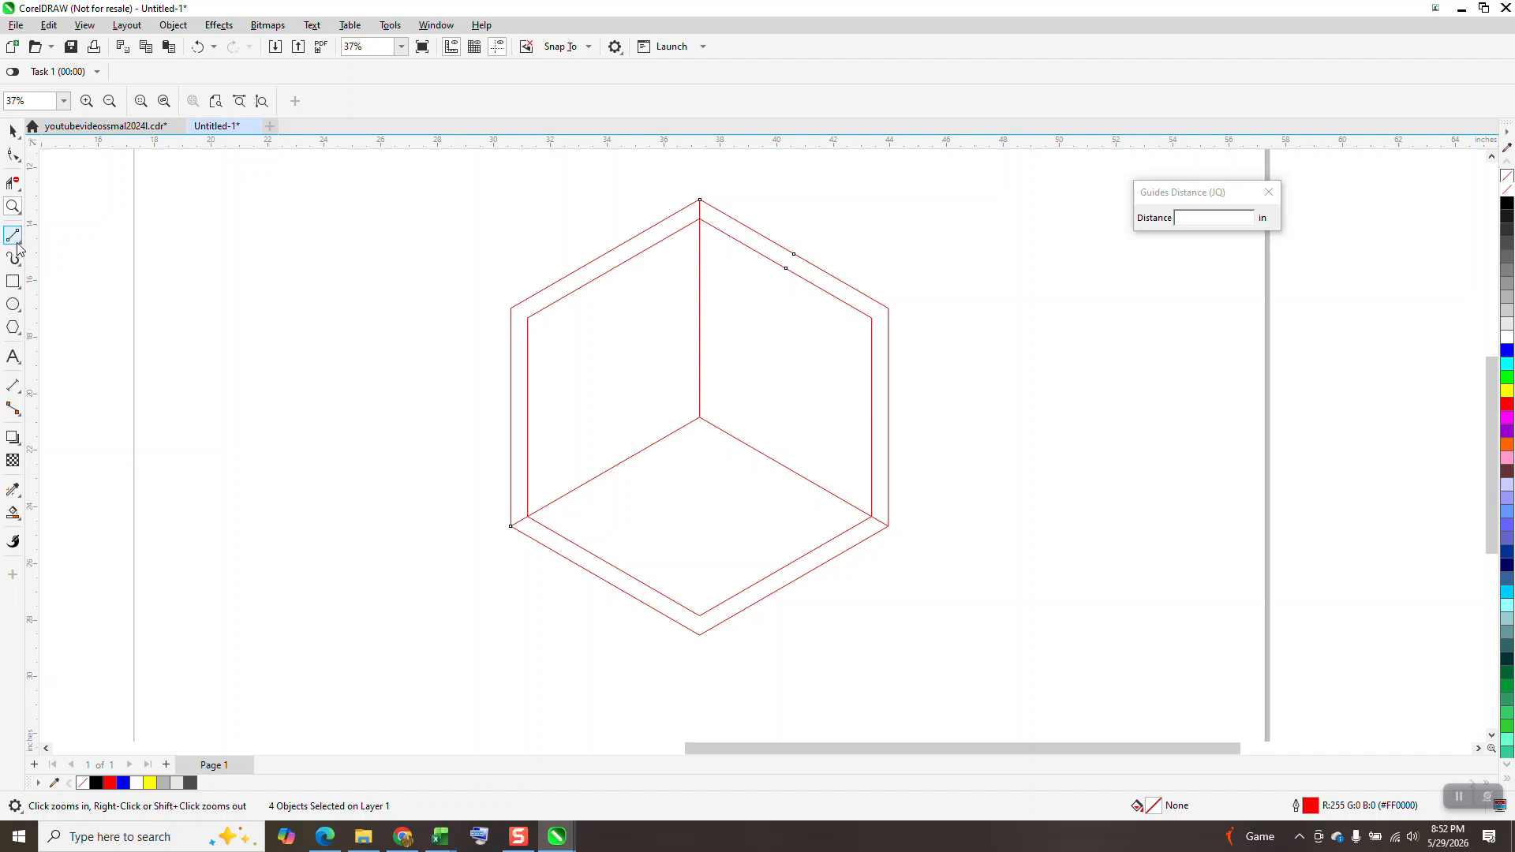
pyautogui.click(19, 251)
pyautogui.click(69, 253)
pyautogui.moveTo(888, 309); pyautogui.dragTo(872, 318)
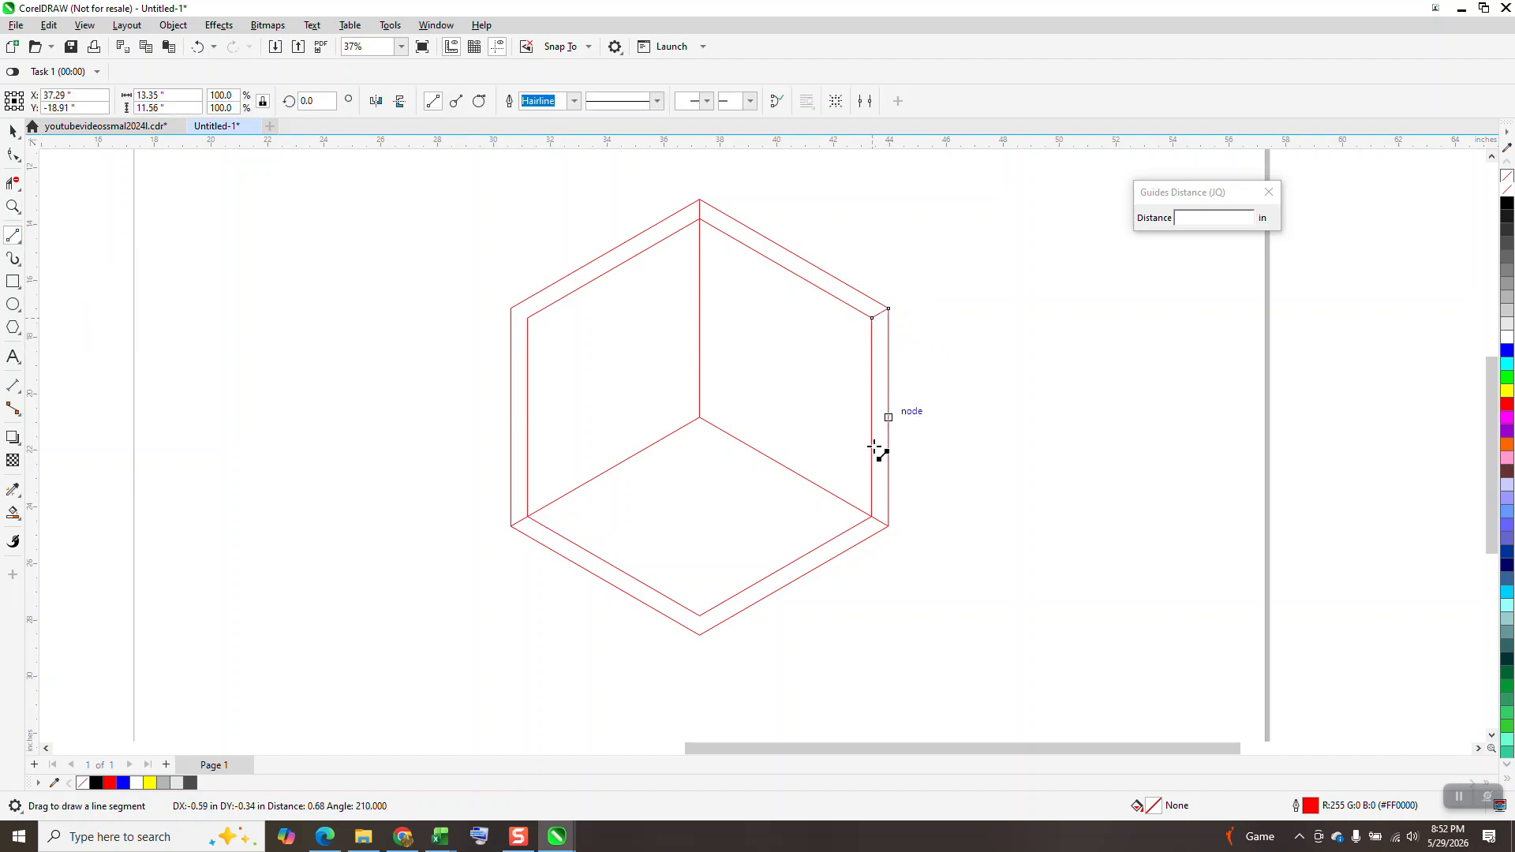
pyautogui.moveTo(699, 635); pyautogui.dragTo(700, 615)
pyautogui.moveTo(528, 317); pyautogui.dragTo(511, 309)
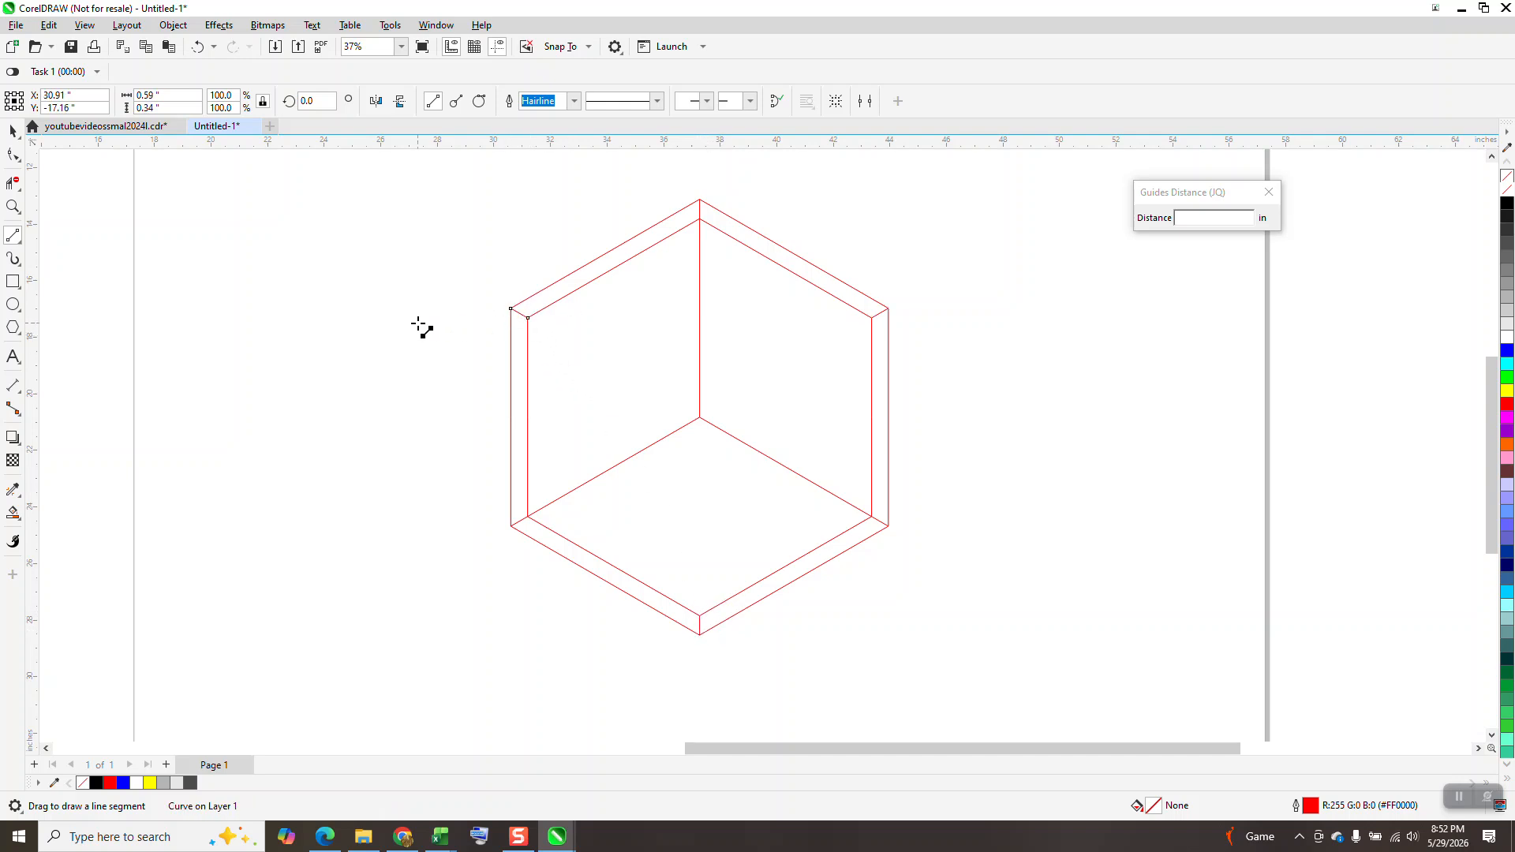
# - Smart Fill the left inner face and the lower-right and right rim pieces with dark grey #4D4D4D, without outline
pyautogui.scroll(-1, 420, 327)
pyautogui.scroll(-2, 839, 399)
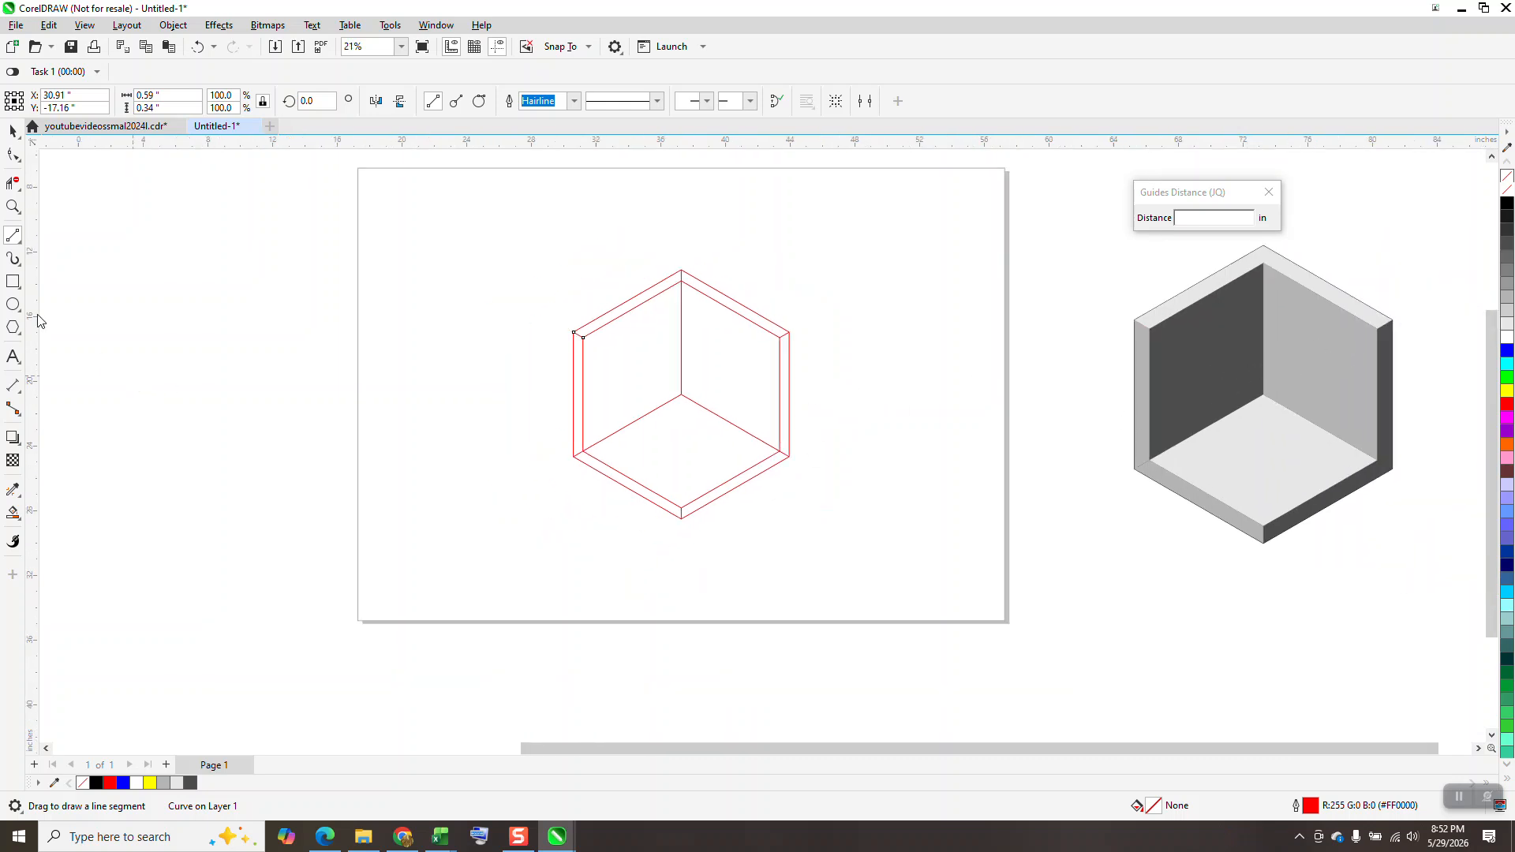
pyautogui.click(13, 131)
pyautogui.click(20, 520)
pyautogui.click(68, 530)
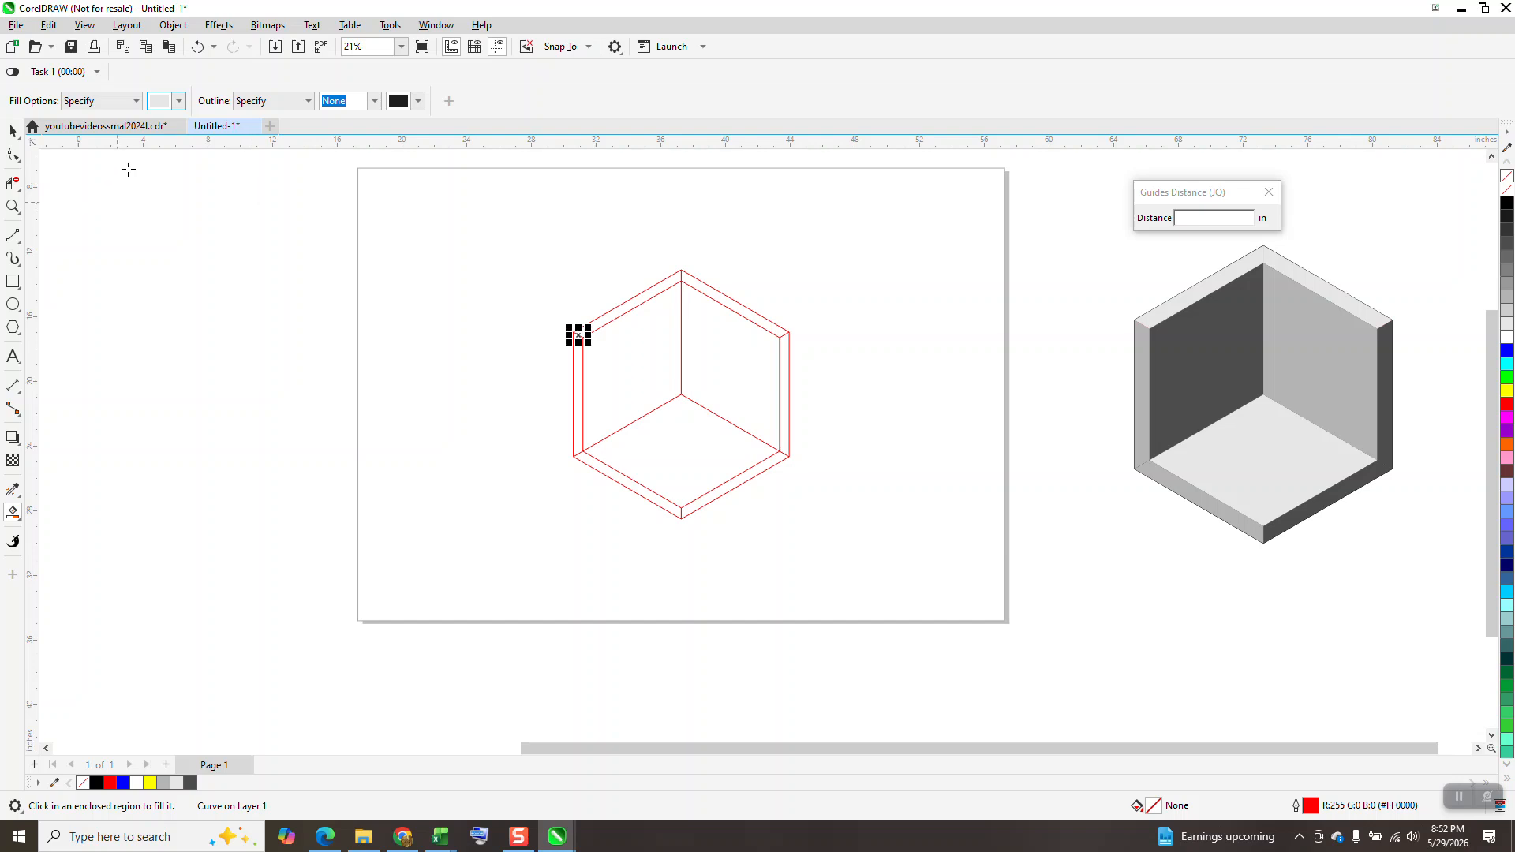
pyautogui.click(180, 101)
pyautogui.click(241, 183)
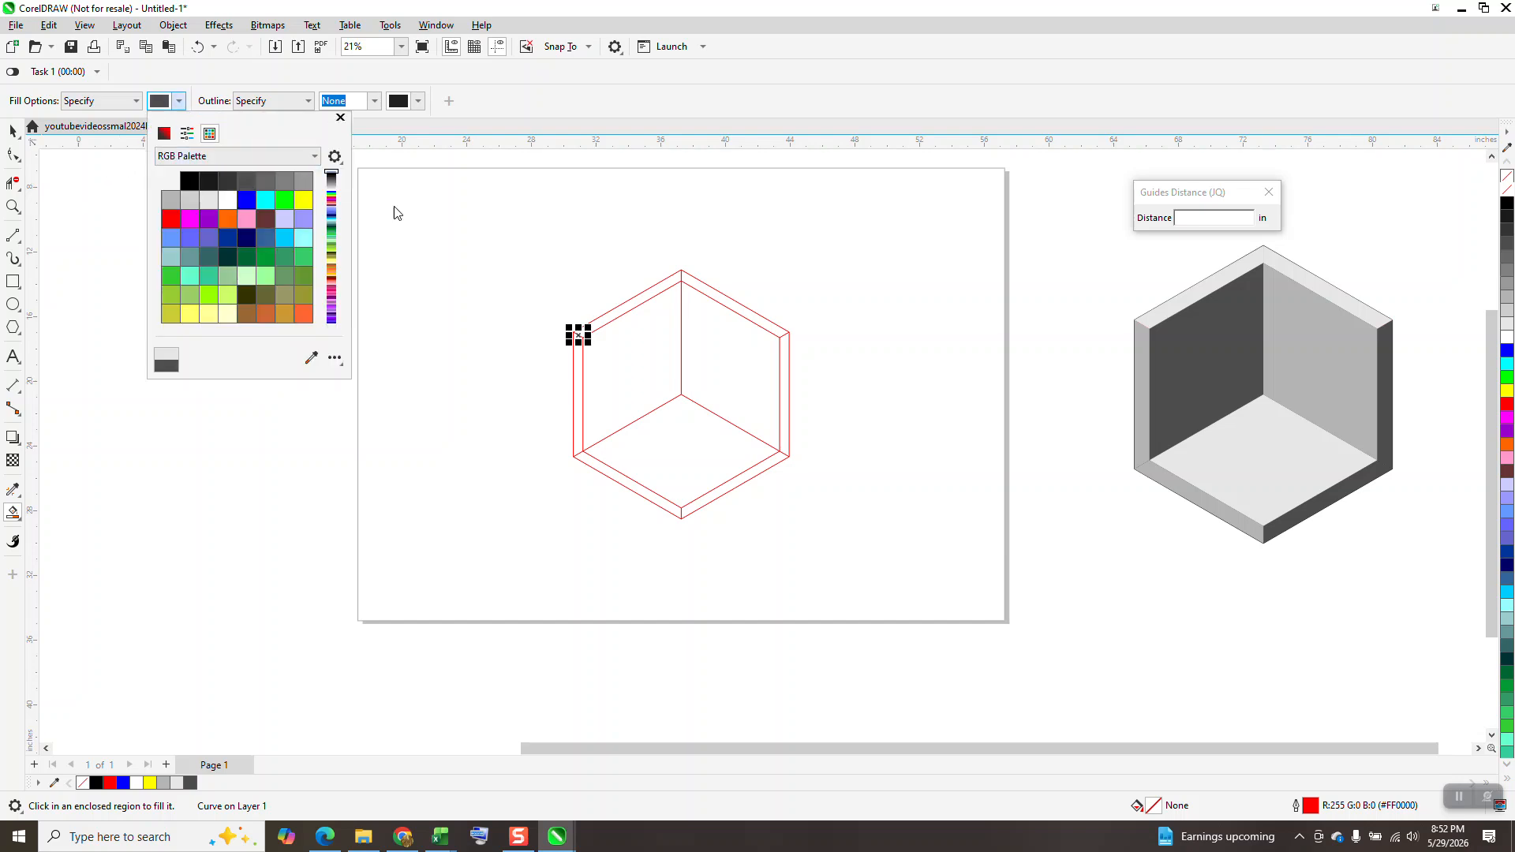
pyautogui.click(644, 384)
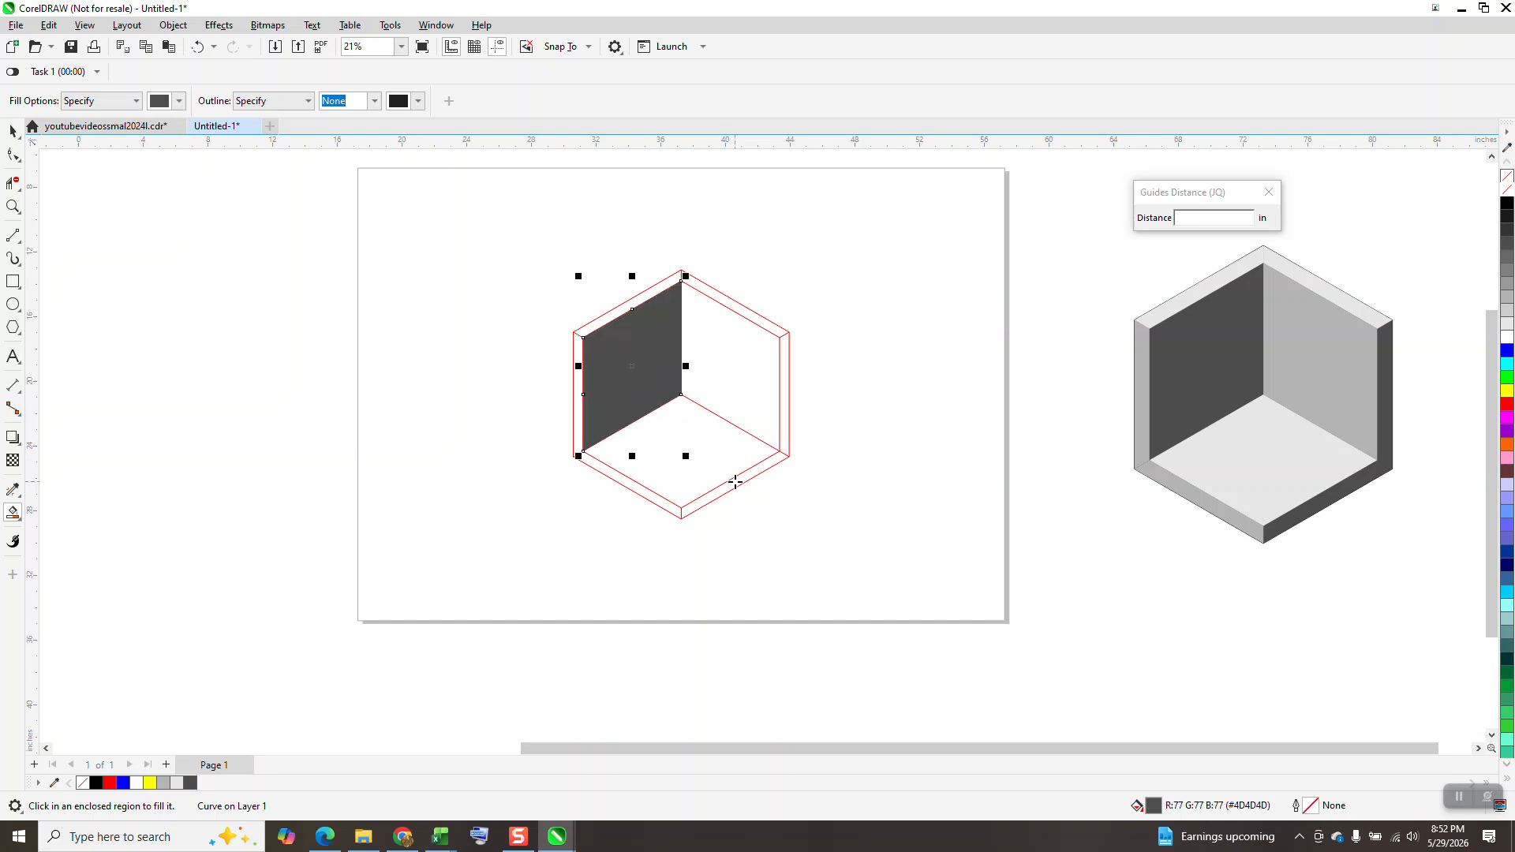
pyautogui.click(734, 483)
pyautogui.click(786, 426)
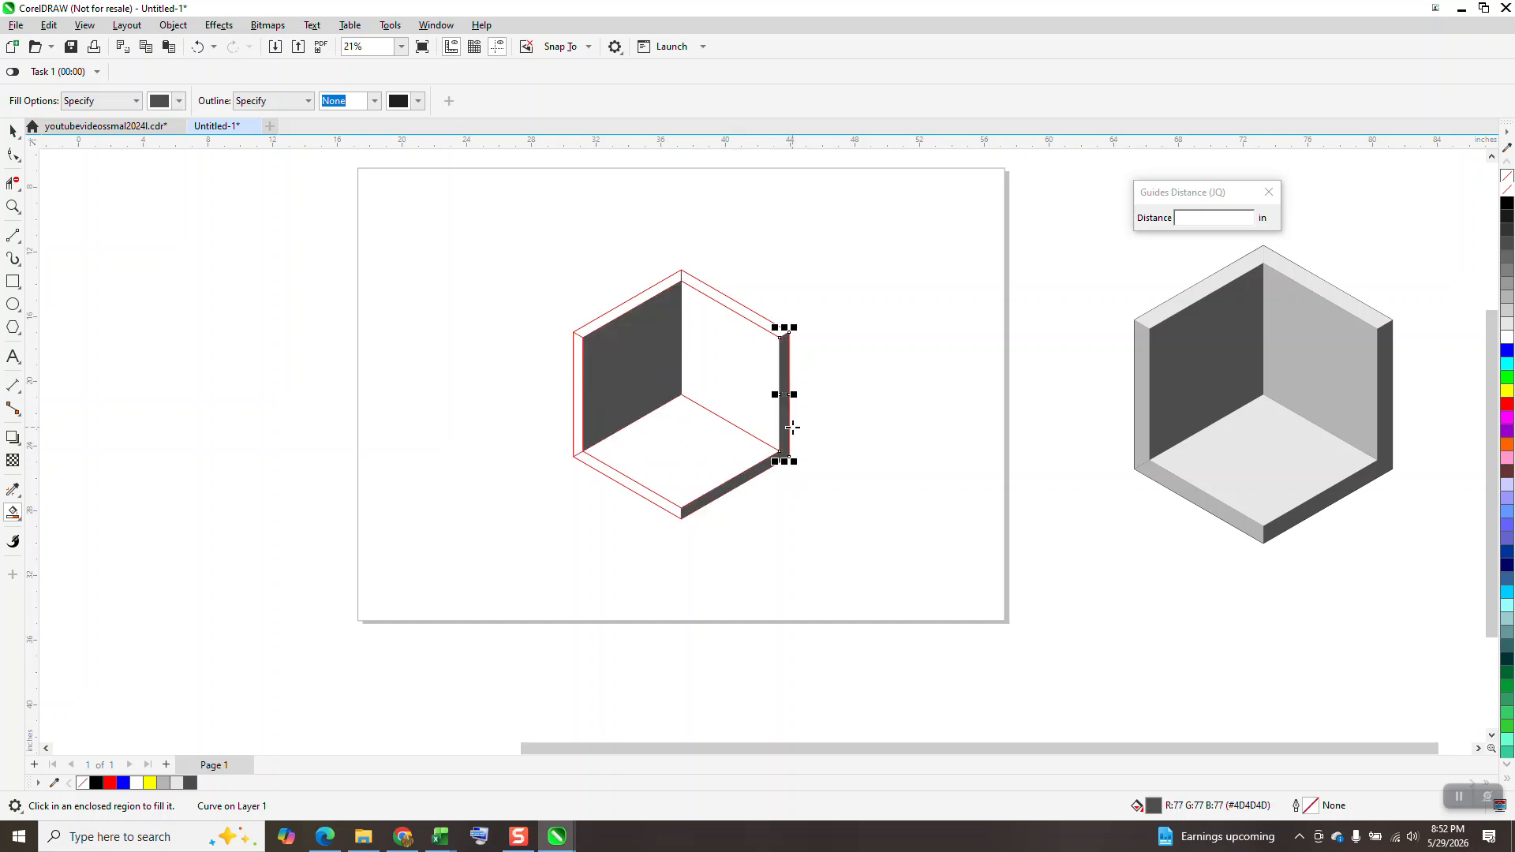
# - Smart Fill the right inner face and the lower-left and left rim pieces with medium grey #999999
pyautogui.click(180, 101)
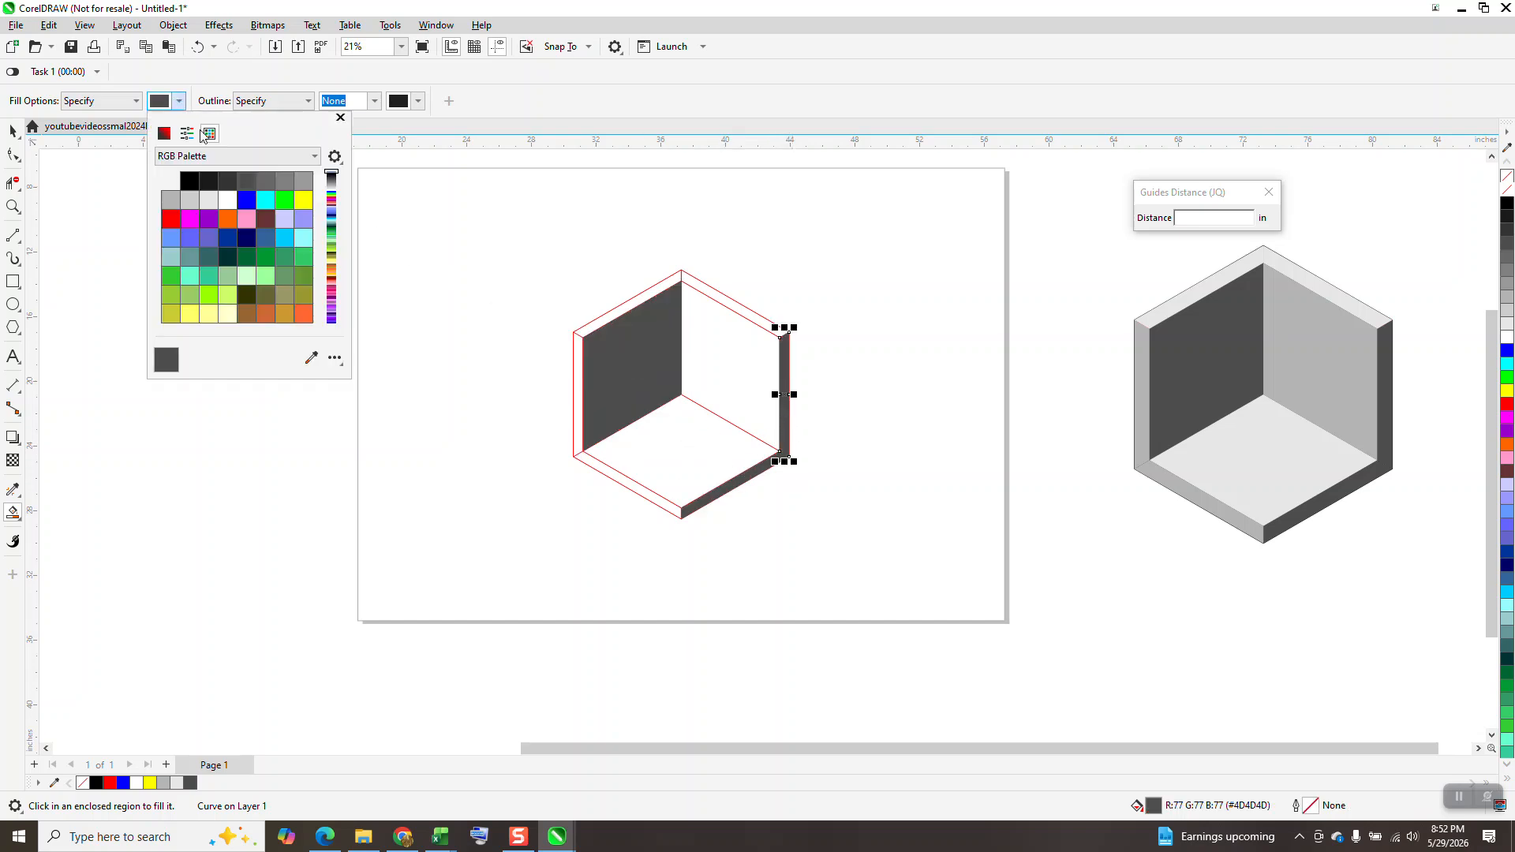
pyautogui.click(300, 183)
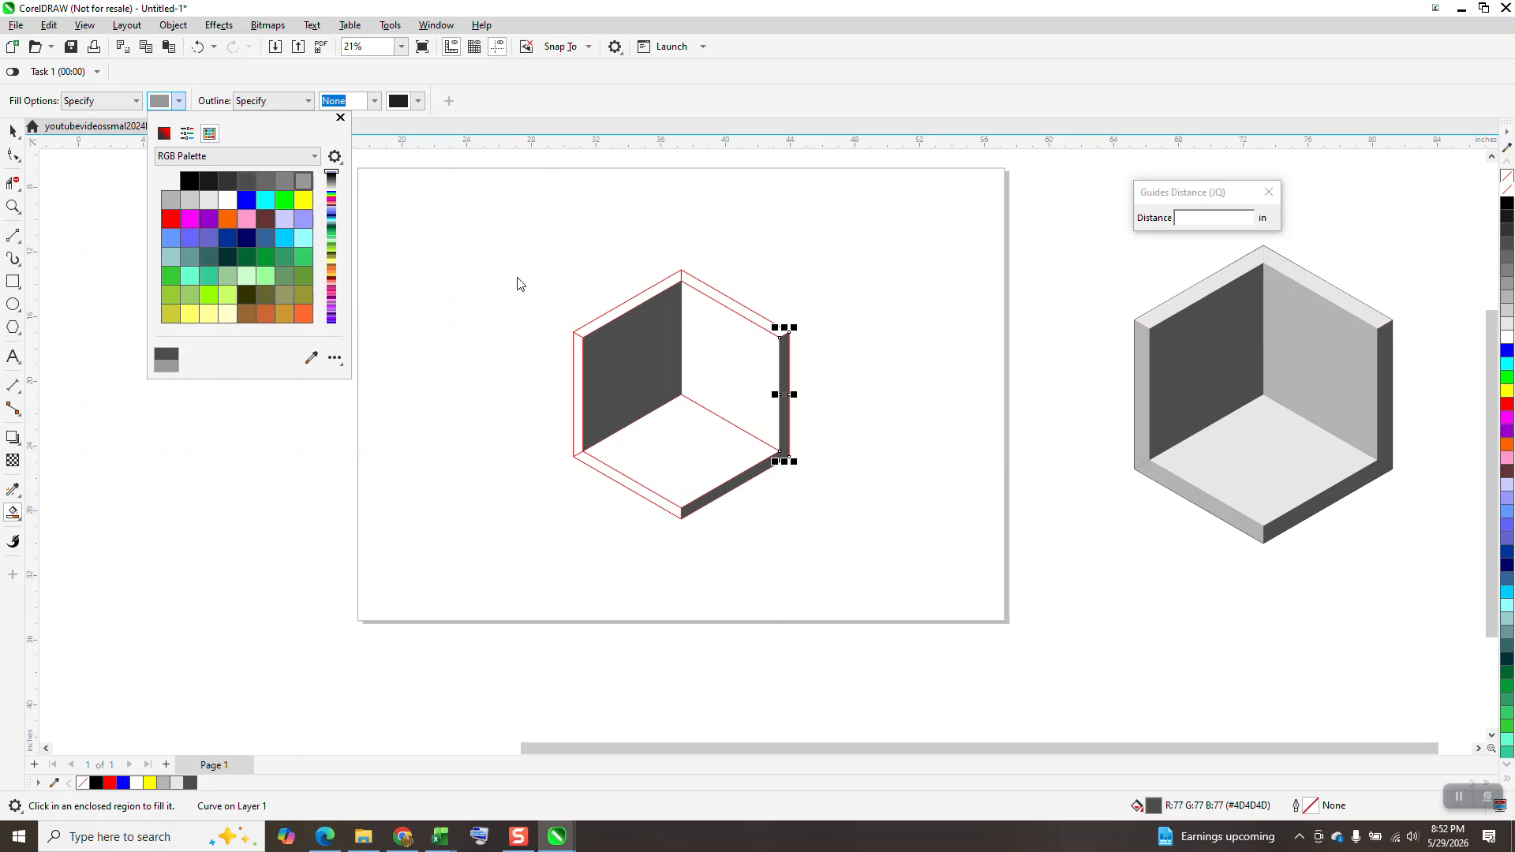
pyautogui.click(706, 369)
pyautogui.click(710, 365)
pyautogui.click(603, 461)
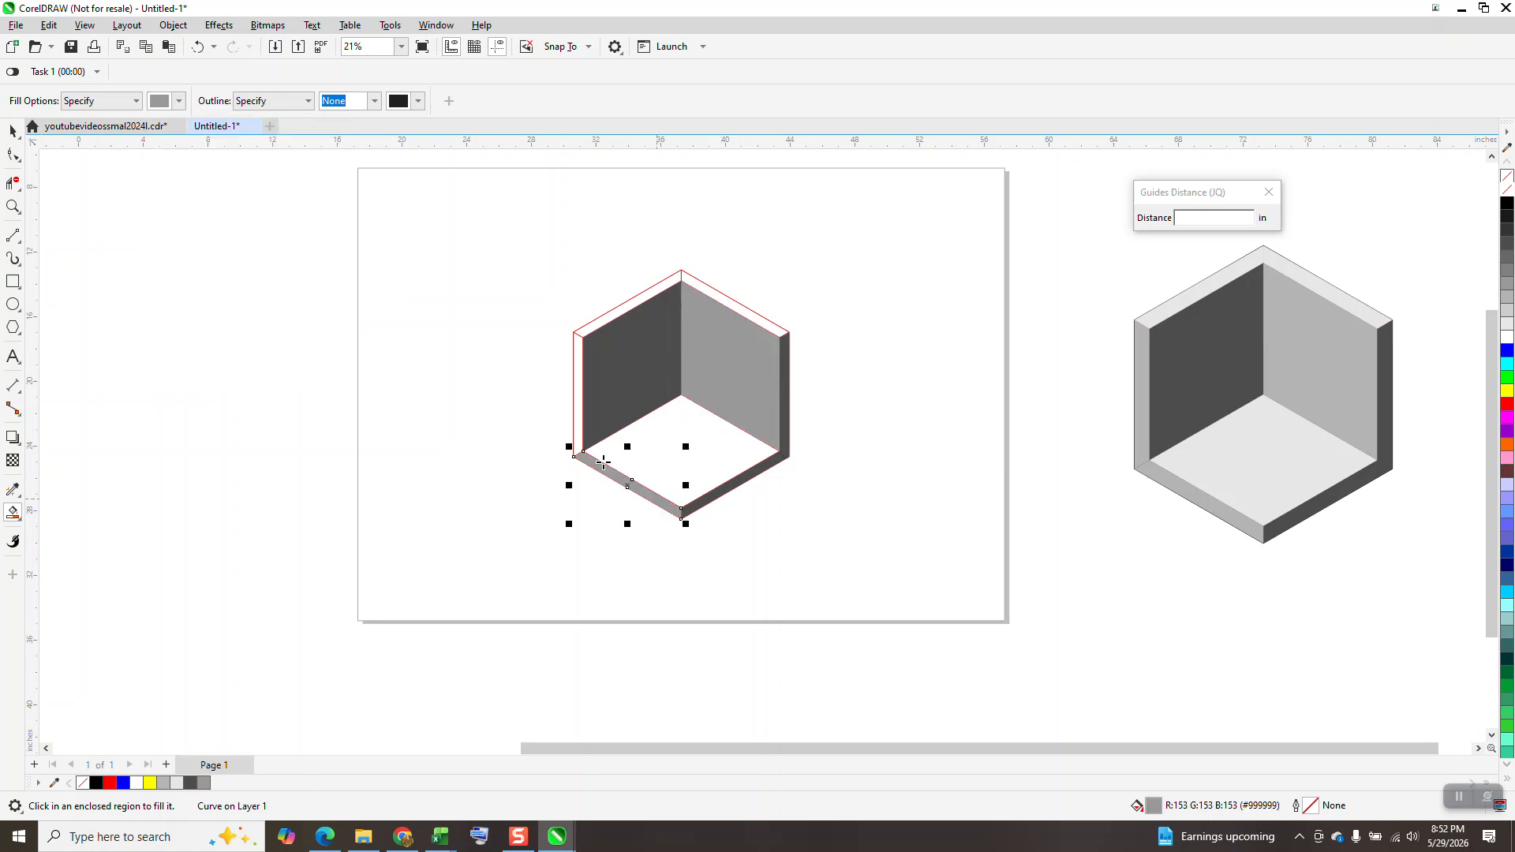
pyautogui.click(577, 413)
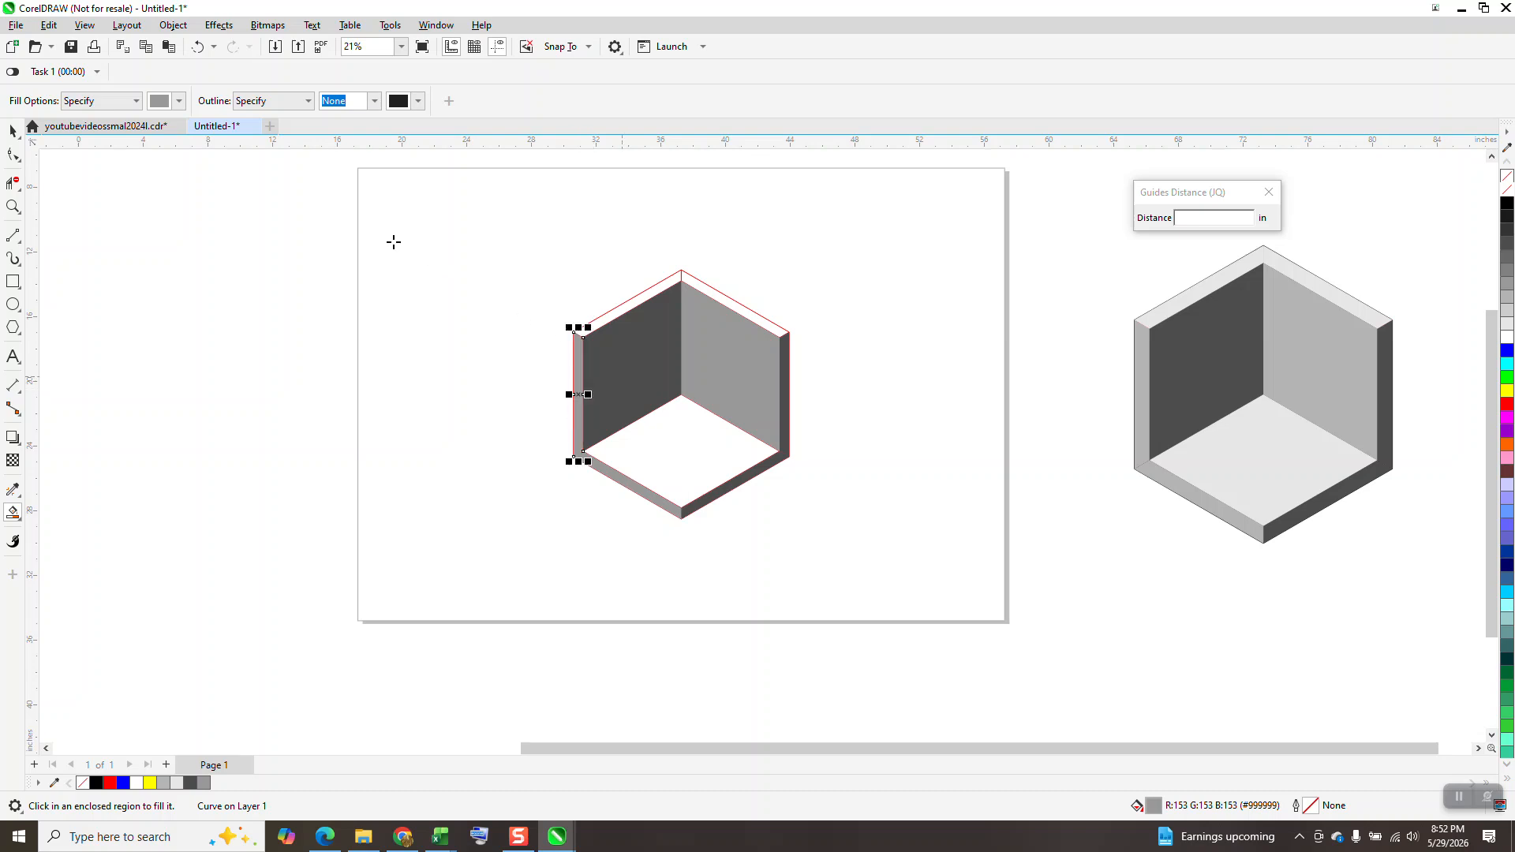
# - Smart Fill both upper rim pieces and the inner floor with light grey #E6E6E6
pyautogui.click(179, 101)
pyautogui.click(210, 202)
pyautogui.click(647, 304)
pyautogui.click(663, 294)
pyautogui.click(722, 299)
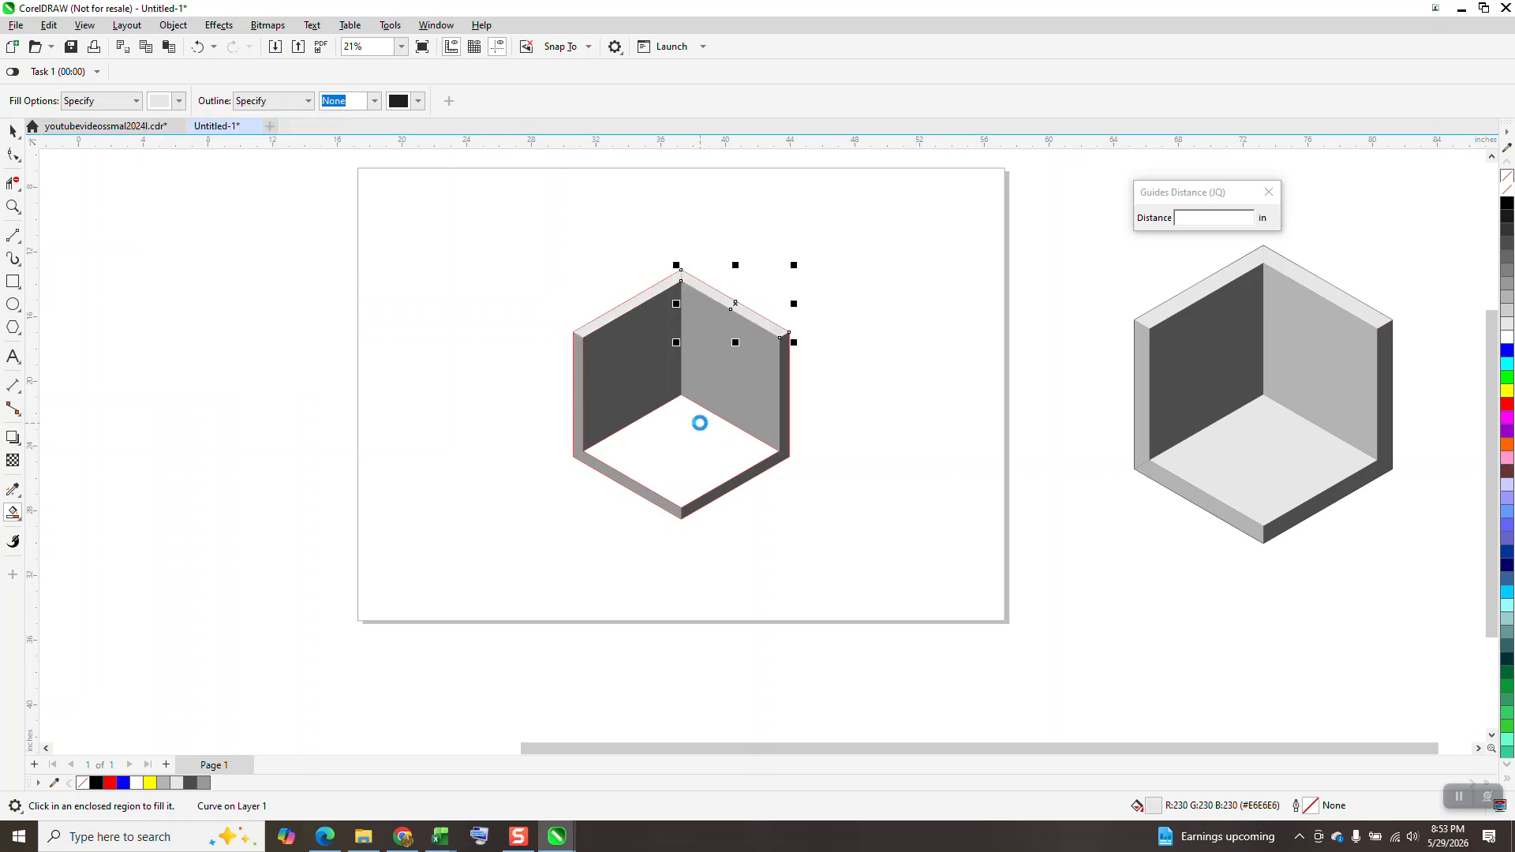
# - Remove the outlines from all the hexagon's pieces and group them
pyautogui.click(12, 131)
pyautogui.moveTo(509, 235); pyautogui.dragTo(931, 552)
pyautogui.rightClick(1507, 194)
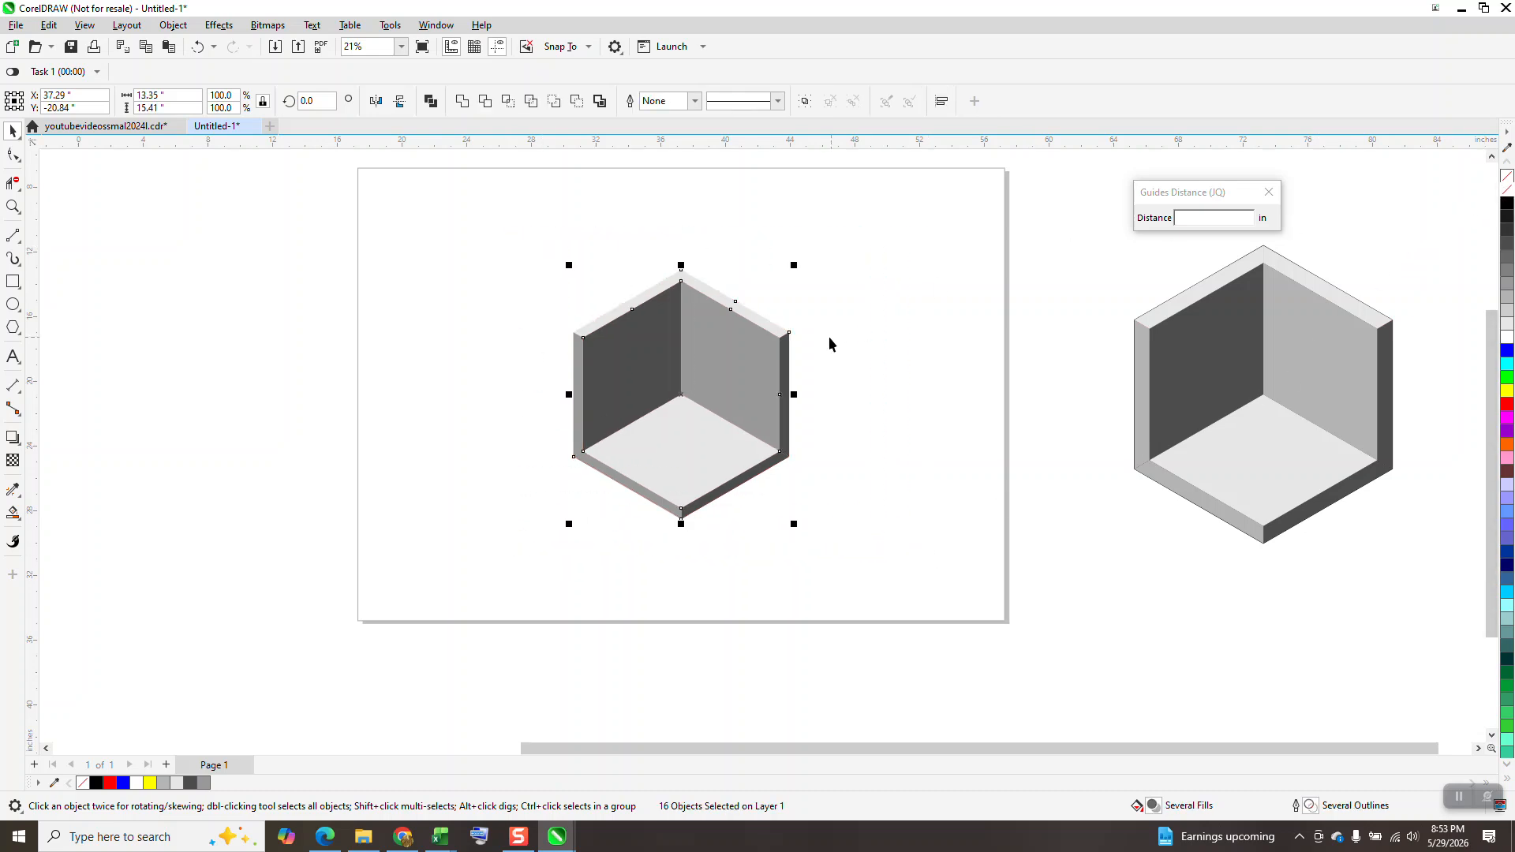
pyautogui.moveTo(524, 210); pyautogui.dragTo(873, 580)
pyautogui.hotkey('ctrl', 'g')
# - Set the hexagon group's width to 4 in and move it to the upper-left area of the page
pyautogui.moveTo(180, 99); pyautogui.dragTo(111, 97)
pyautogui.write('4')
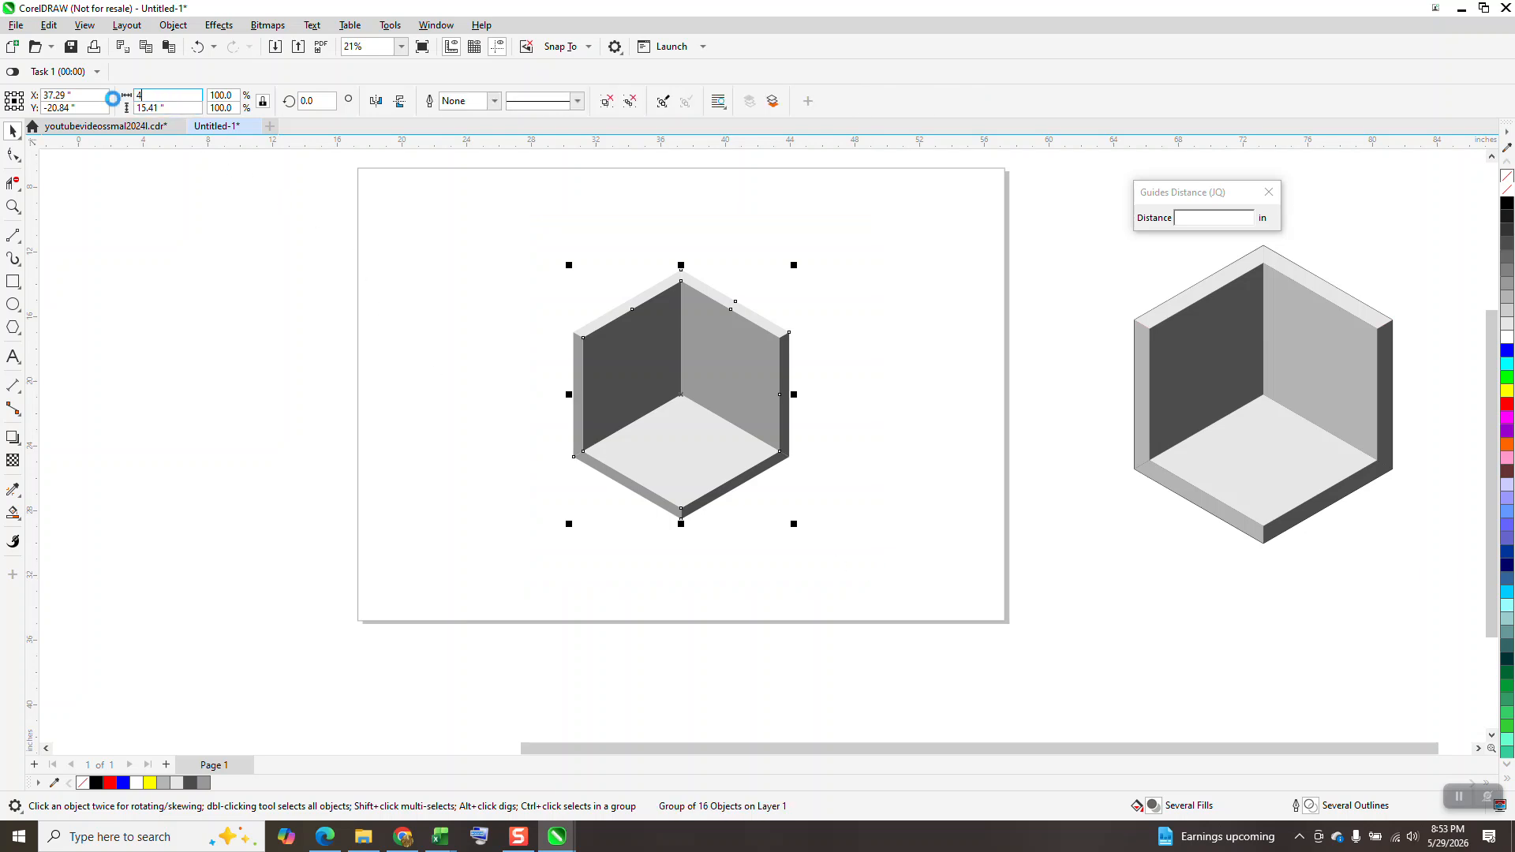
pyautogui.press('Return')
pyautogui.moveTo(690, 387); pyautogui.dragTo(477, 278)
# - Set the nudge distance to 4 in and place a duplicate of the hexagon directly to its right
pyautogui.click(532, 209)
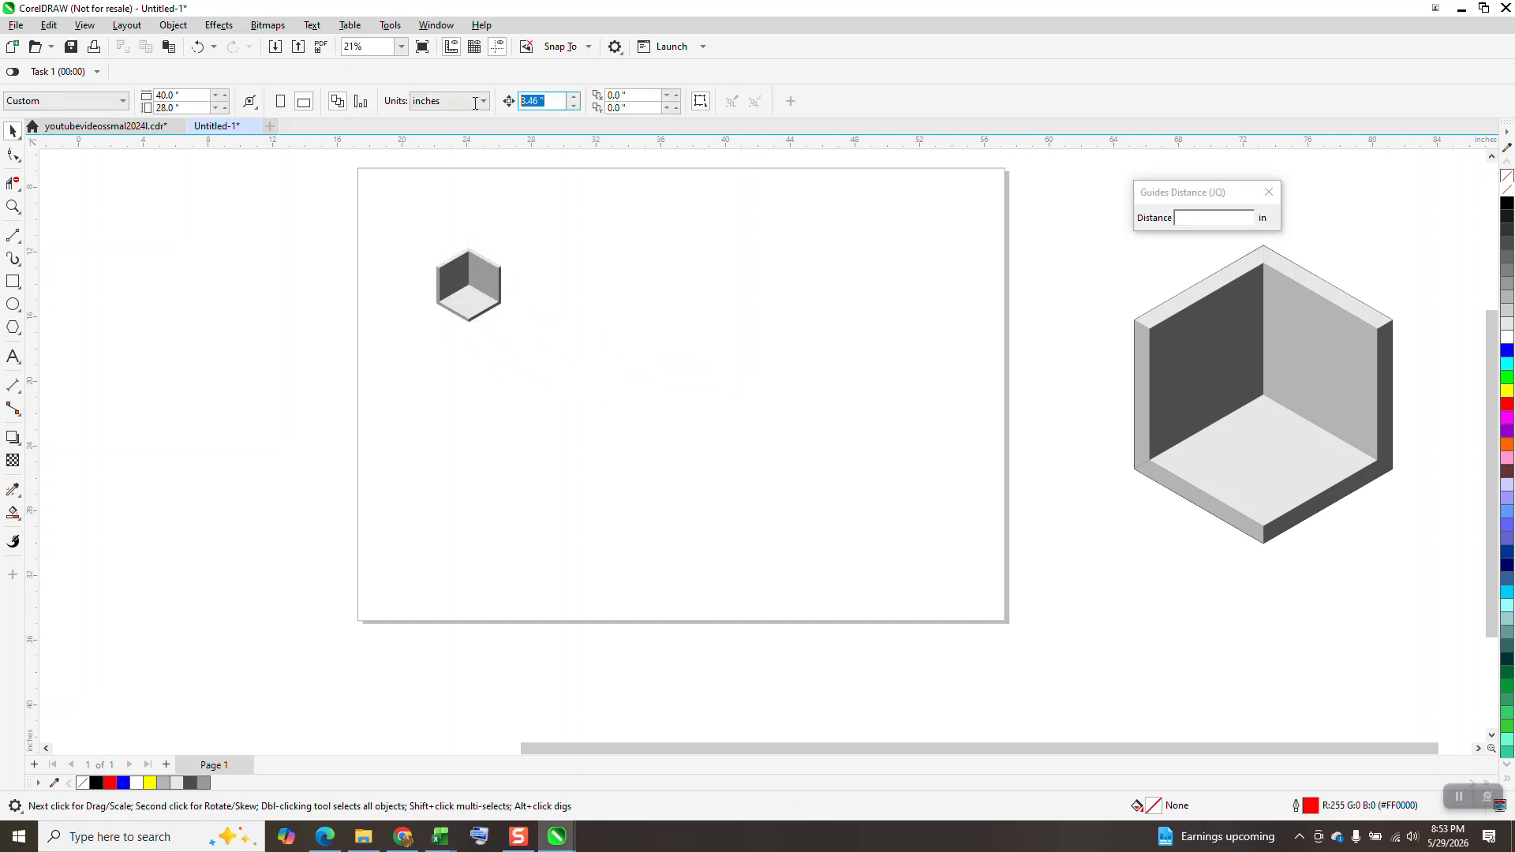
pyautogui.write('4')
pyautogui.moveTo(423, 256); pyautogui.dragTo(559, 320)
pyautogui.hotkey('ctrl', 'd')
pyautogui.press('Right')
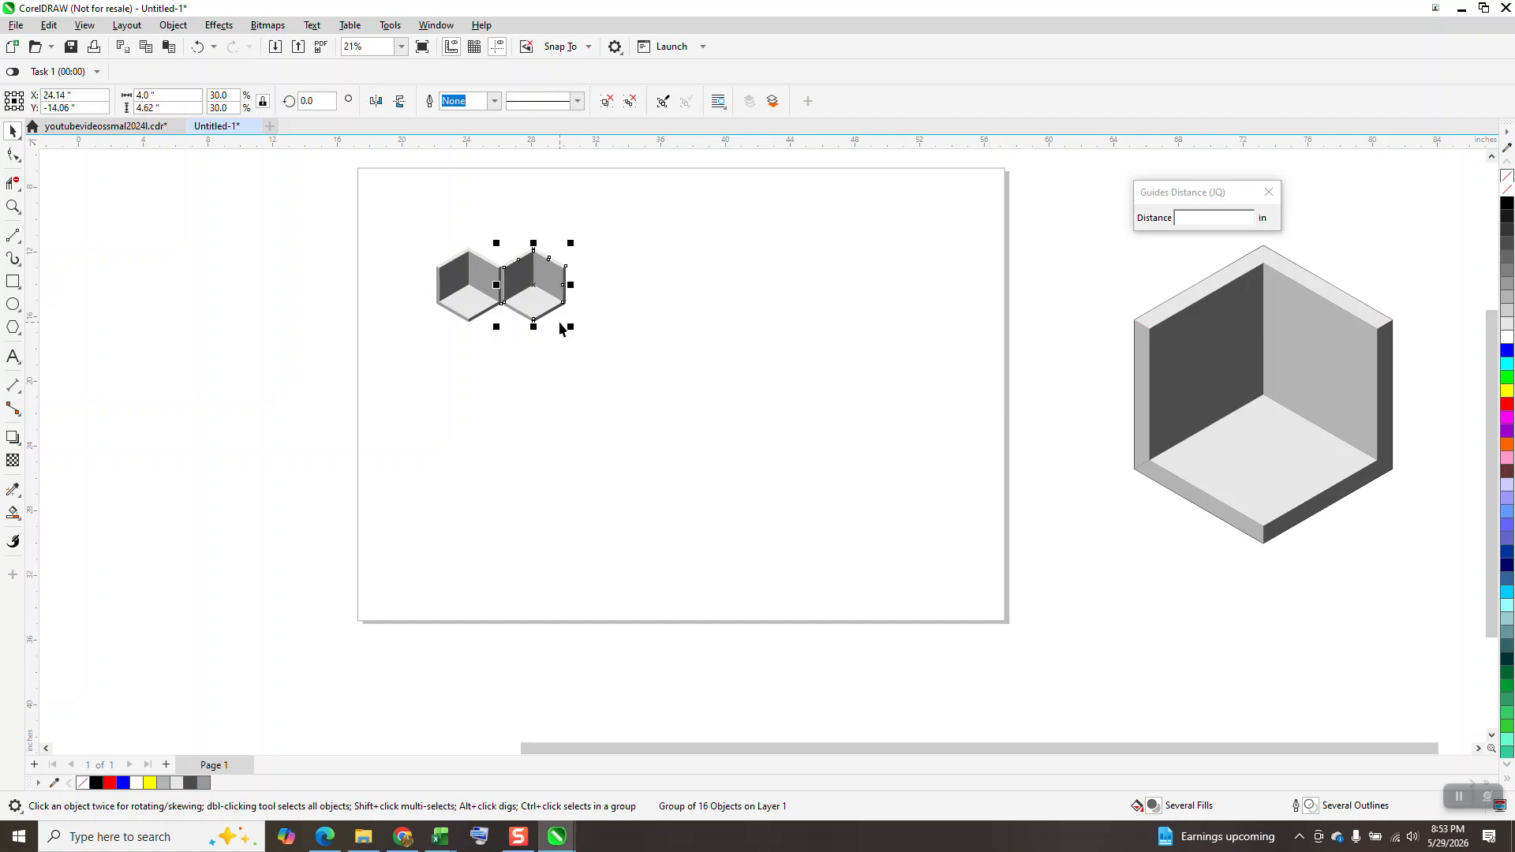
# - Repeat the duplication to build a horizontal row of seven hexagons and group the row
pyautogui.hotkey('ctrl', 'd')
pyautogui.hotkey('ctrl', 'd')
pyautogui.hotkey('ctrl', 'd')
pyautogui.hotkey('ctrl', 'd')
pyautogui.hotkey('ctrl', 'd')
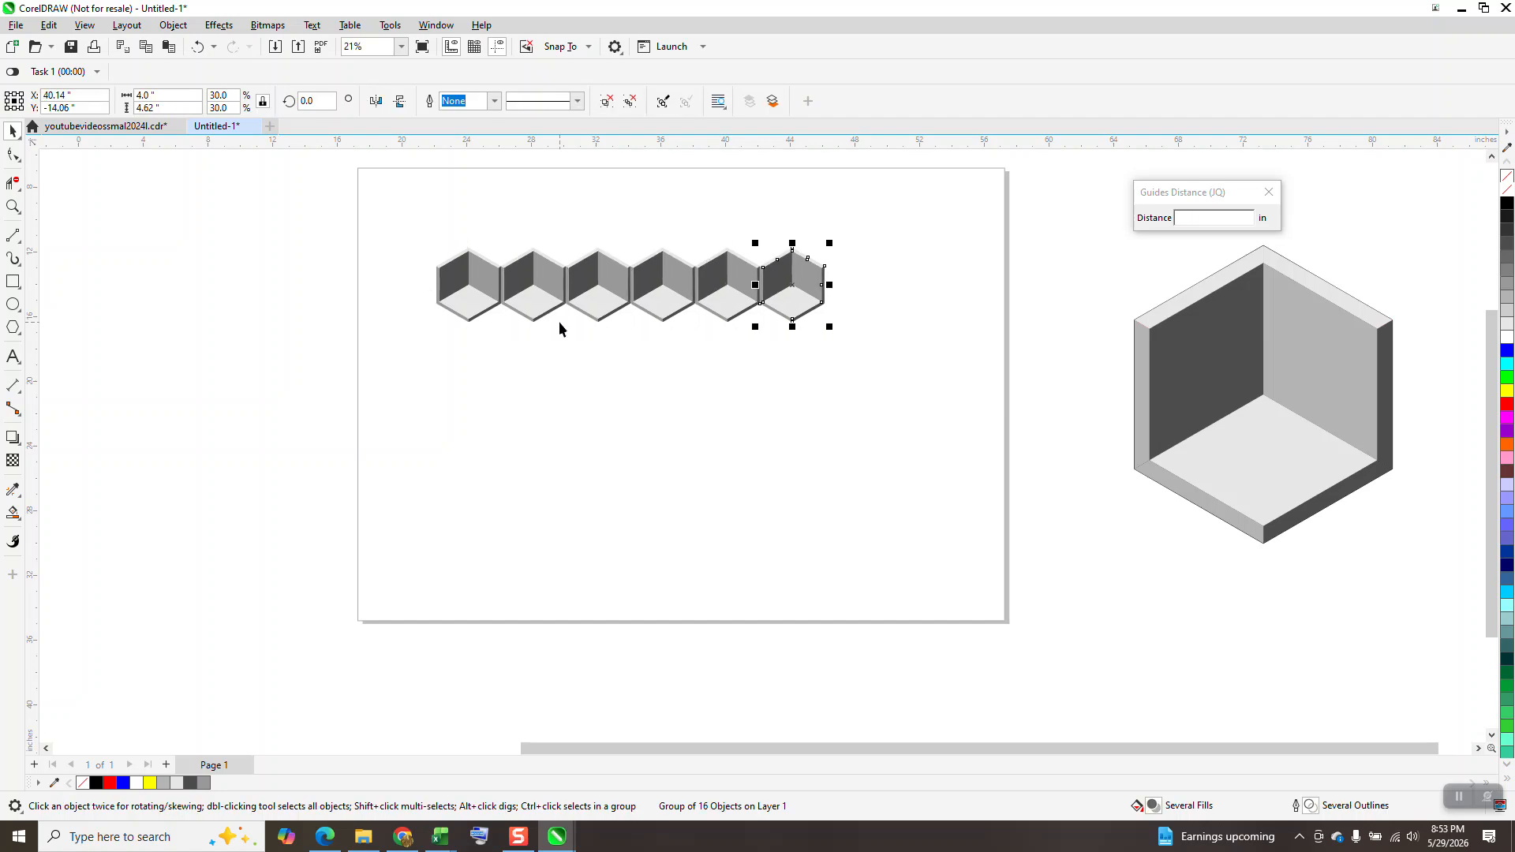
pyautogui.moveTo(401, 195); pyautogui.dragTo(927, 388)
pyautogui.hotkey('ctrl', 'g')
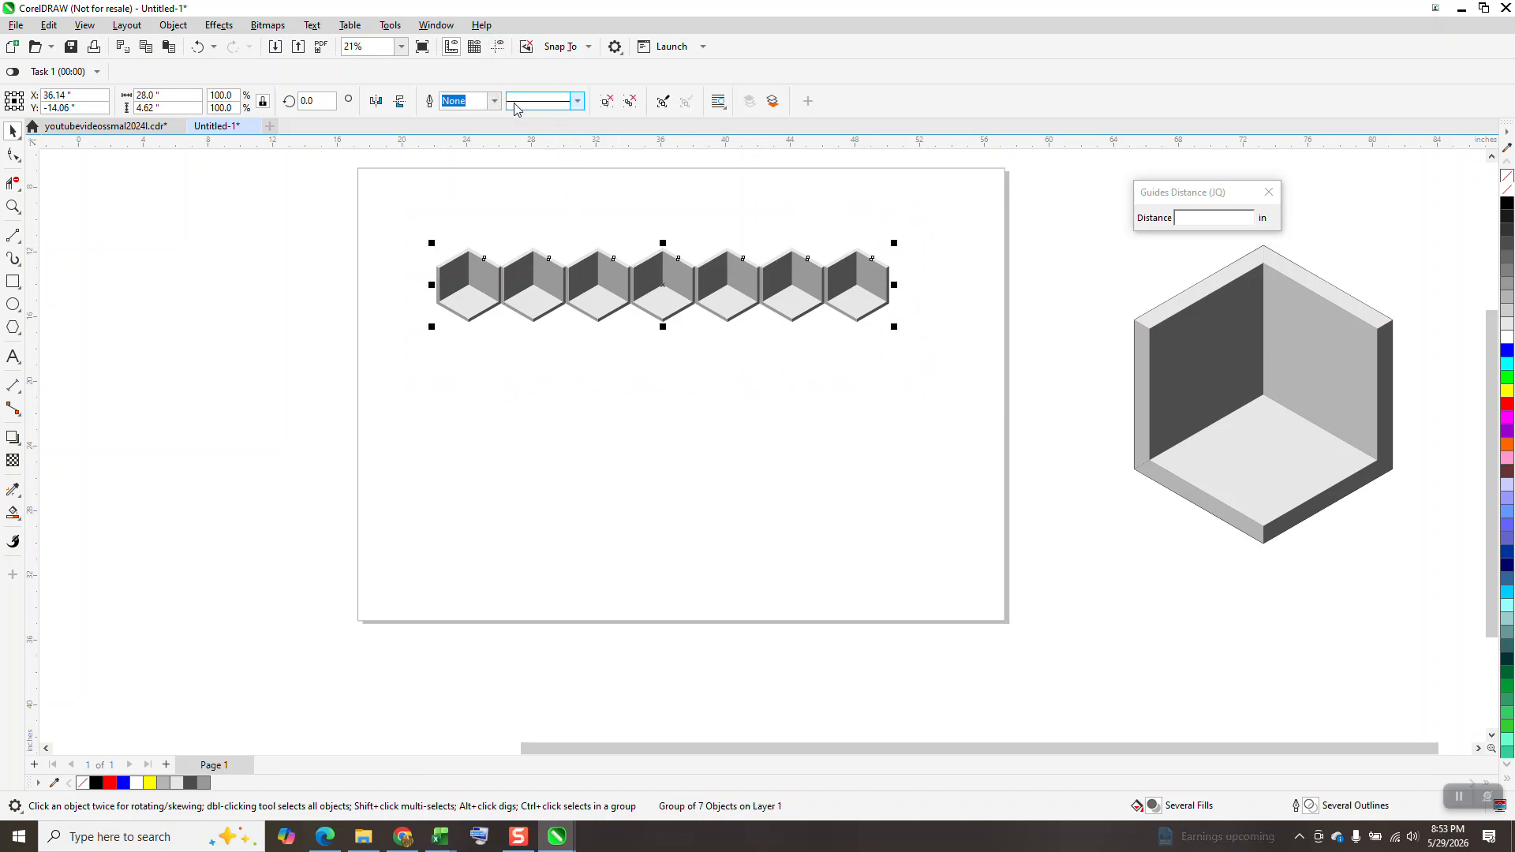
# - Show guidelines and place horizontal guides at the row's top points and at the hexagons' lower side corners
pyautogui.moveTo(516, 192); pyautogui.dragTo(514, 195)
pyautogui.click(497, 48)
pyautogui.moveTo(466, 194)
pyautogui.mouseDown()
pyautogui.moveTo(471, 247)
pyautogui.moveTo(568, 354)
pyautogui.mouseUp()
pyautogui.click(11, 204)
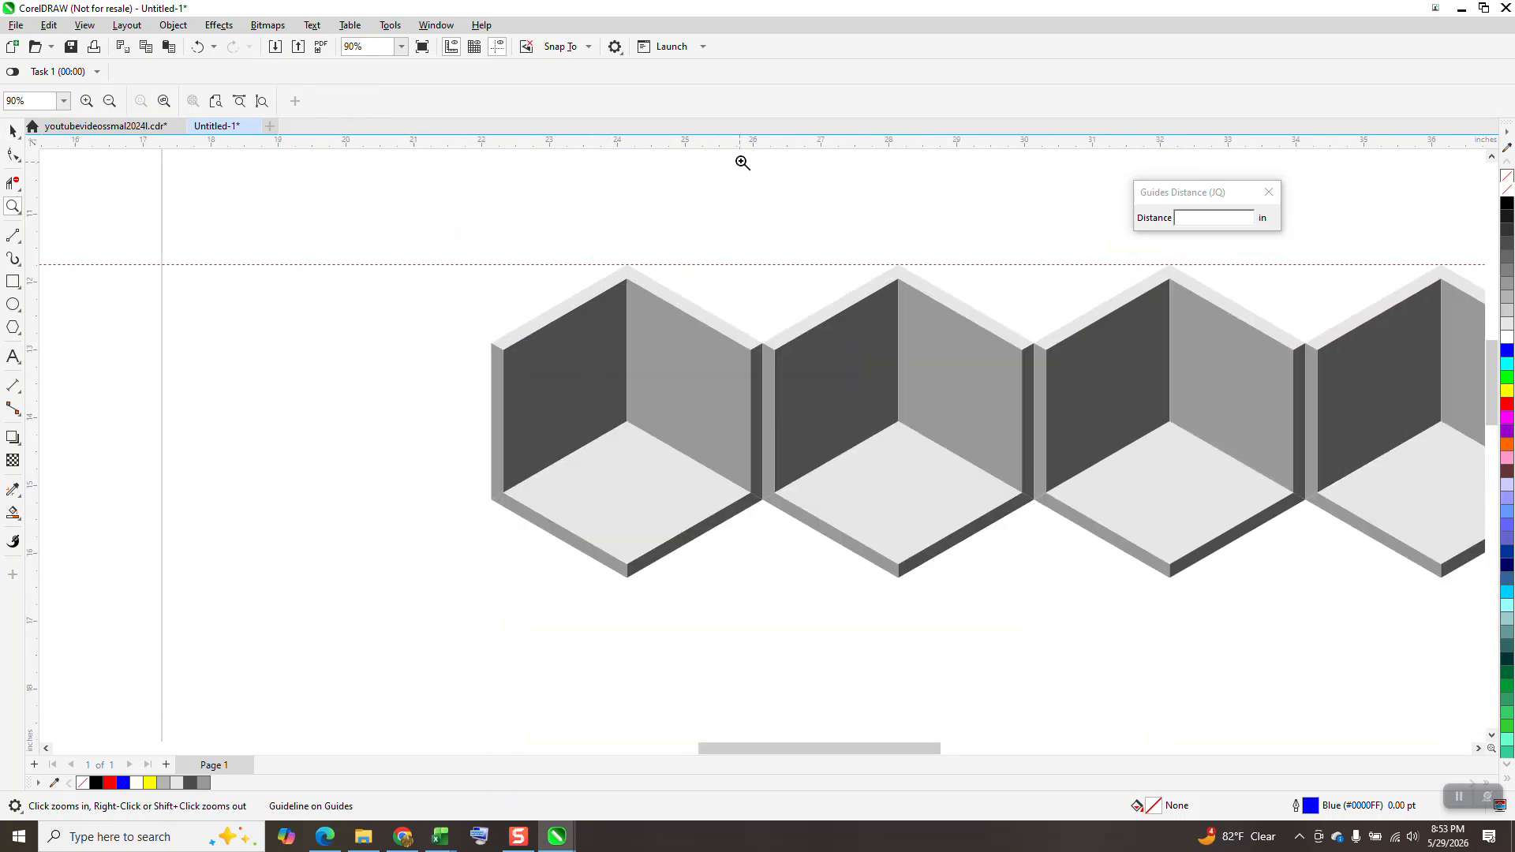
pyautogui.moveTo(773, 209); pyautogui.dragTo(764, 505)
pyautogui.scroll(-3, 576, 401)
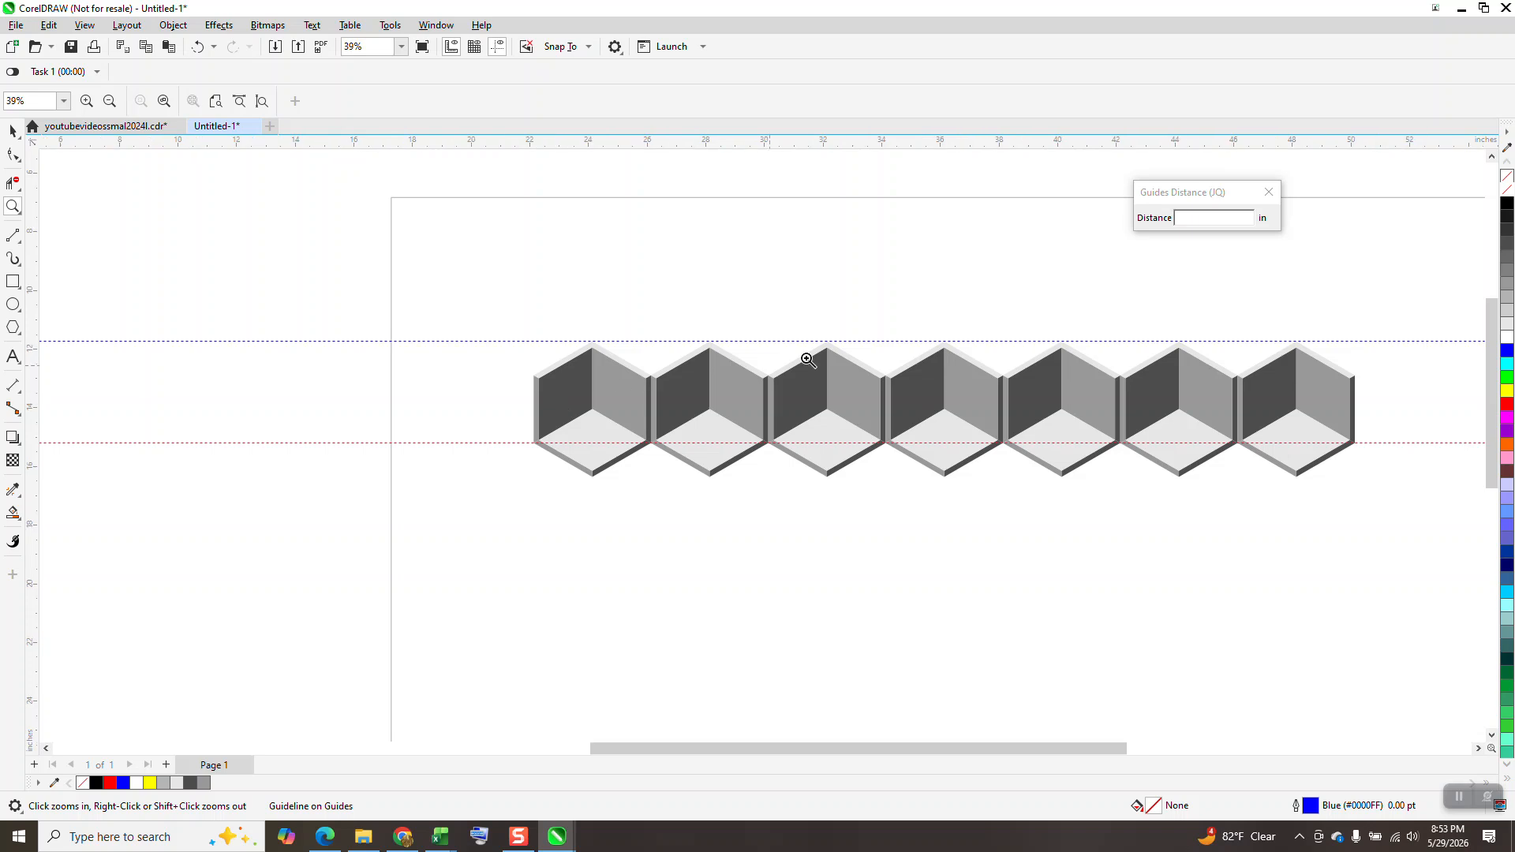
# - Measure the vertical distance between the two horizontal guides with a temporary dimension line
pyautogui.moveTo(1248, 193); pyautogui.dragTo(1023, 204)
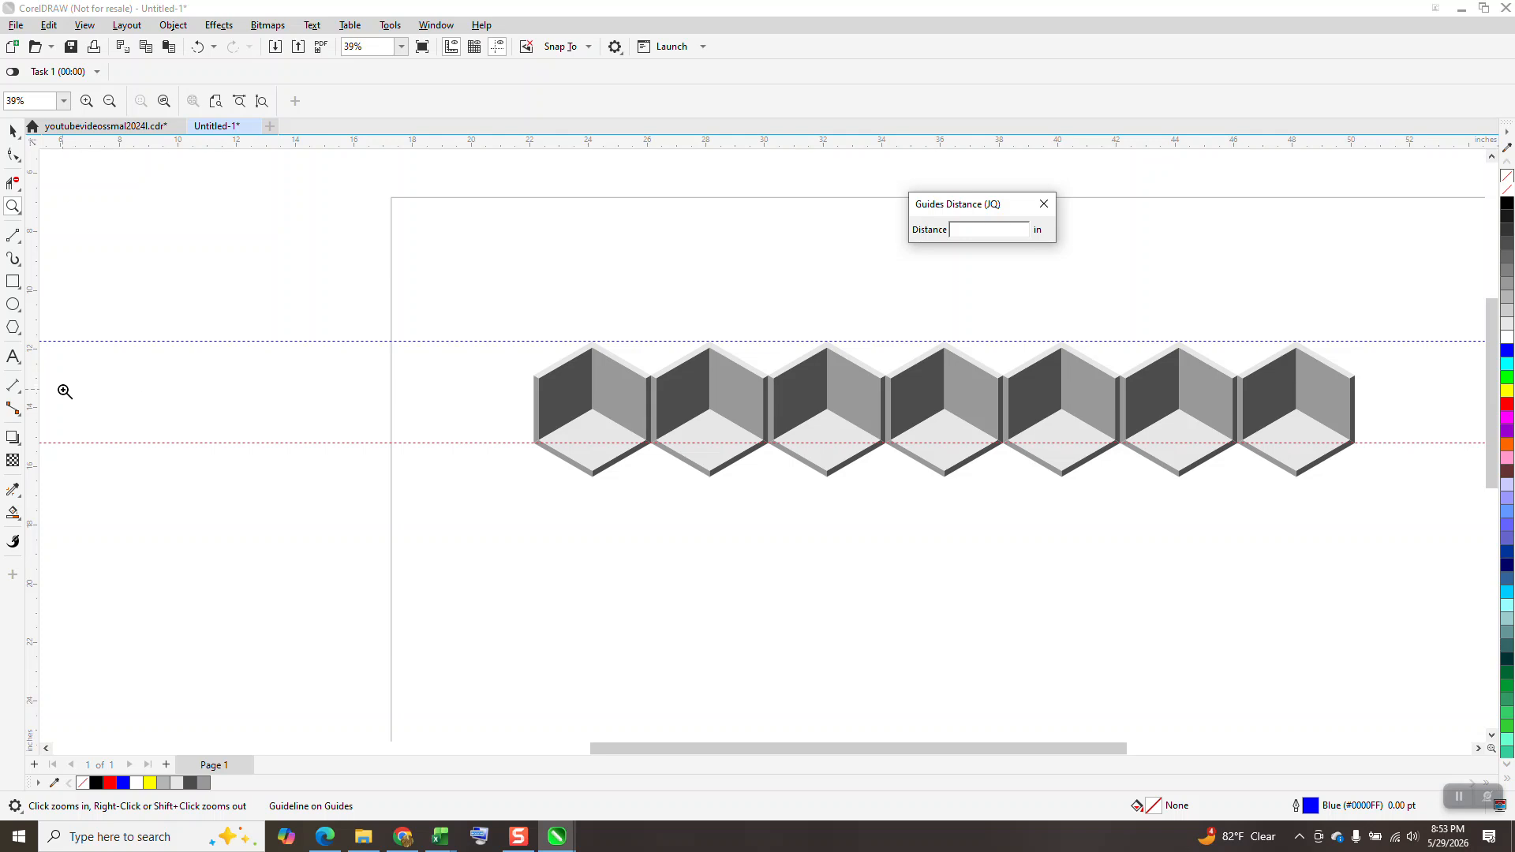
pyautogui.click(18, 392)
pyautogui.click(79, 385)
pyautogui.moveTo(434, 445); pyautogui.dragTo(433, 342)
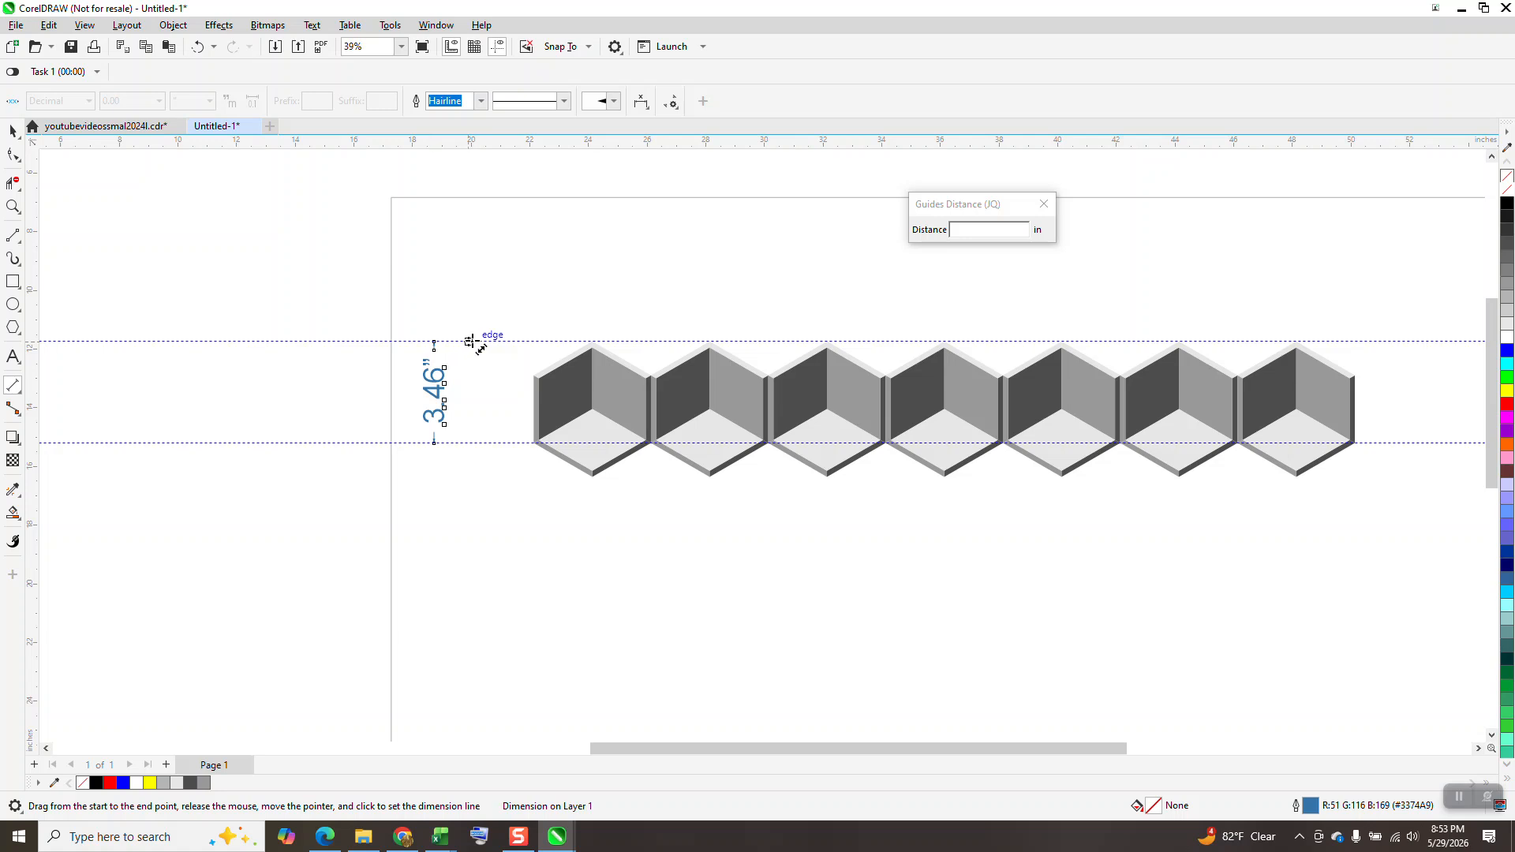
pyautogui.press('Escape')
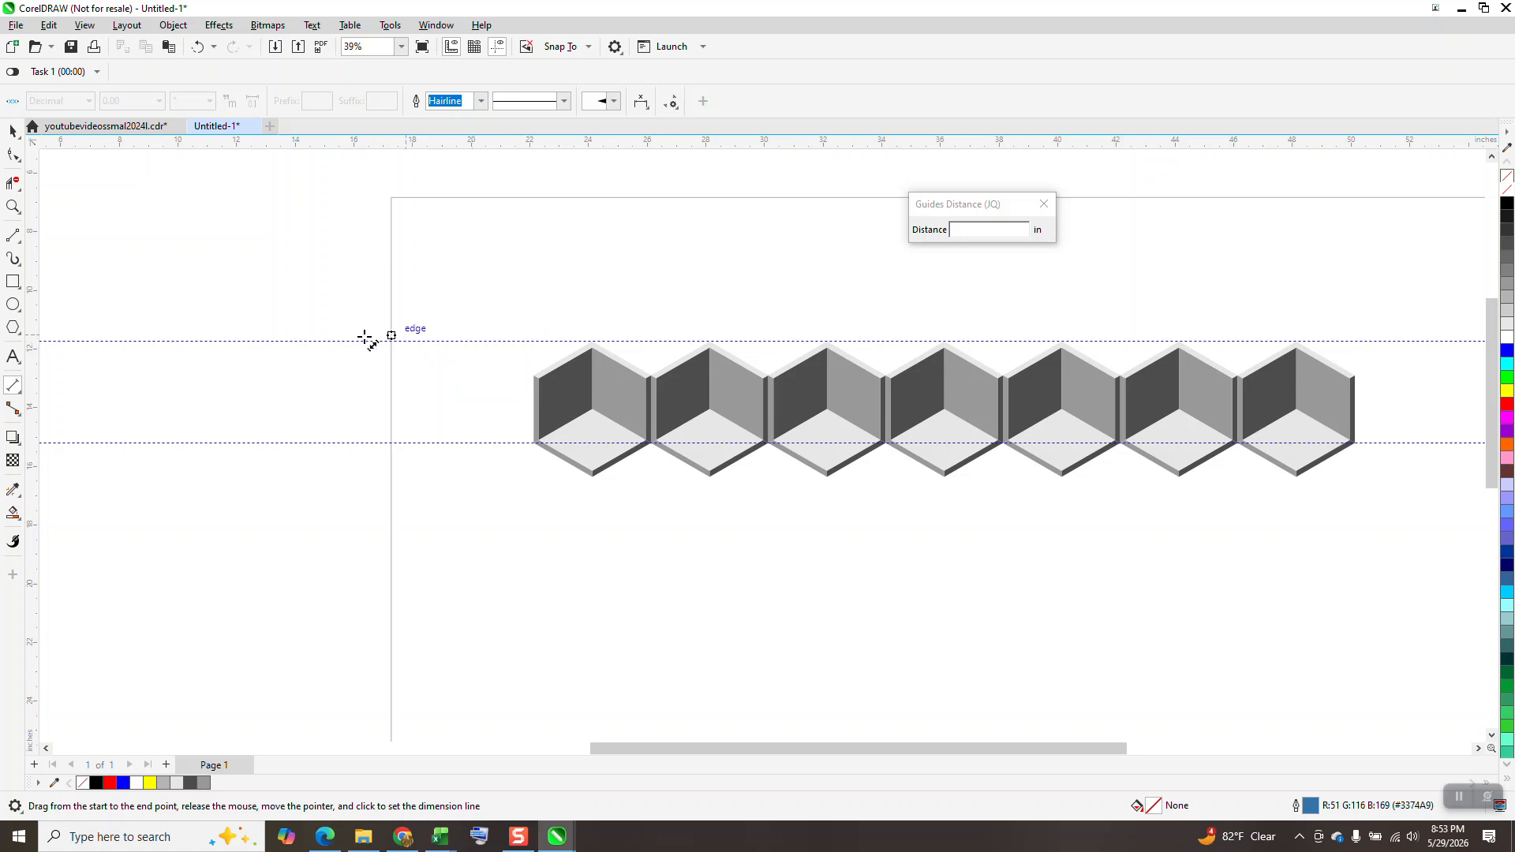
# - Select both horizontal guides to read their spacing with the Guides Distance macro
pyautogui.click(12, 131)
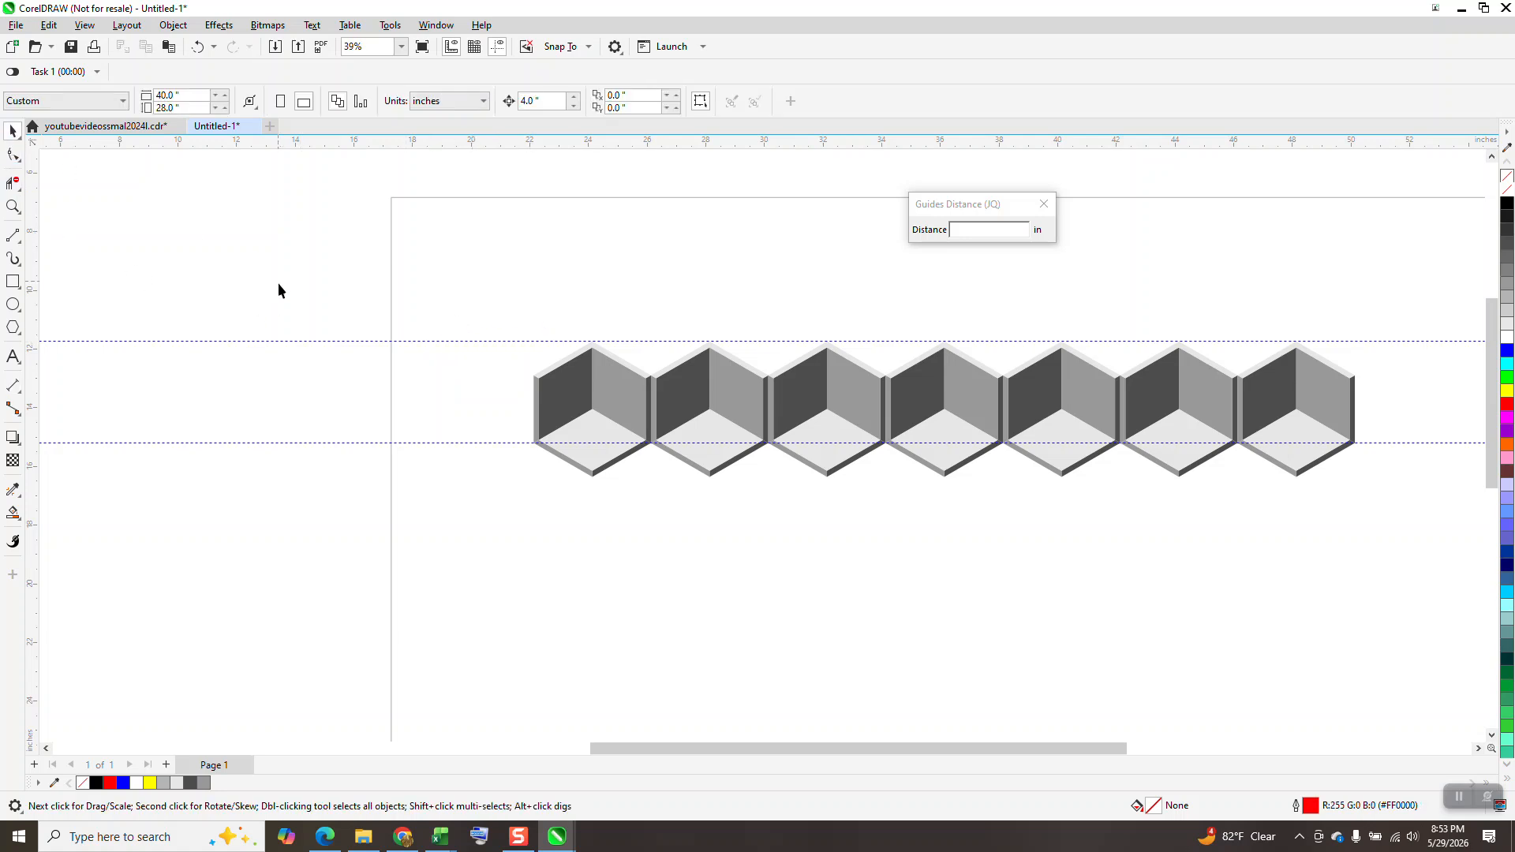
pyautogui.click(332, 343)
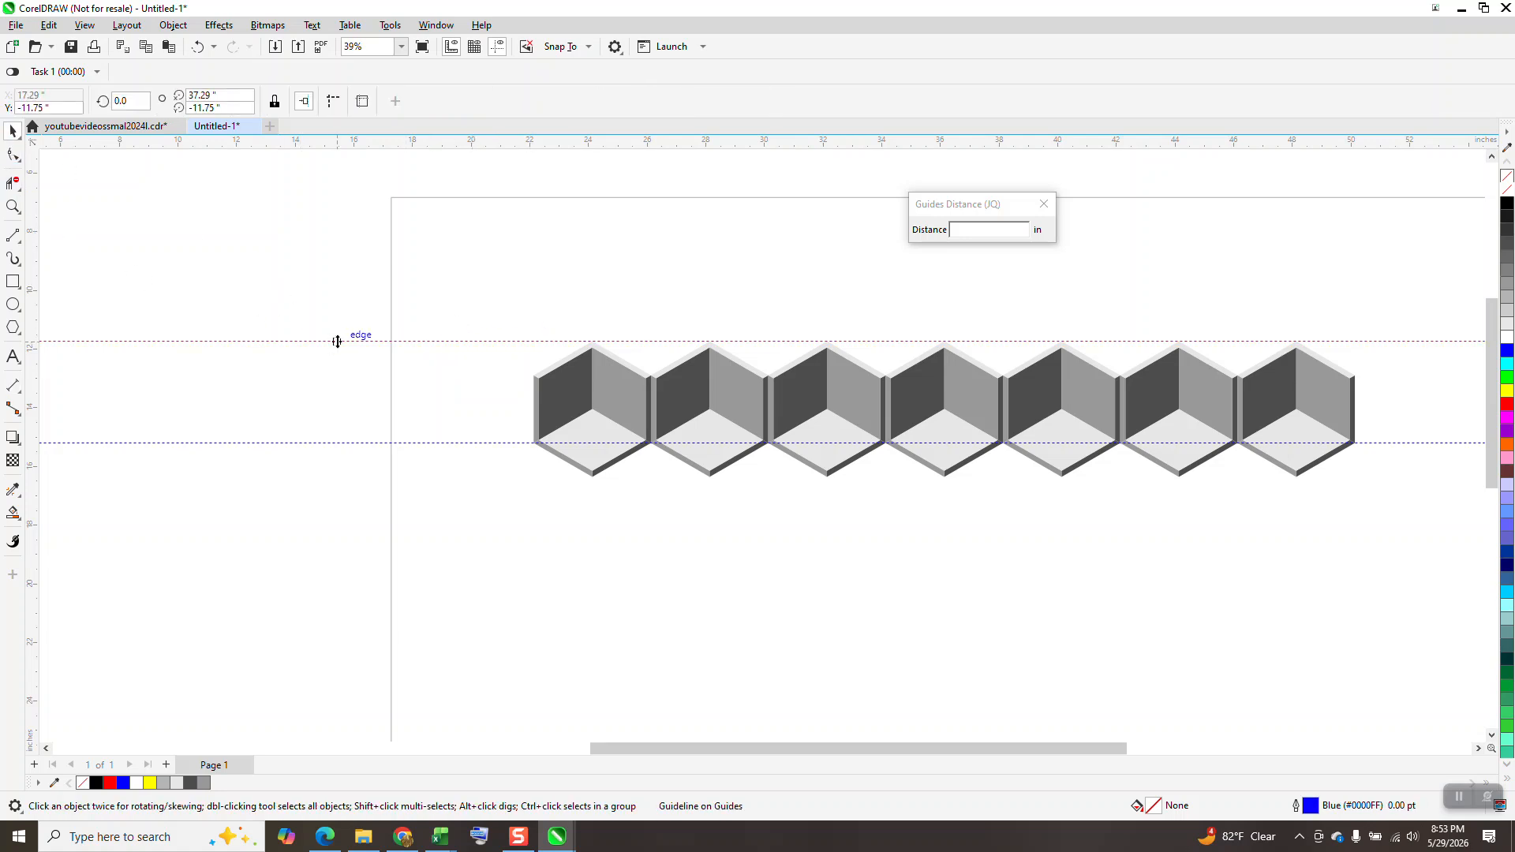
pyautogui.keyDown('shift'); pyautogui.click(359, 443); pyautogui.keyUp('shift')
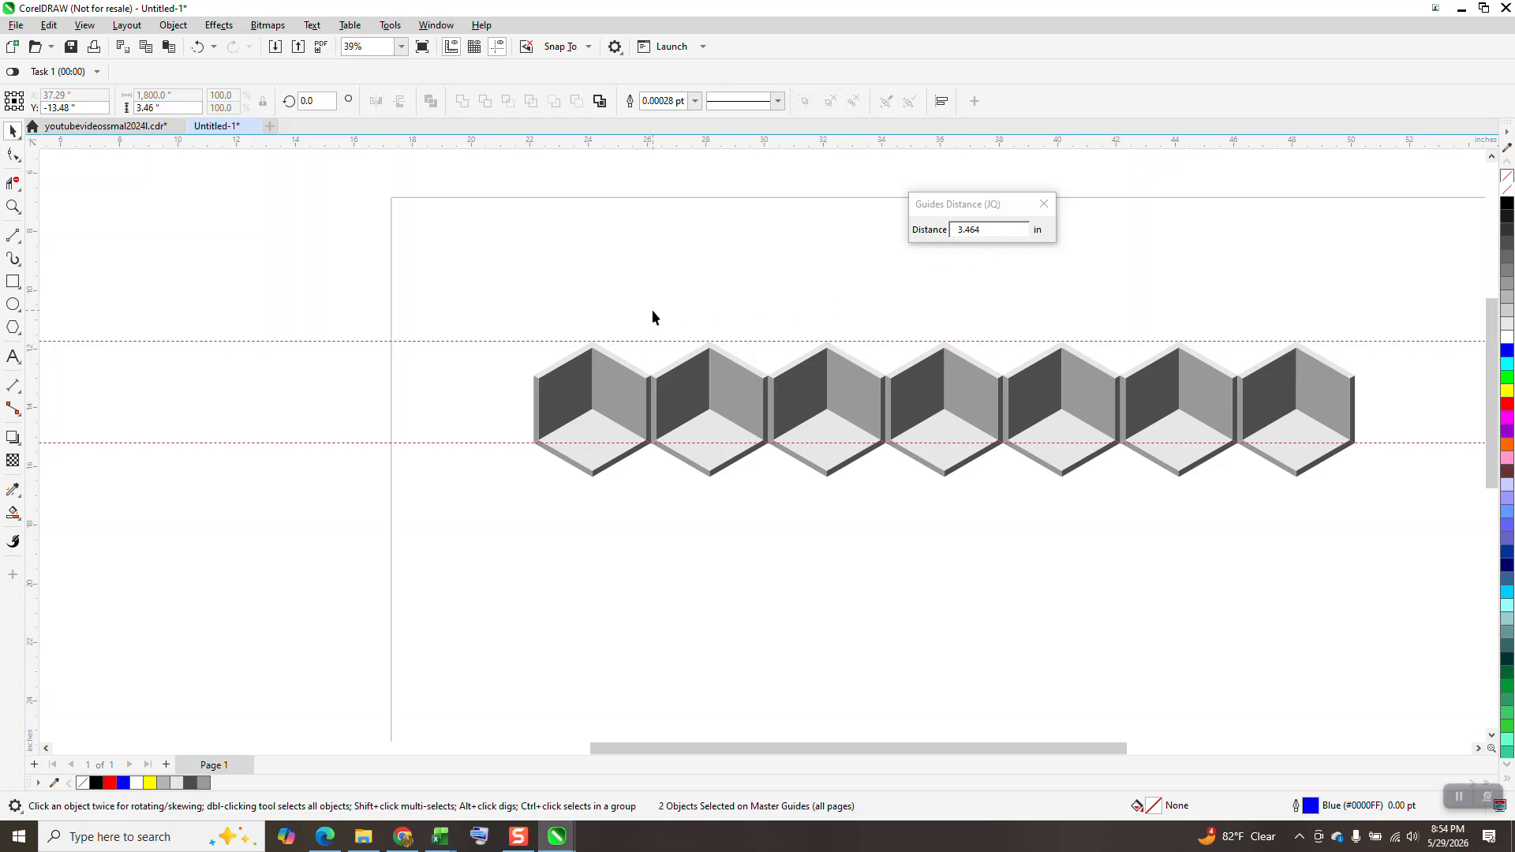
# - Set the nudge distance to 3.464 in and place a duplicate of the hexagon row that far below
pyautogui.click(676, 281)
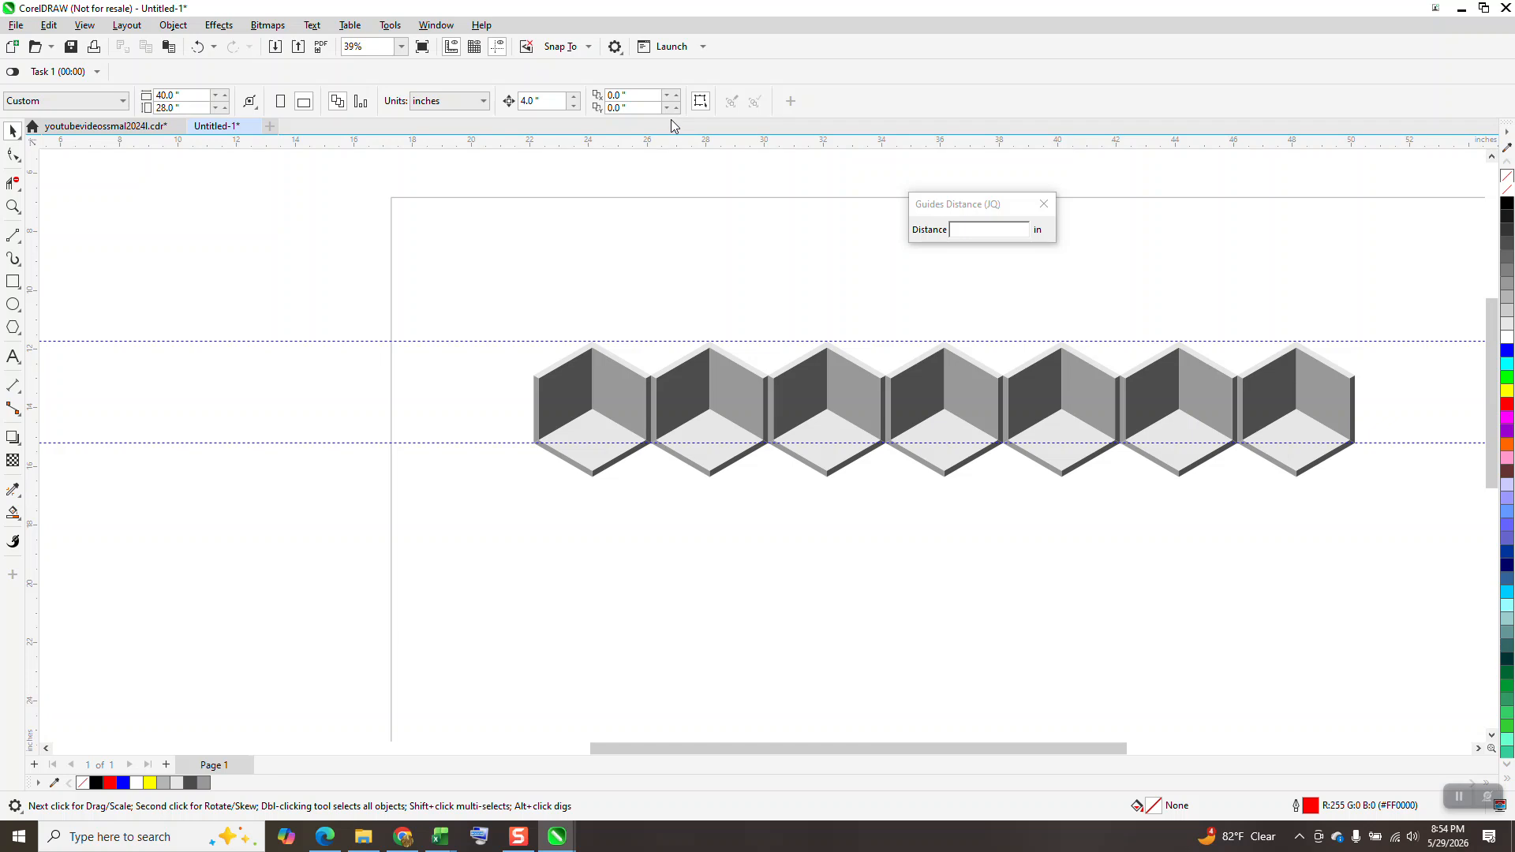
pyautogui.write('3.464')
pyautogui.press('Return')
pyautogui.click(663, 371)
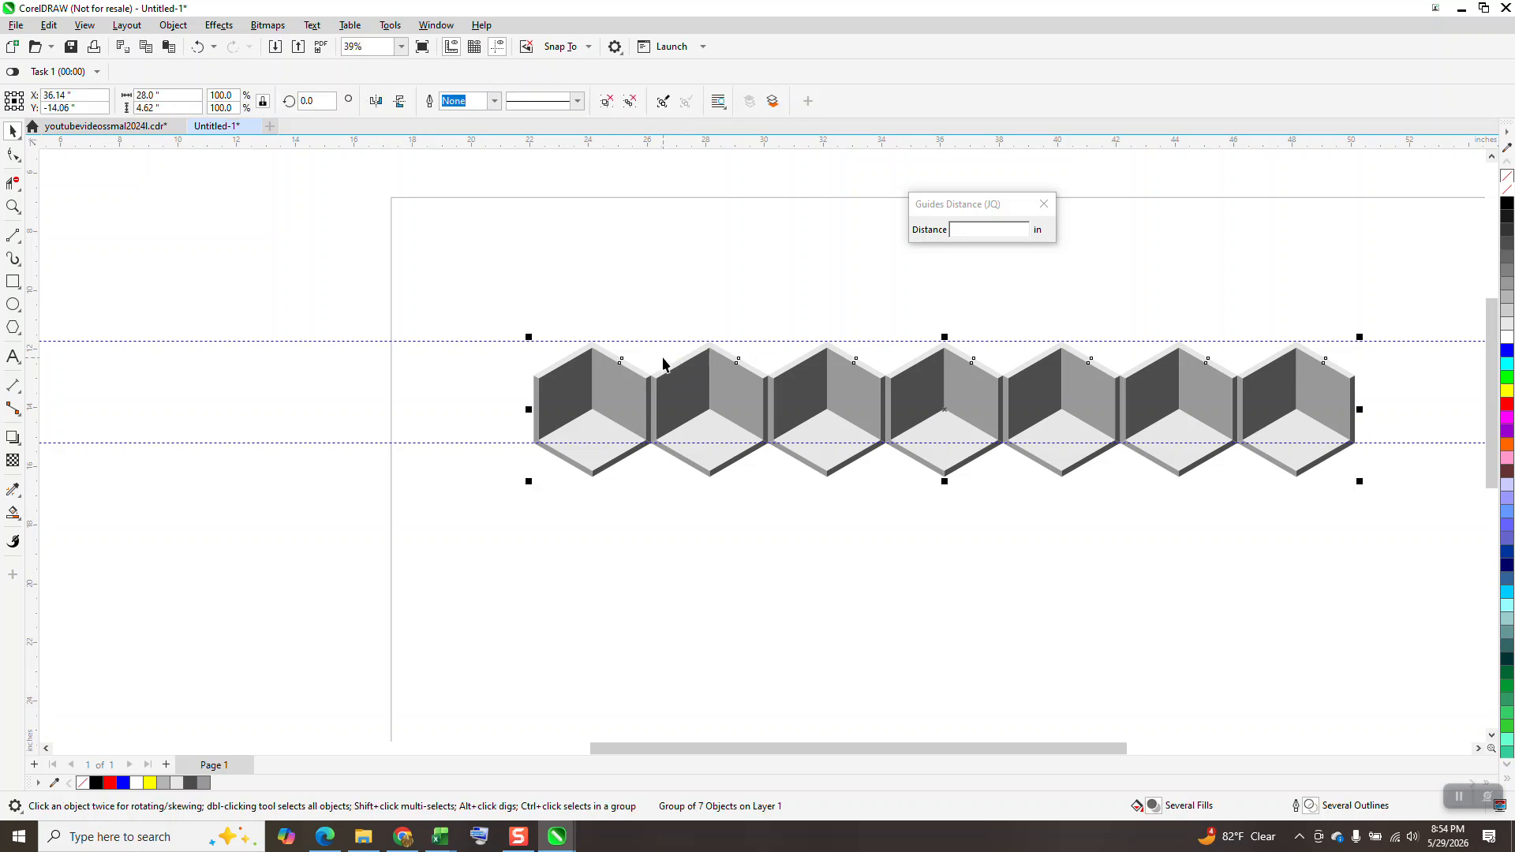
pyautogui.press('KP_Add')
pyautogui.press('Down')
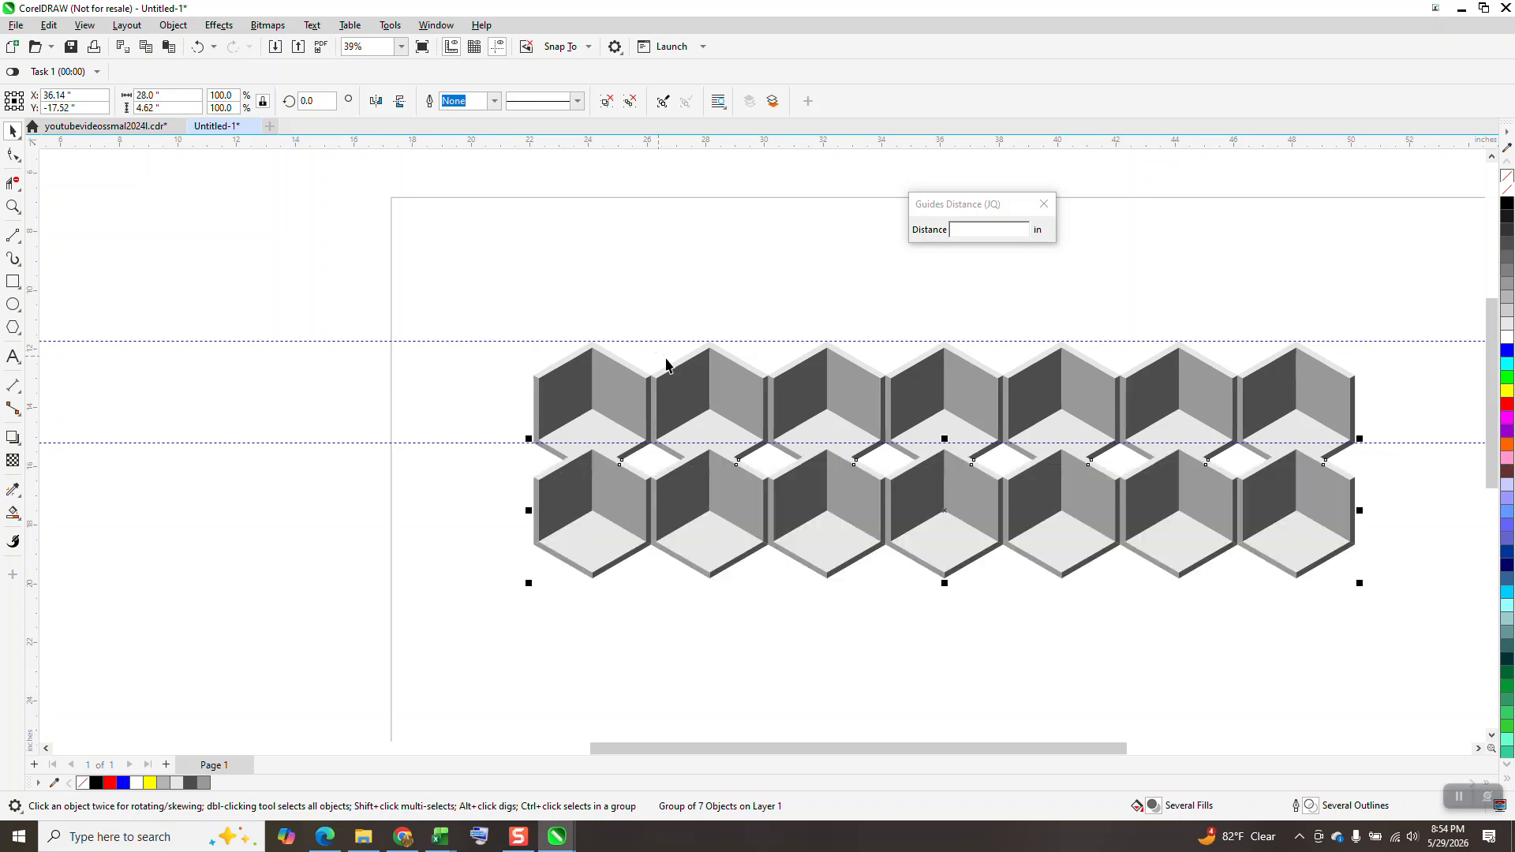
# - Set the nudge distance to 2 in and shift the lower hexagon row right by that amount
pyautogui.click(689, 296)
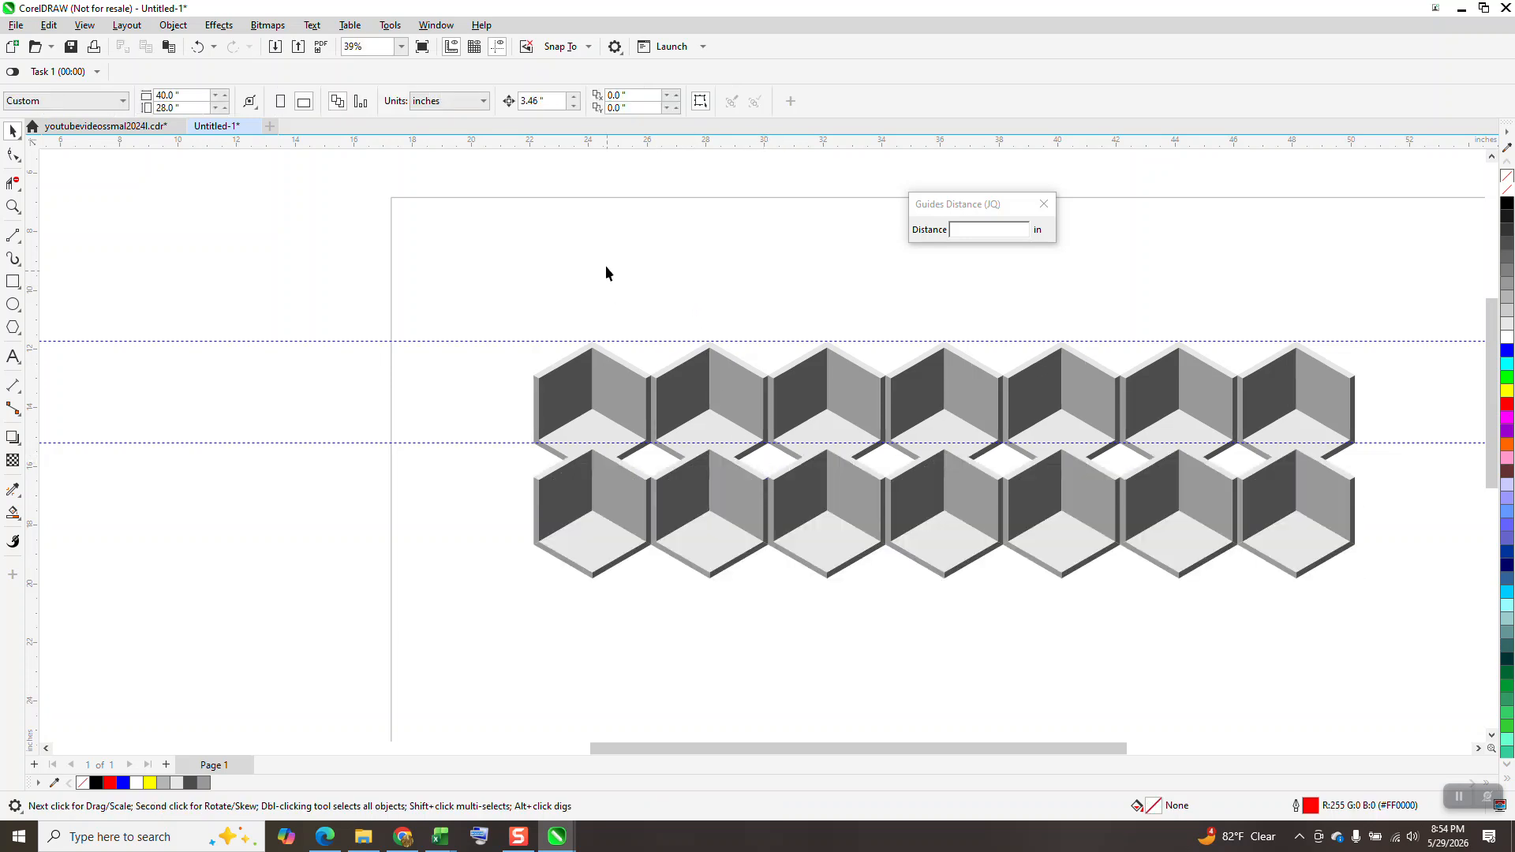
pyautogui.click(543, 101)
pyautogui.write('2')
pyautogui.press('Return')
pyautogui.click(669, 540)
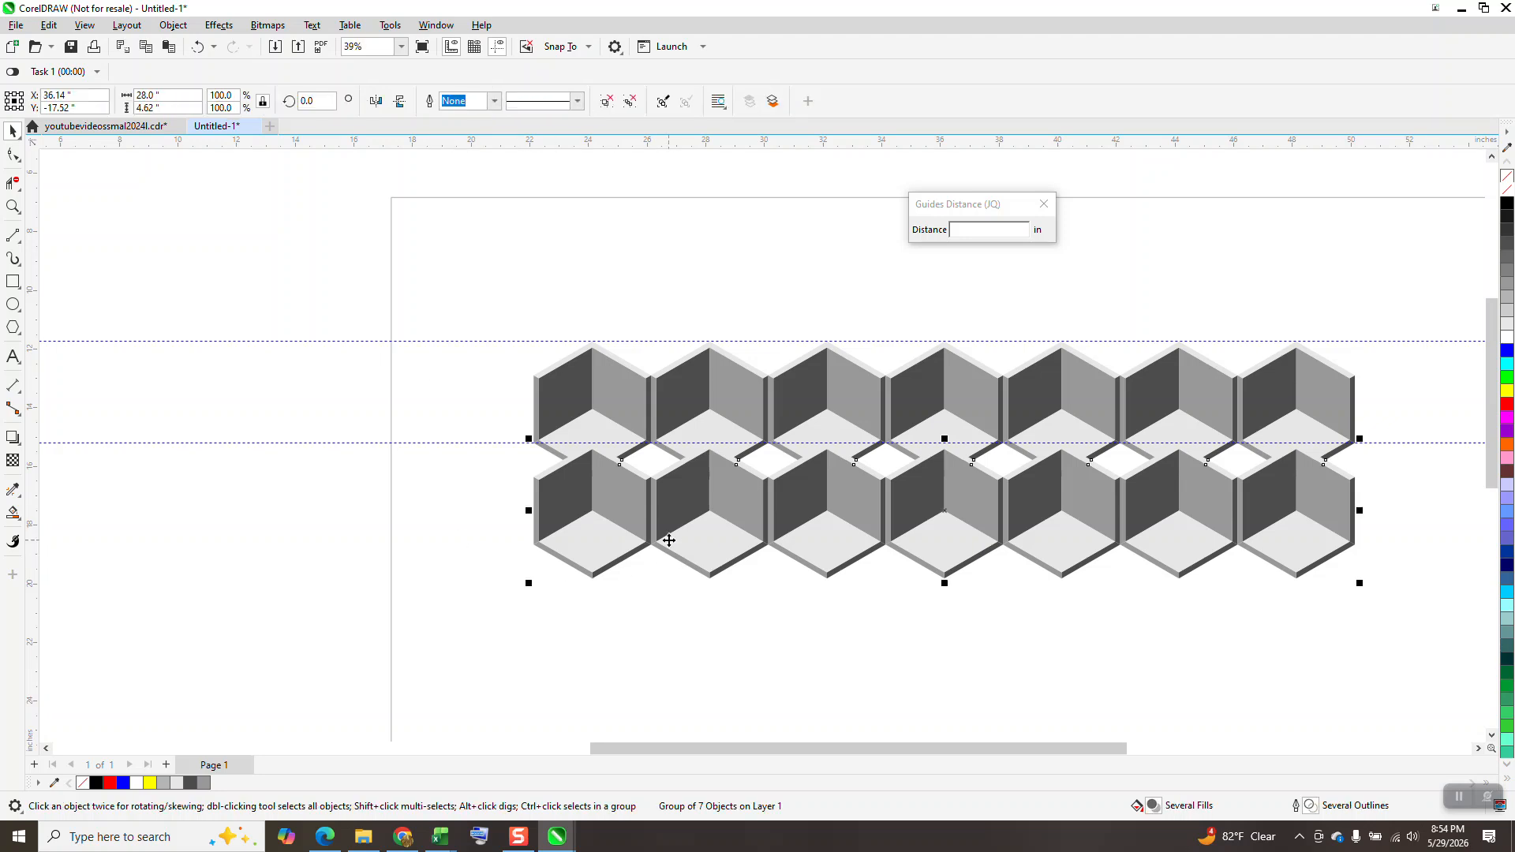
pyautogui.press('Right')
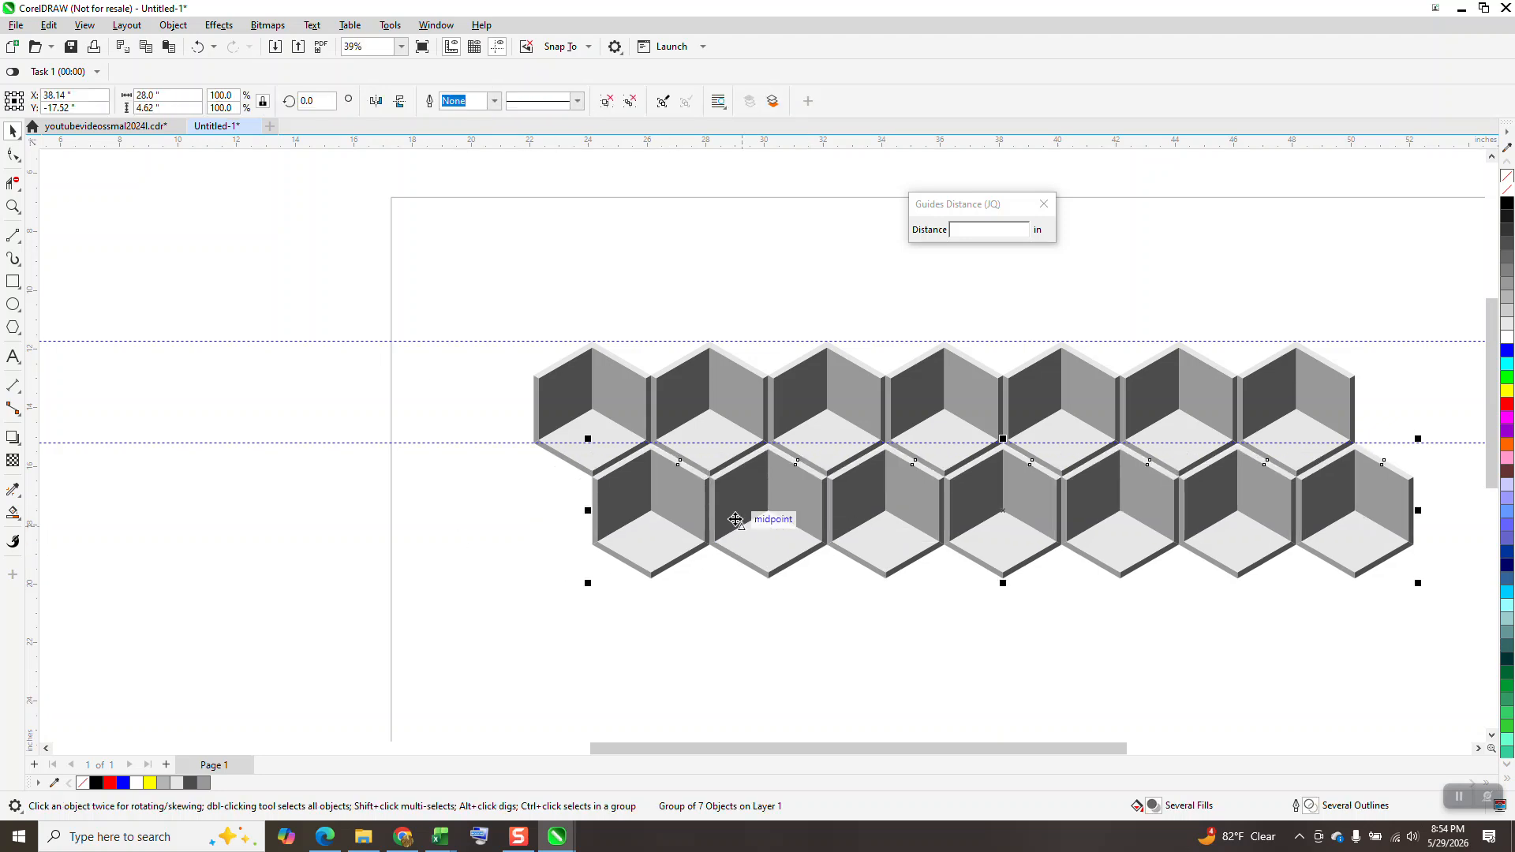
# - Hide the guidelines and set the nudge distance to 3.46 in
pyautogui.scroll(-2, 612, 470)
pyautogui.click(498, 47)
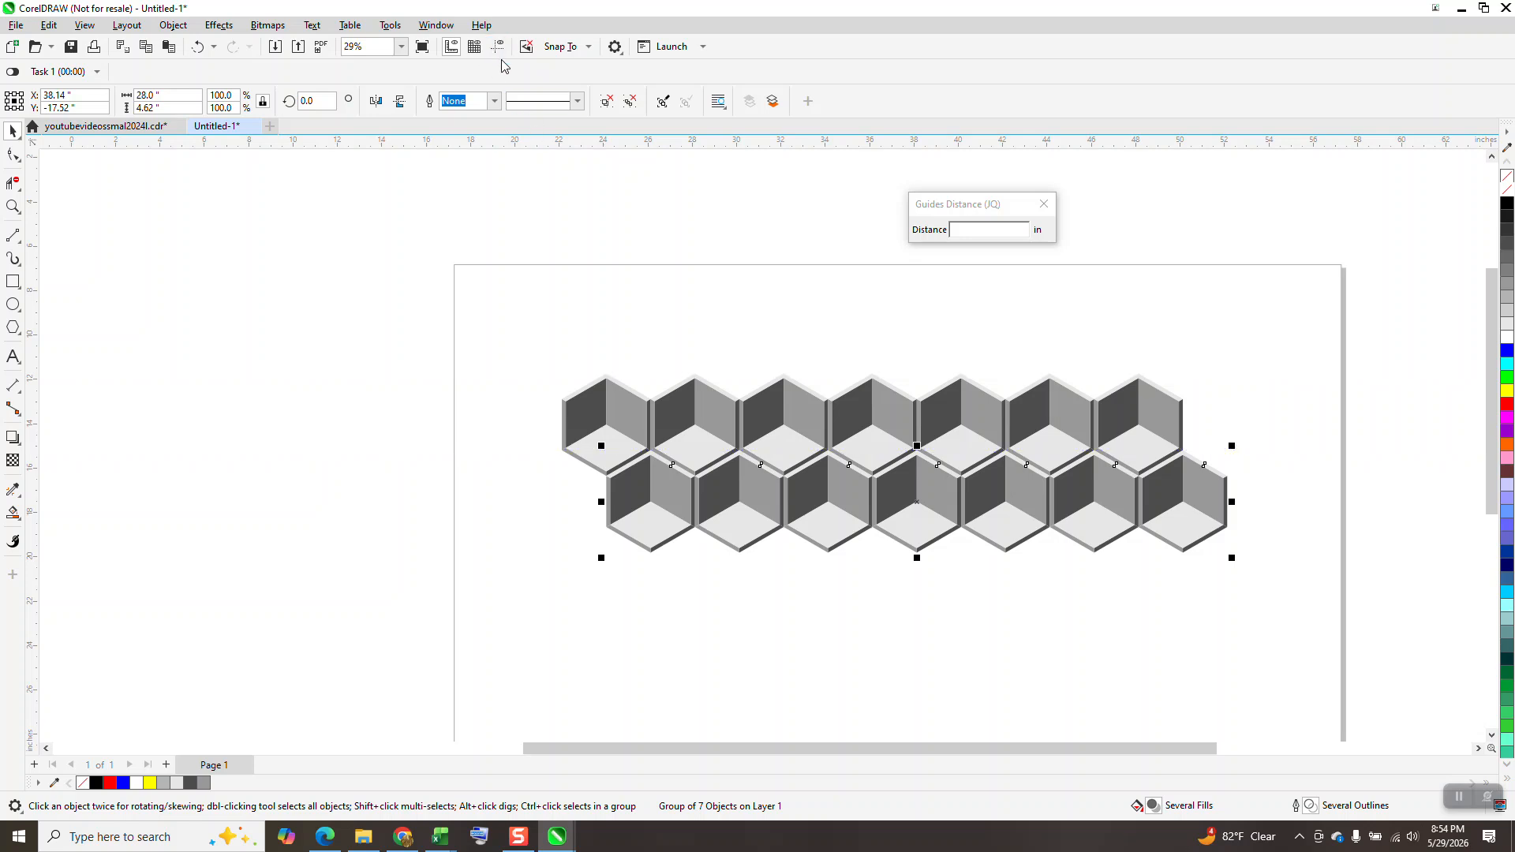
pyautogui.click(517, 169)
pyautogui.write('3.46 "')
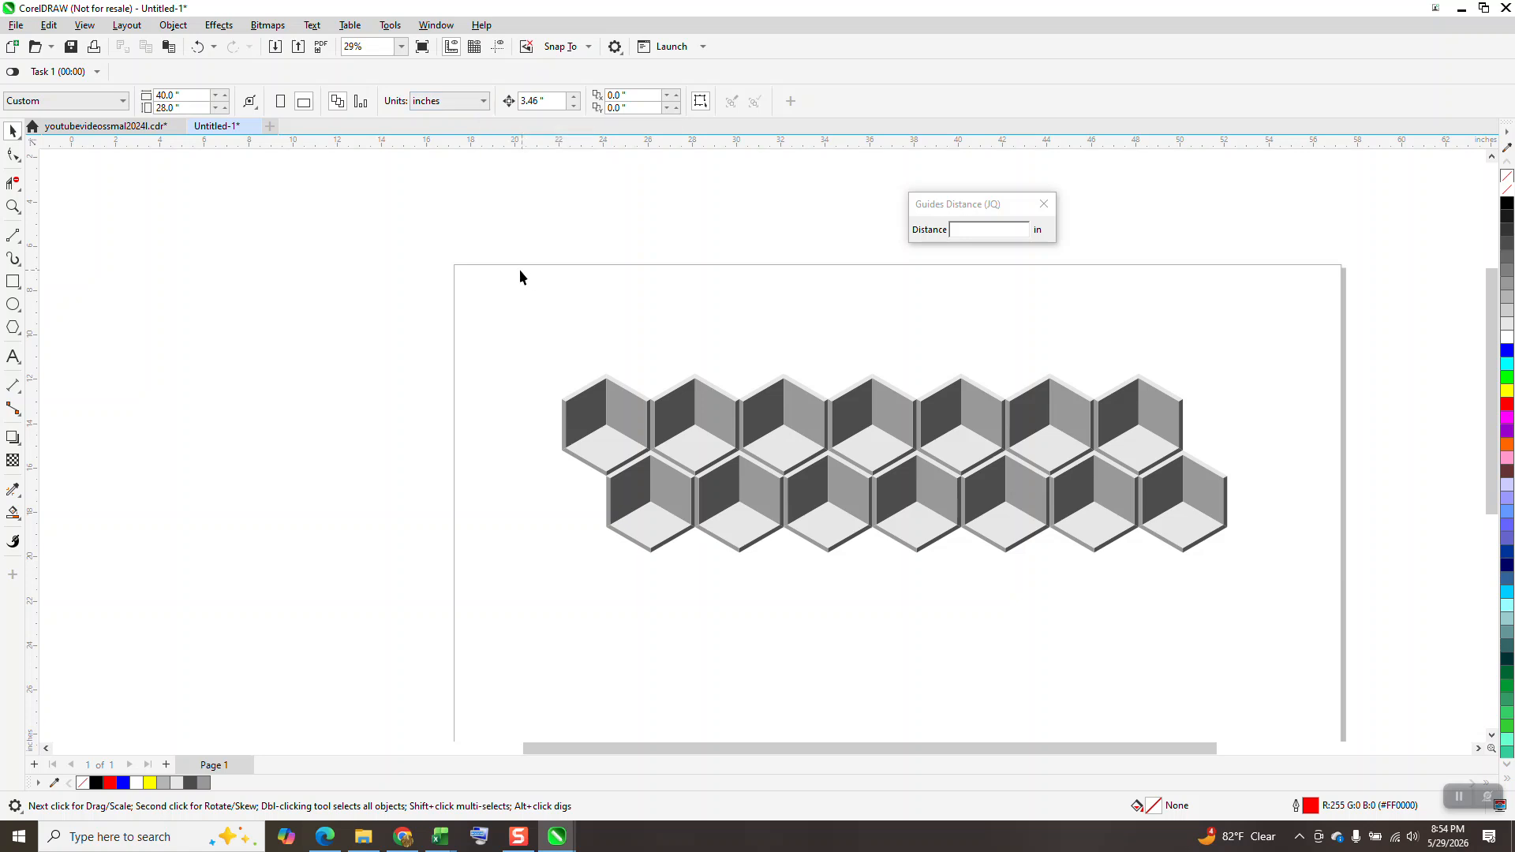
# - Group the two hexagon rows and place a duplicate of the group two nudges below to form four rows
pyautogui.moveTo(521, 278); pyautogui.dragTo(1360, 675)
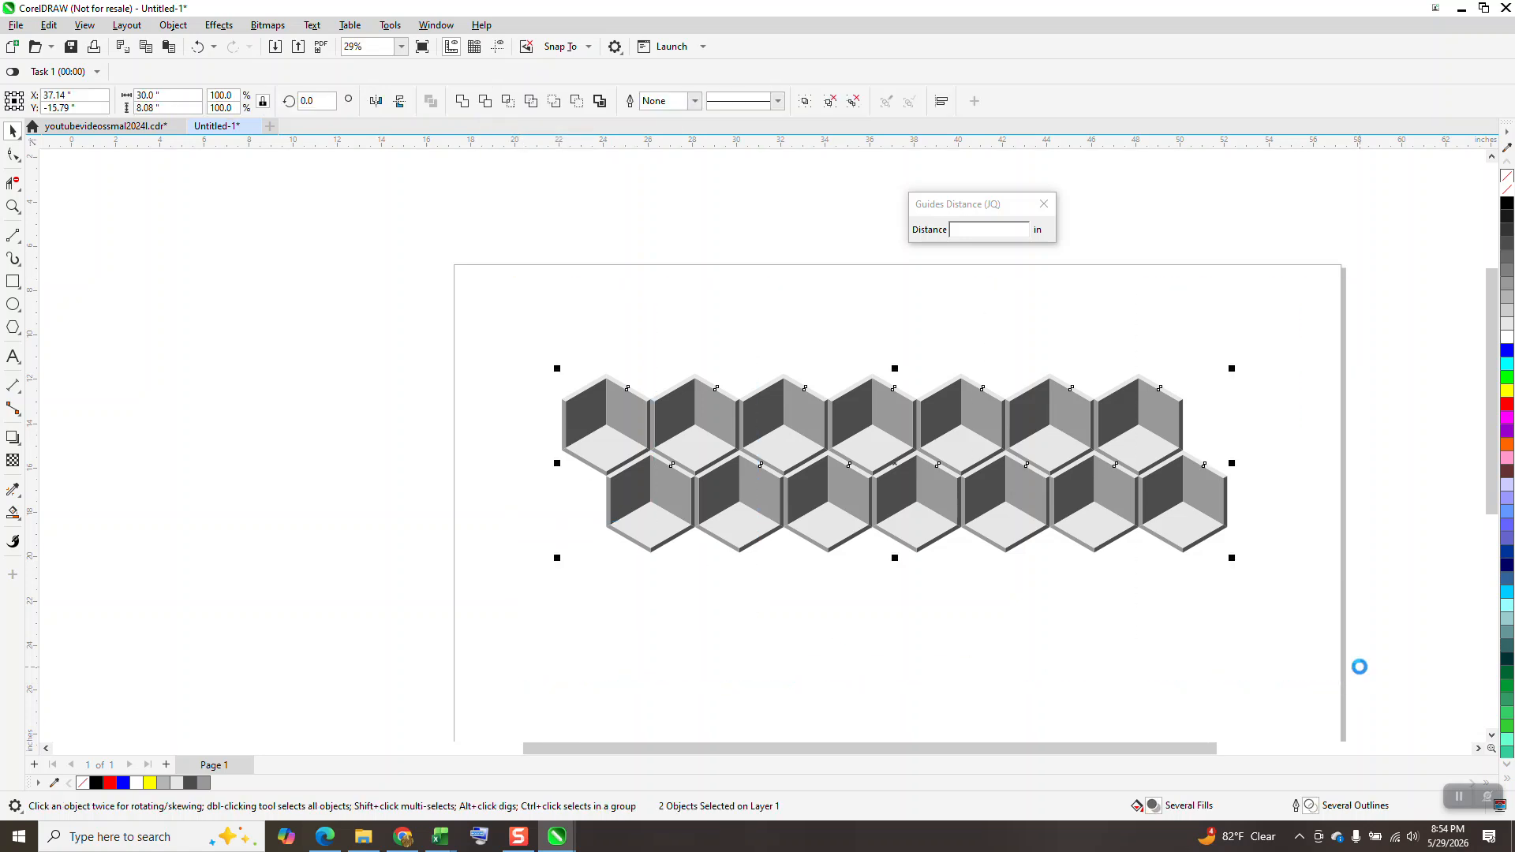
pyautogui.hotkey('ctrl', 'g')
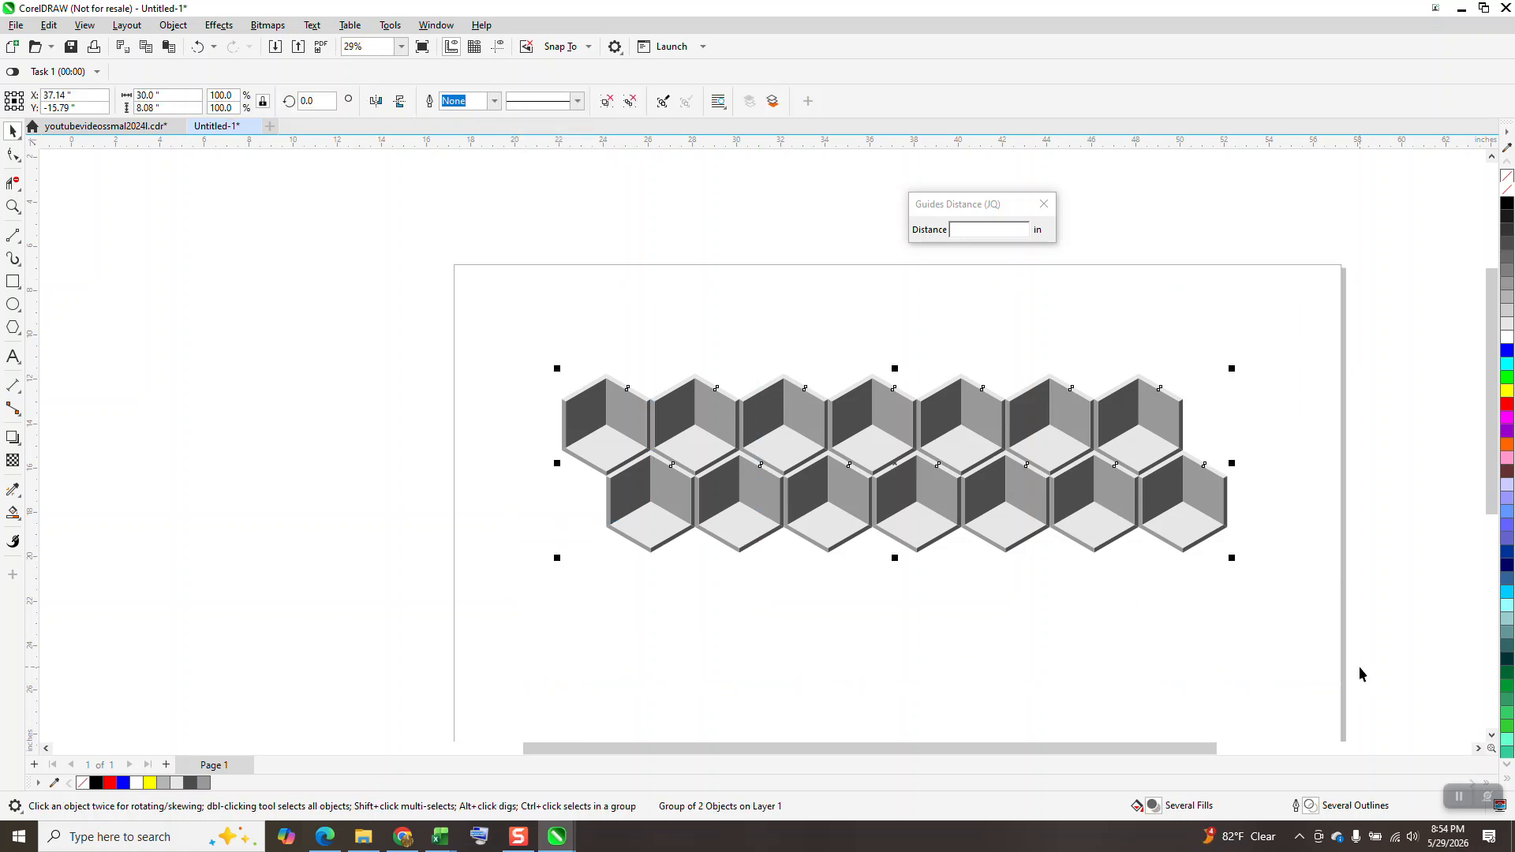
pyautogui.hotkey('ctrl', 'd')
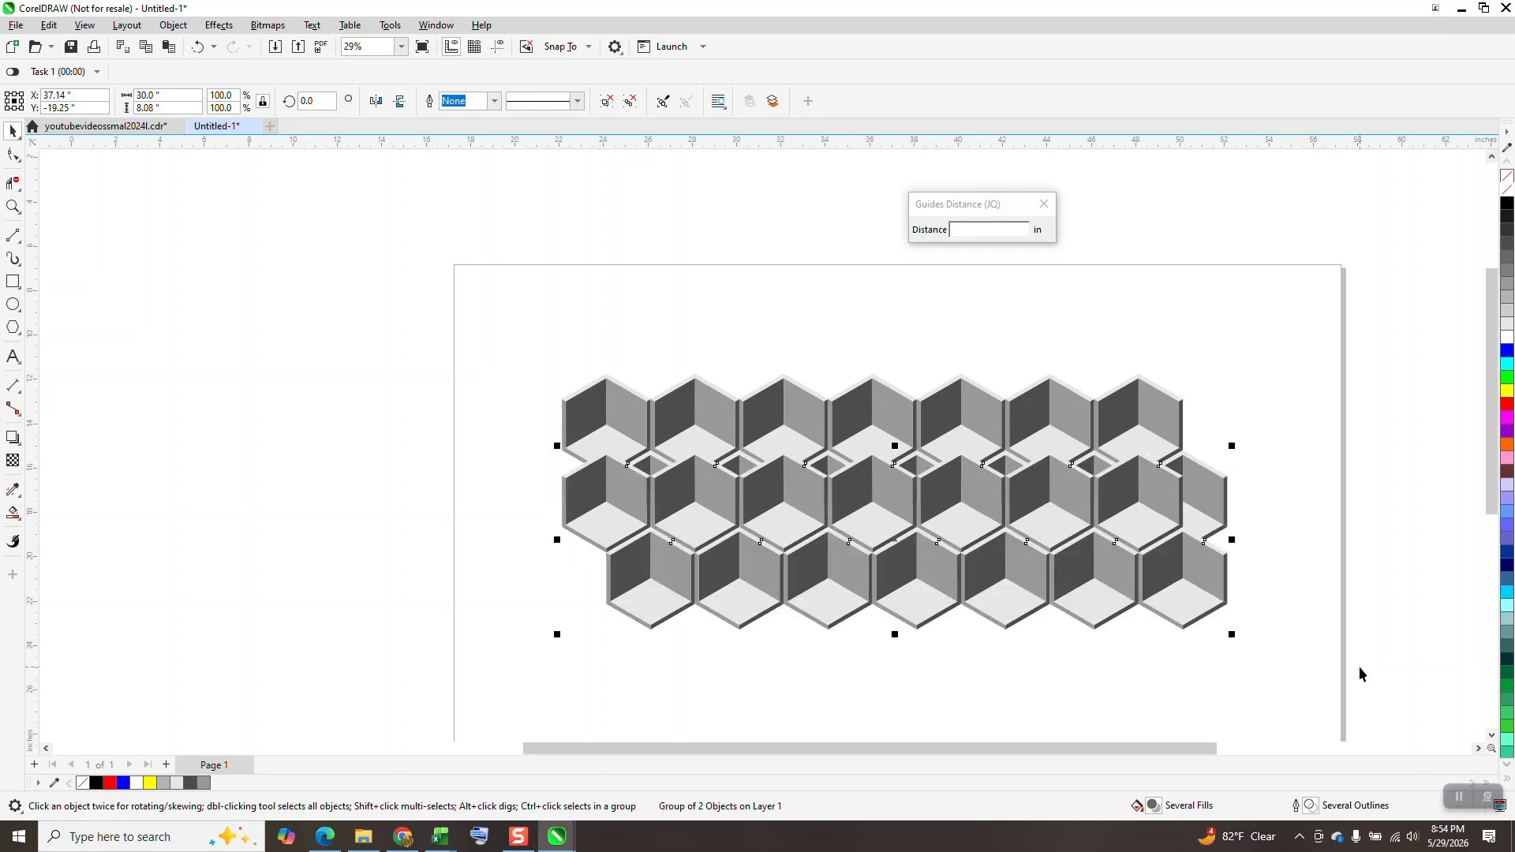
pyautogui.hotkey('ctrl', 'd')
# - Repeat the two-row group's duplication downward until the pattern has eight interlocking rows
pyautogui.scroll(-4, 571, 508)
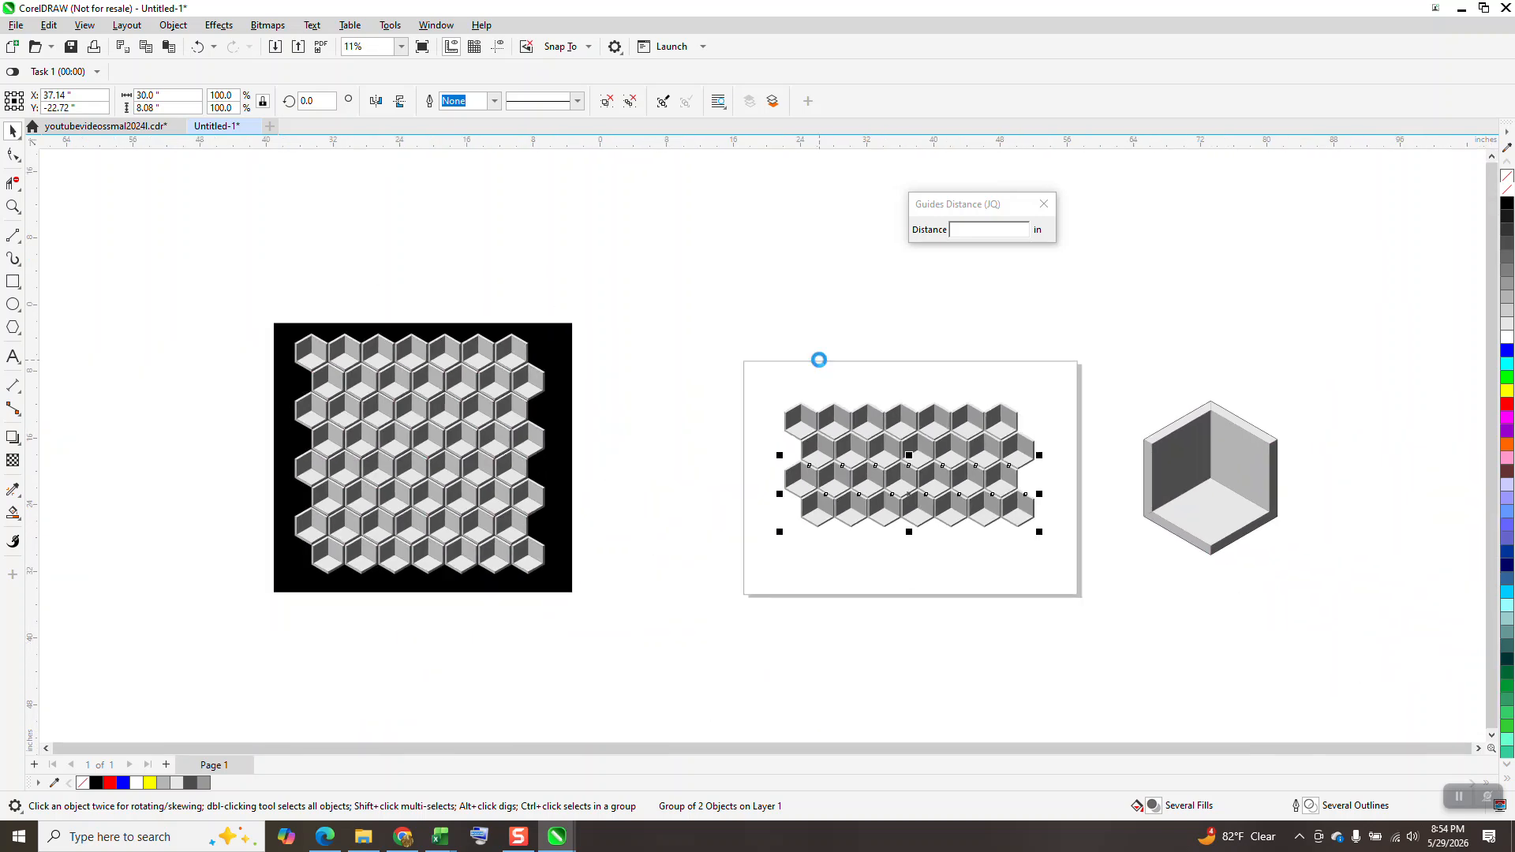
pyautogui.hotkey('ctrl', 'd')
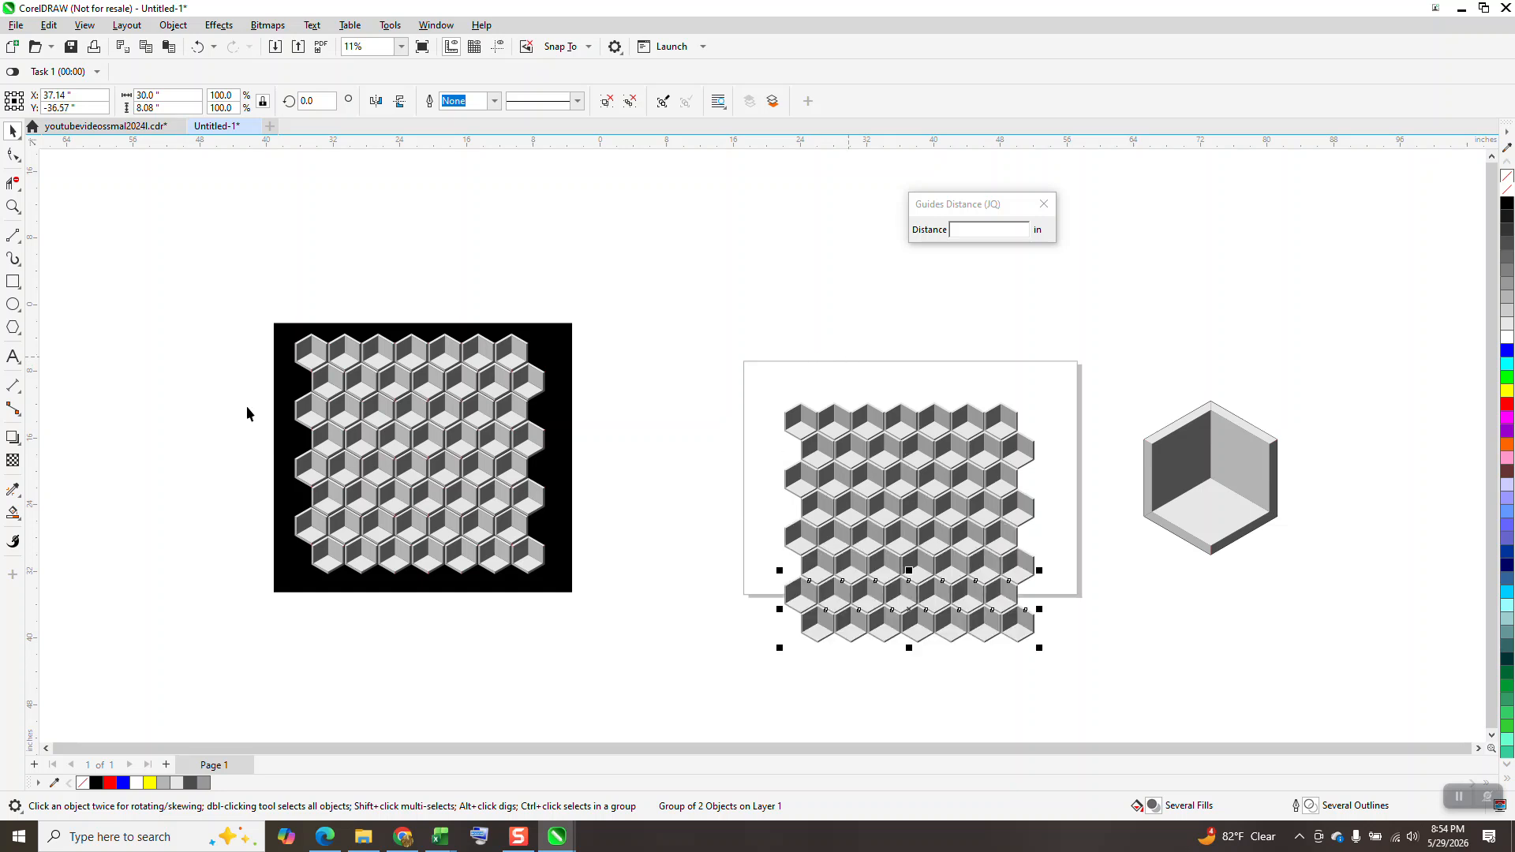
pyautogui.click(13, 207)
pyautogui.moveTo(777, 386); pyautogui.dragTo(1060, 660)
pyautogui.scroll(-1, 1004, 600)
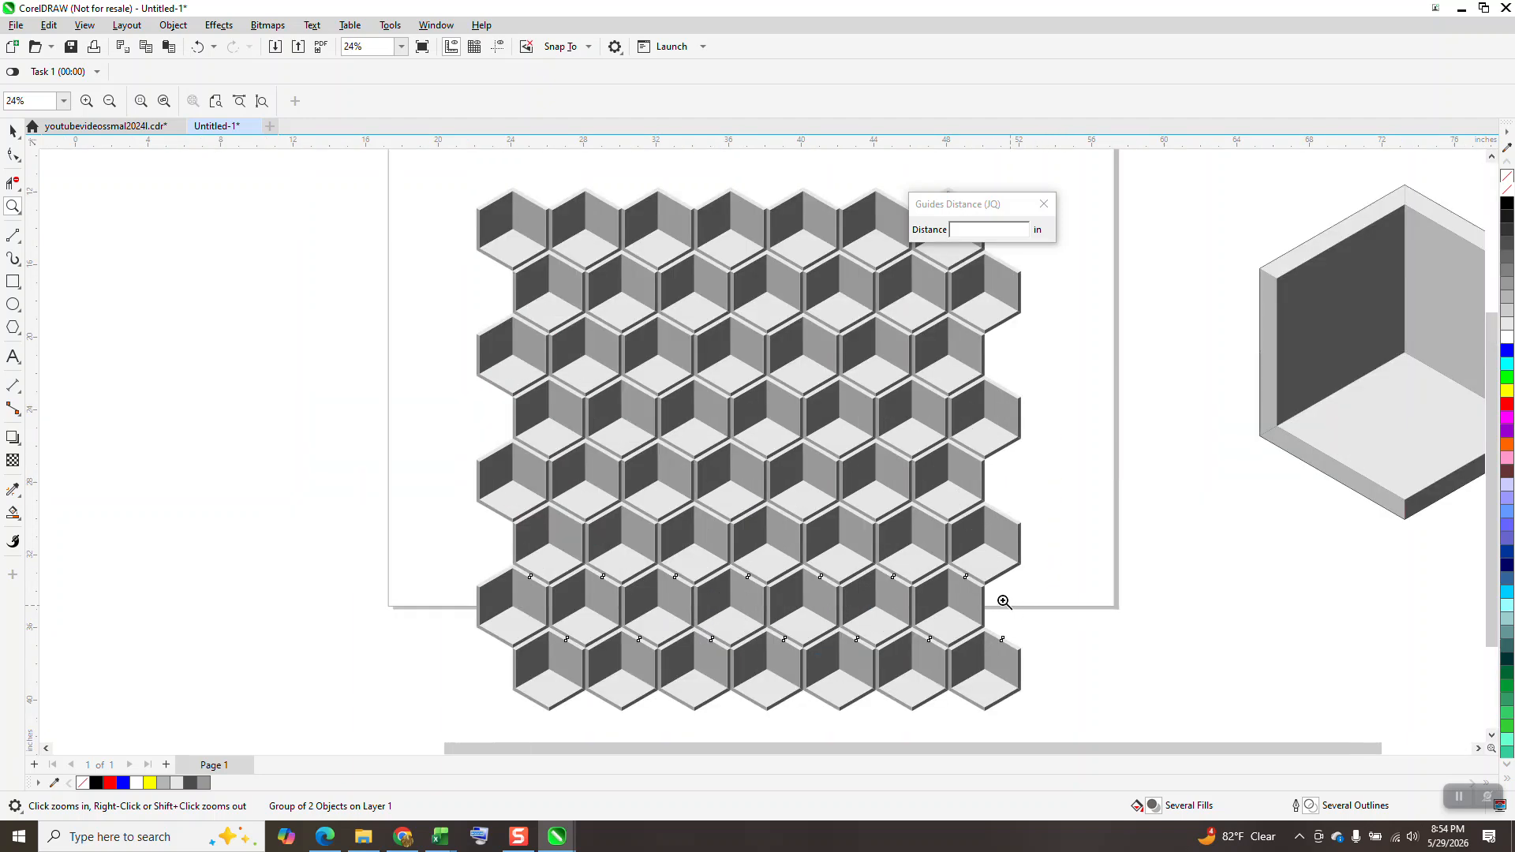
pyautogui.scroll(-2, 925, 528)
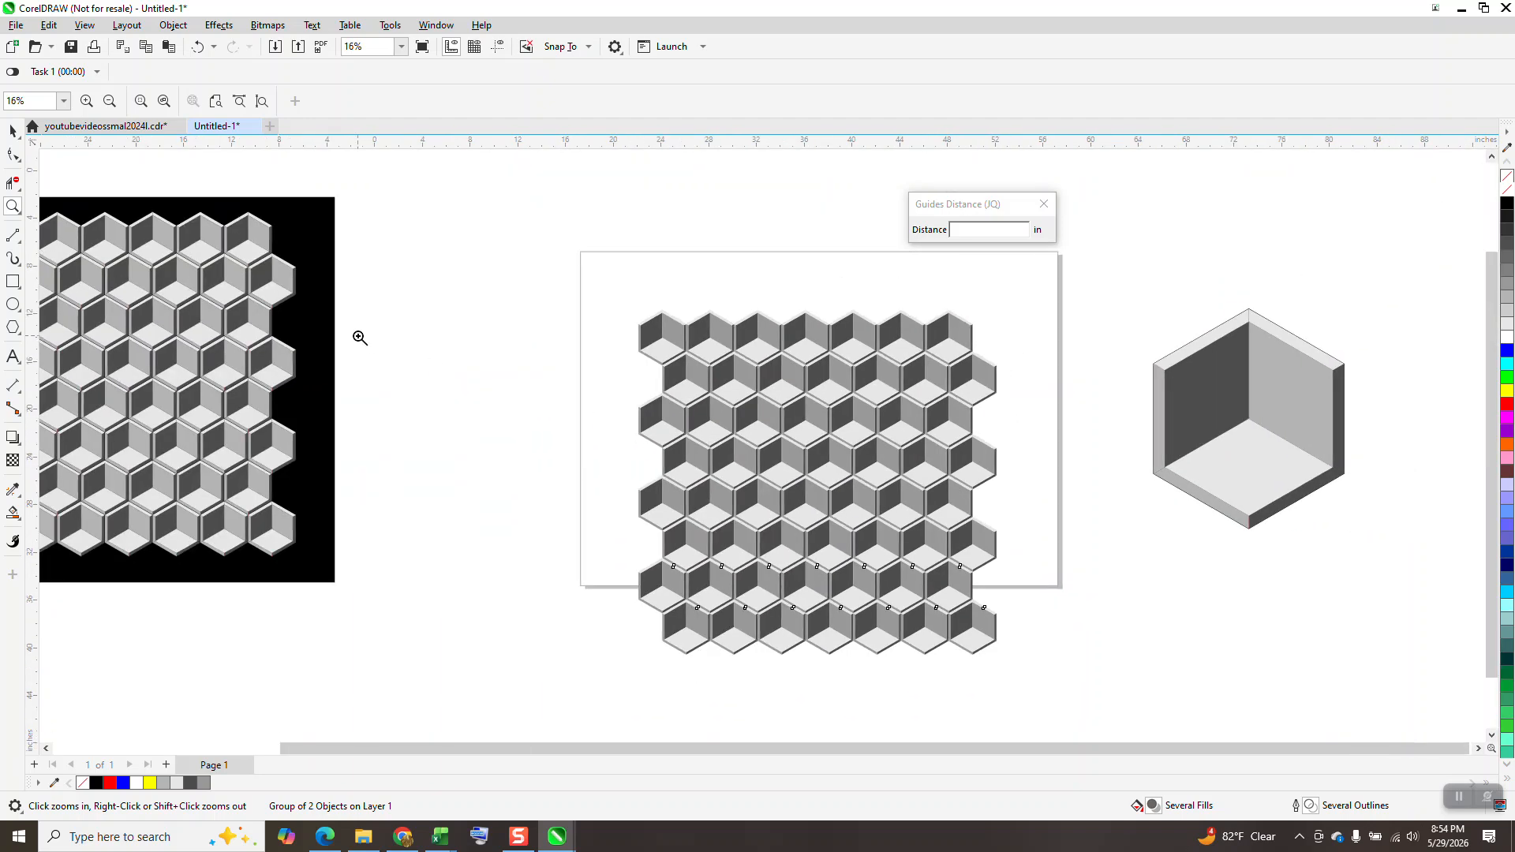
# - Move the black background rectangle behind the new hexagon pattern and close the Guides Distance window
pyautogui.click(14, 131)
pyautogui.moveTo(306, 236); pyautogui.dragTo(985, 336)
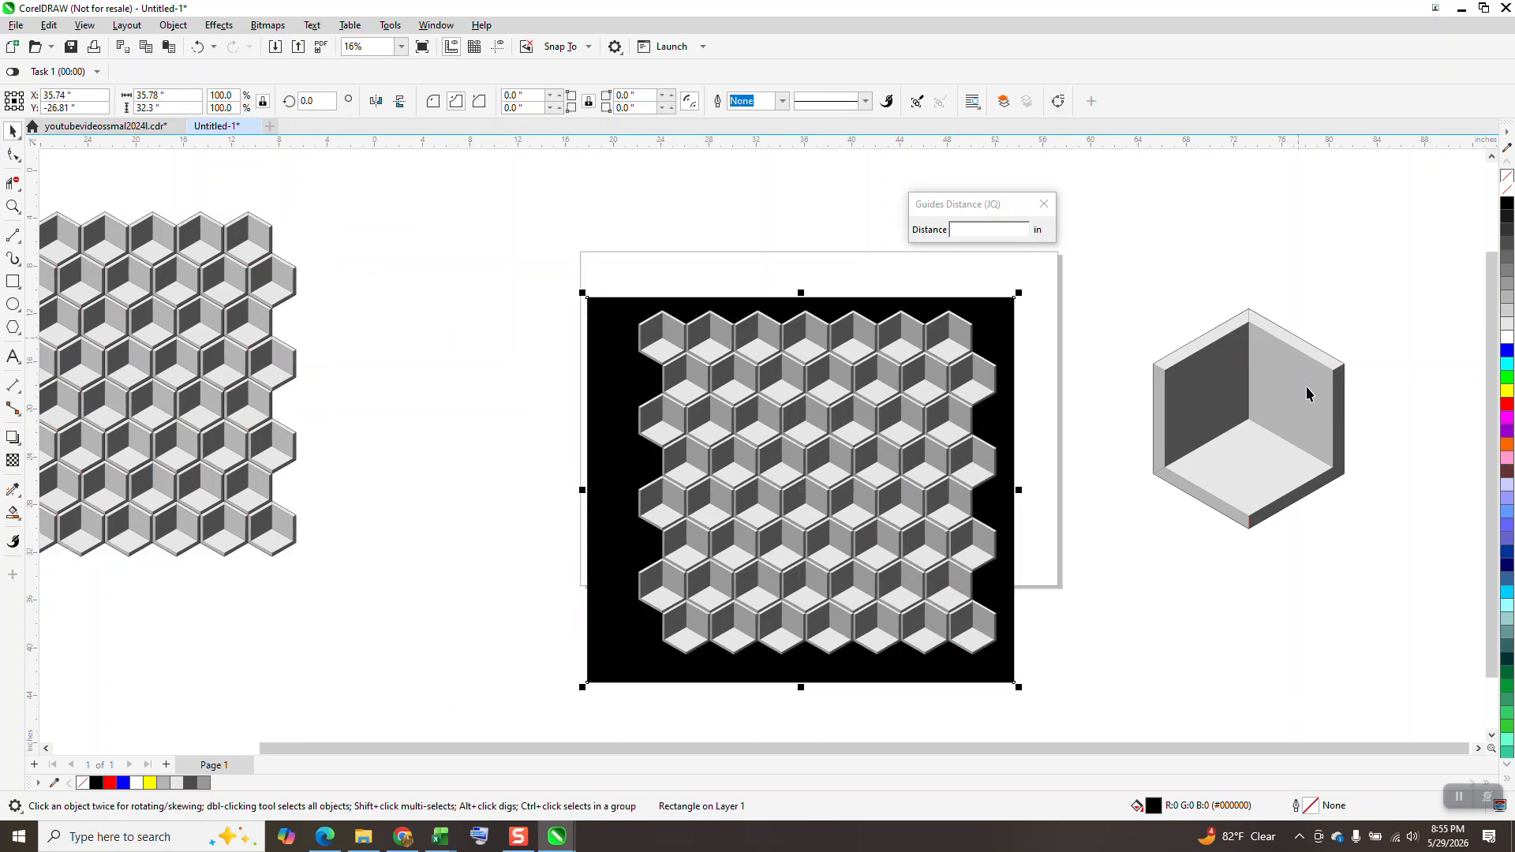
pyautogui.click(1046, 205)
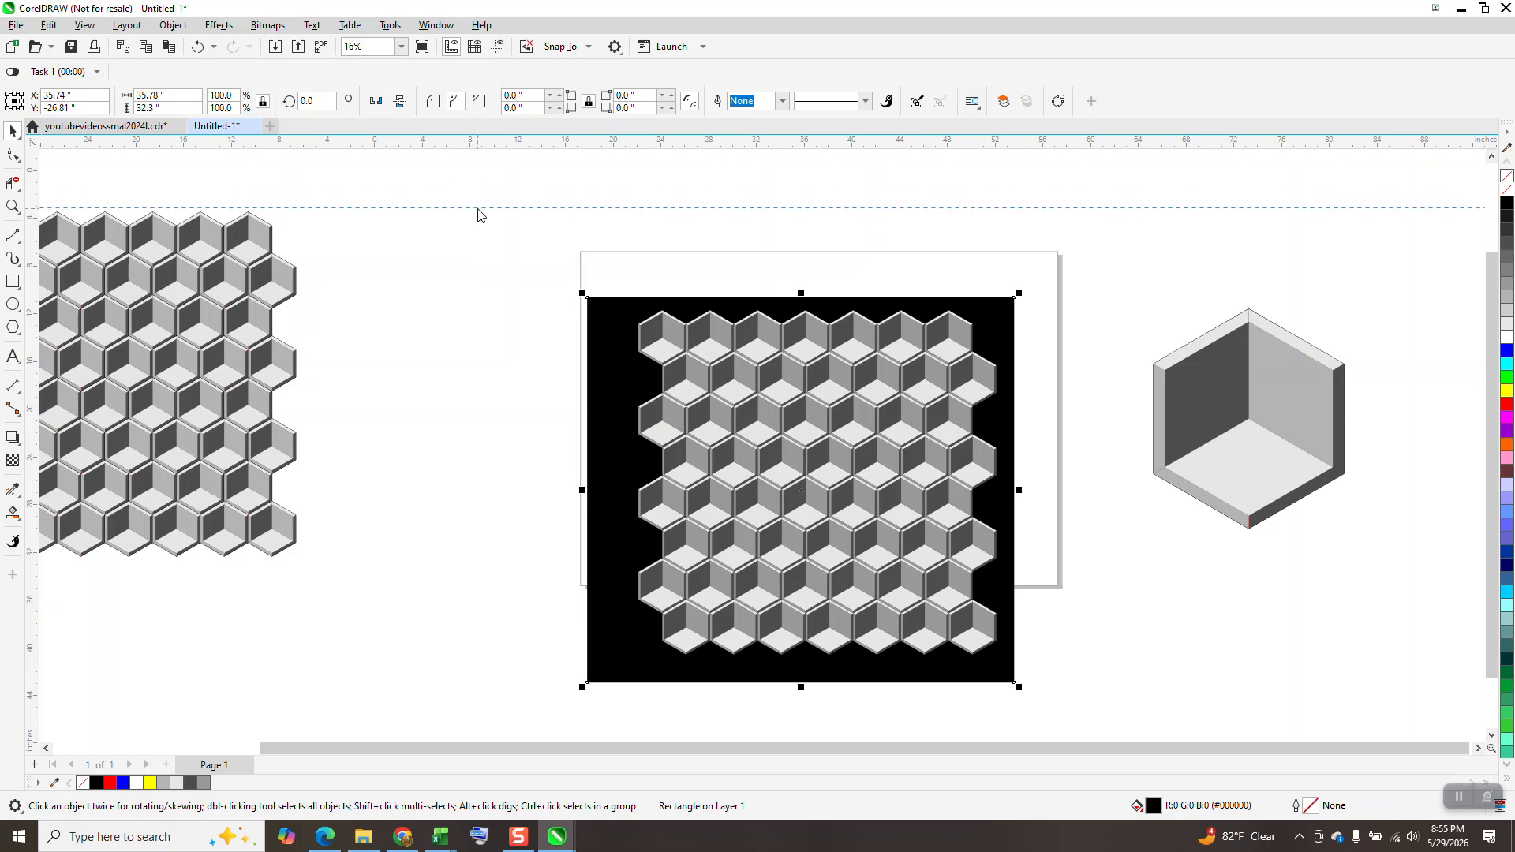
# - Place a horizontal guide above the page, show the guidelines, and delete the guide at the new pattern's top edge
pyautogui.click(479, 208)
pyautogui.click(497, 46)
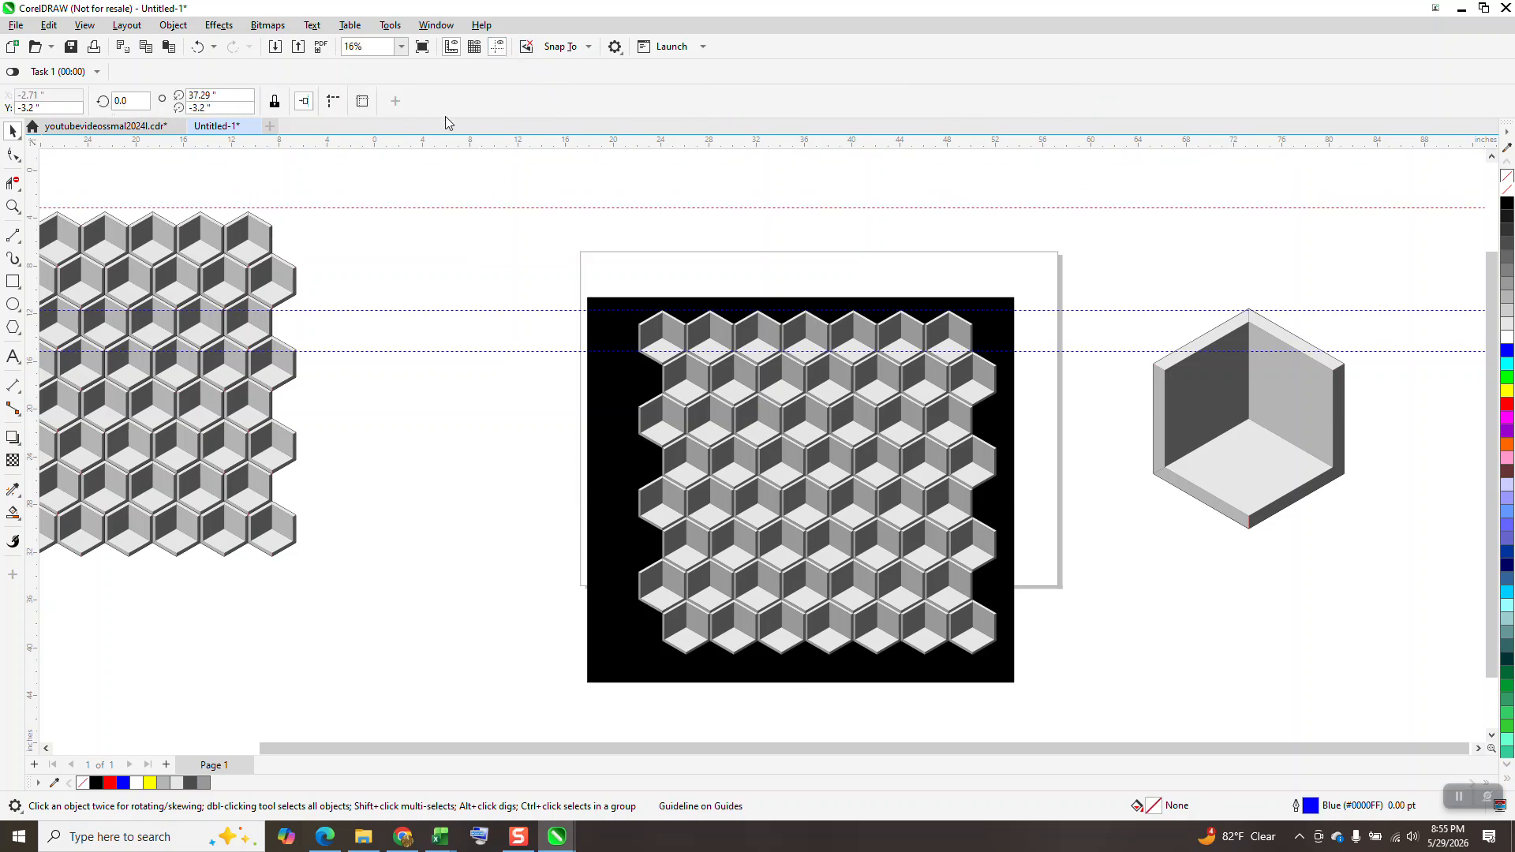
pyautogui.click(495, 311)
pyautogui.press('Delete')
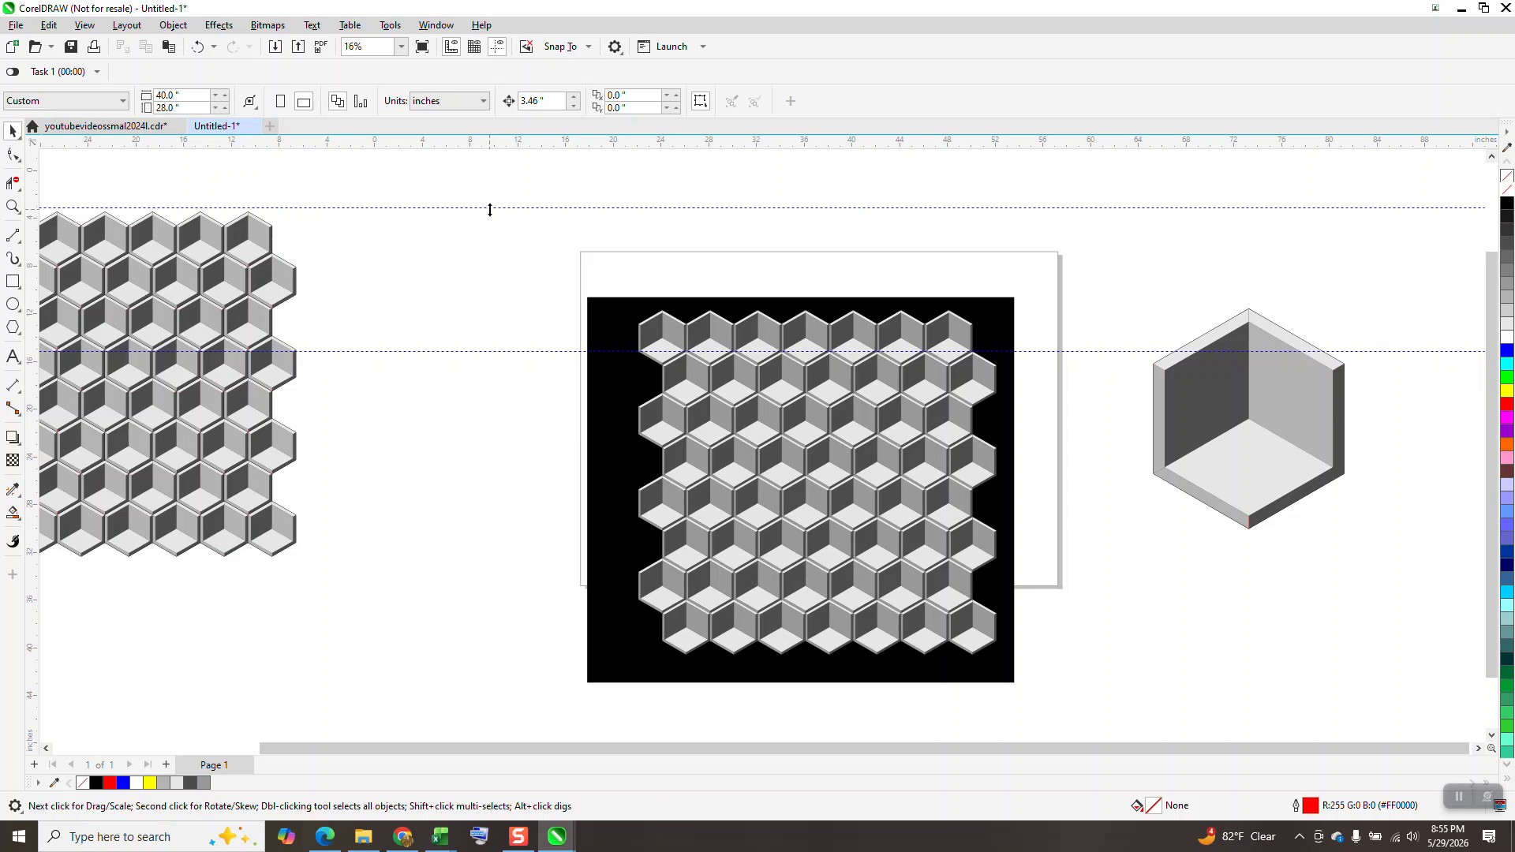
# - Rotate both remaining horizontal guides to an angle of 15 degrees
pyautogui.click(489, 209)
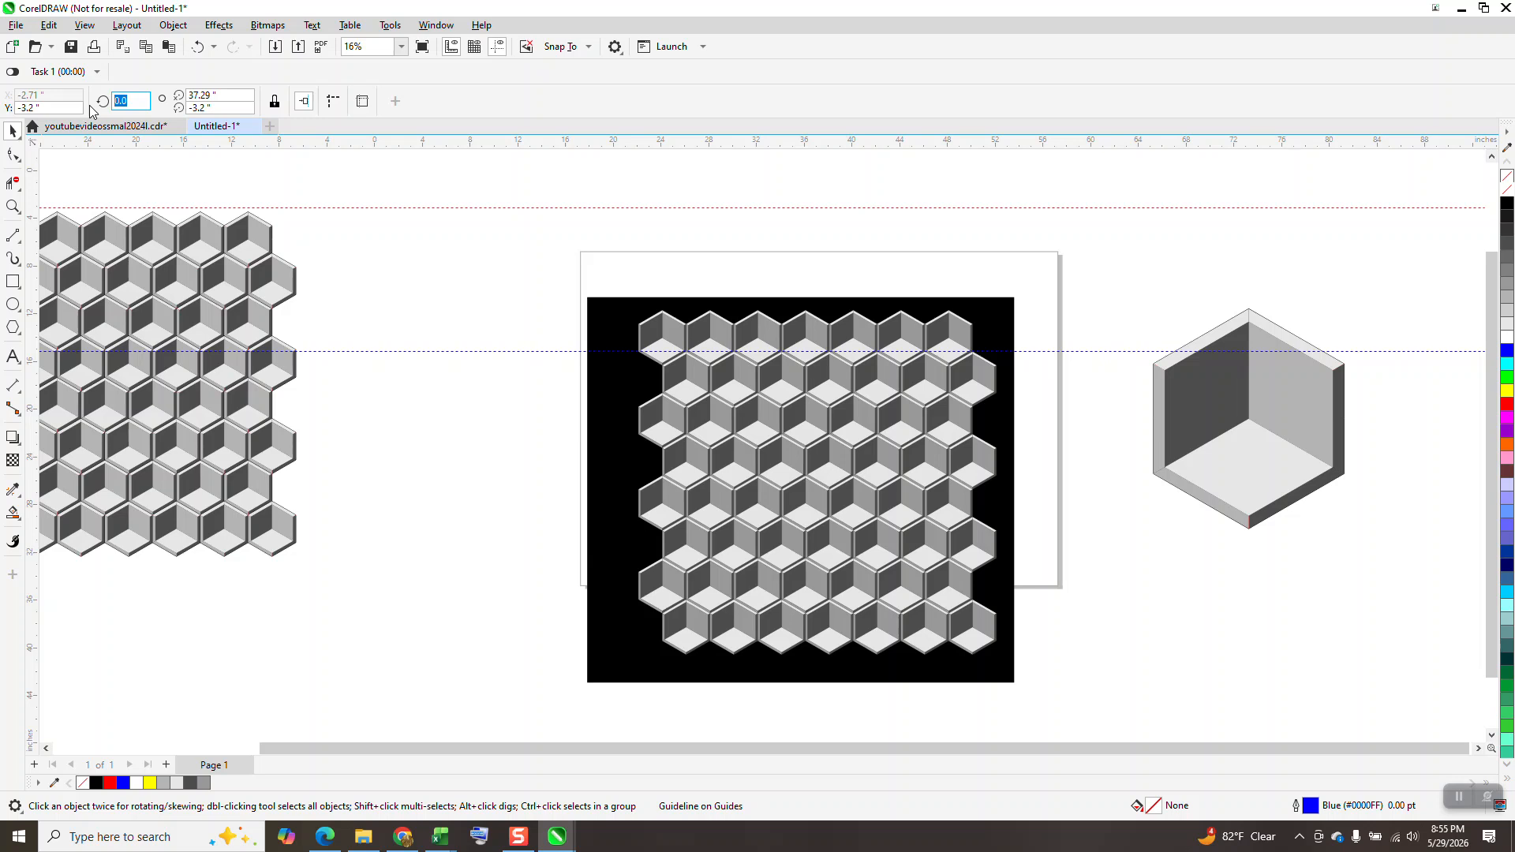
pyautogui.write('15')
pyautogui.press('Return')
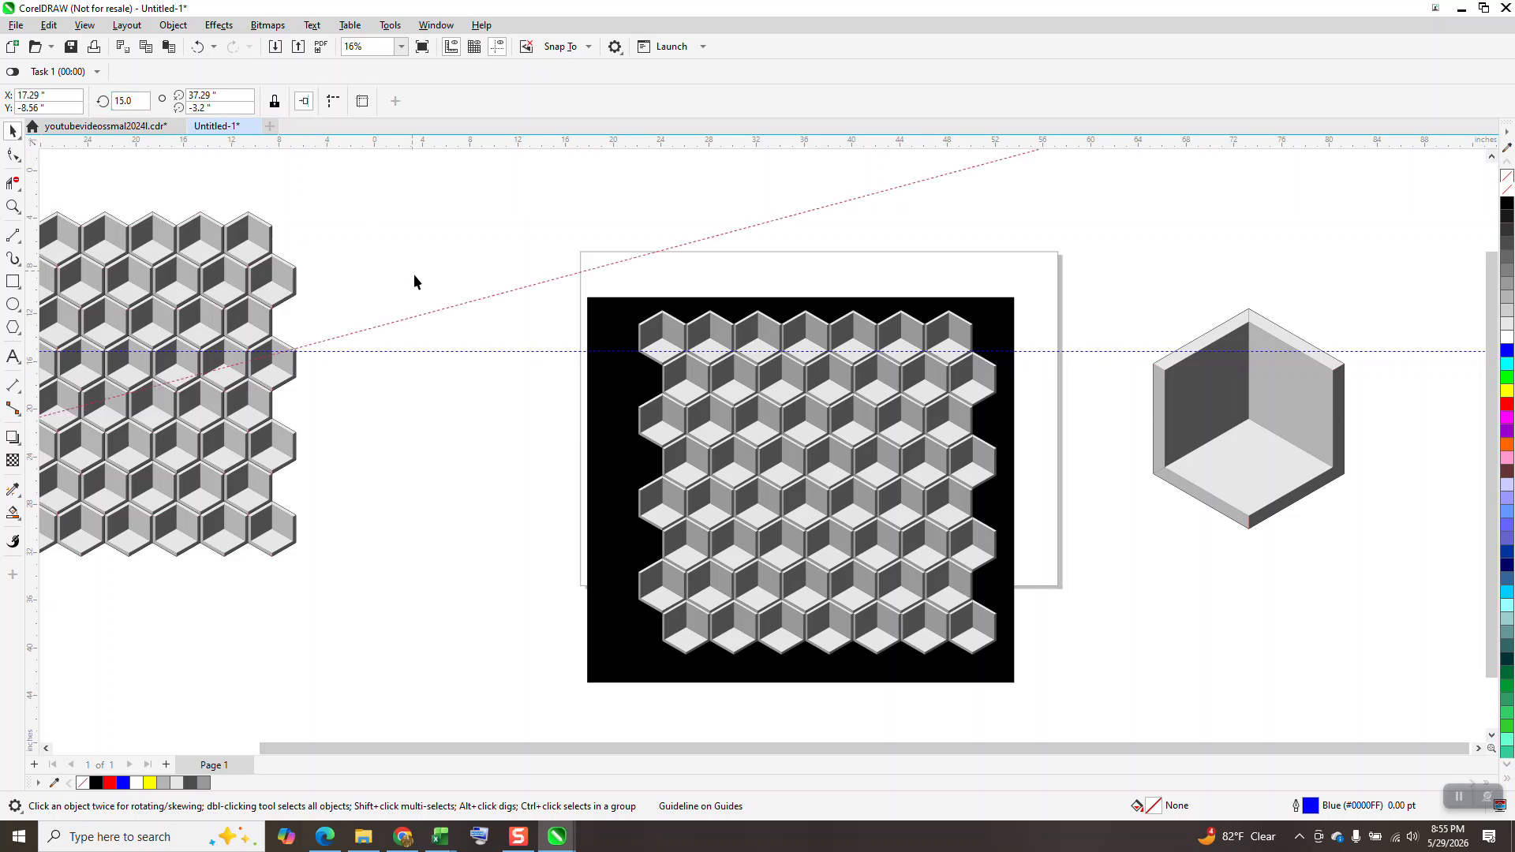
pyautogui.click(508, 353)
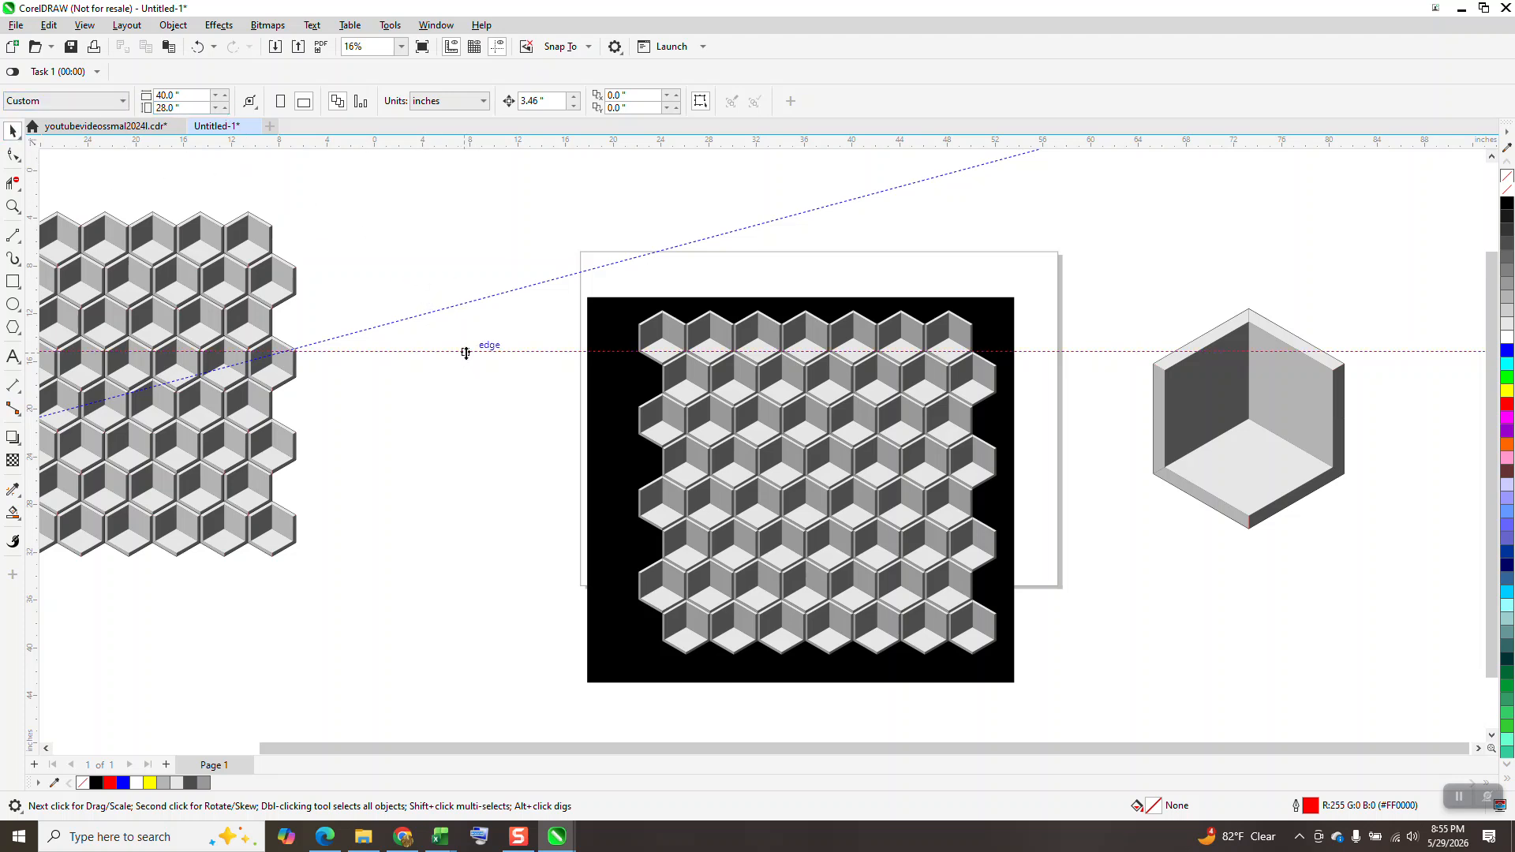
pyautogui.click(465, 352)
pyautogui.write('15')
pyautogui.press('Return')
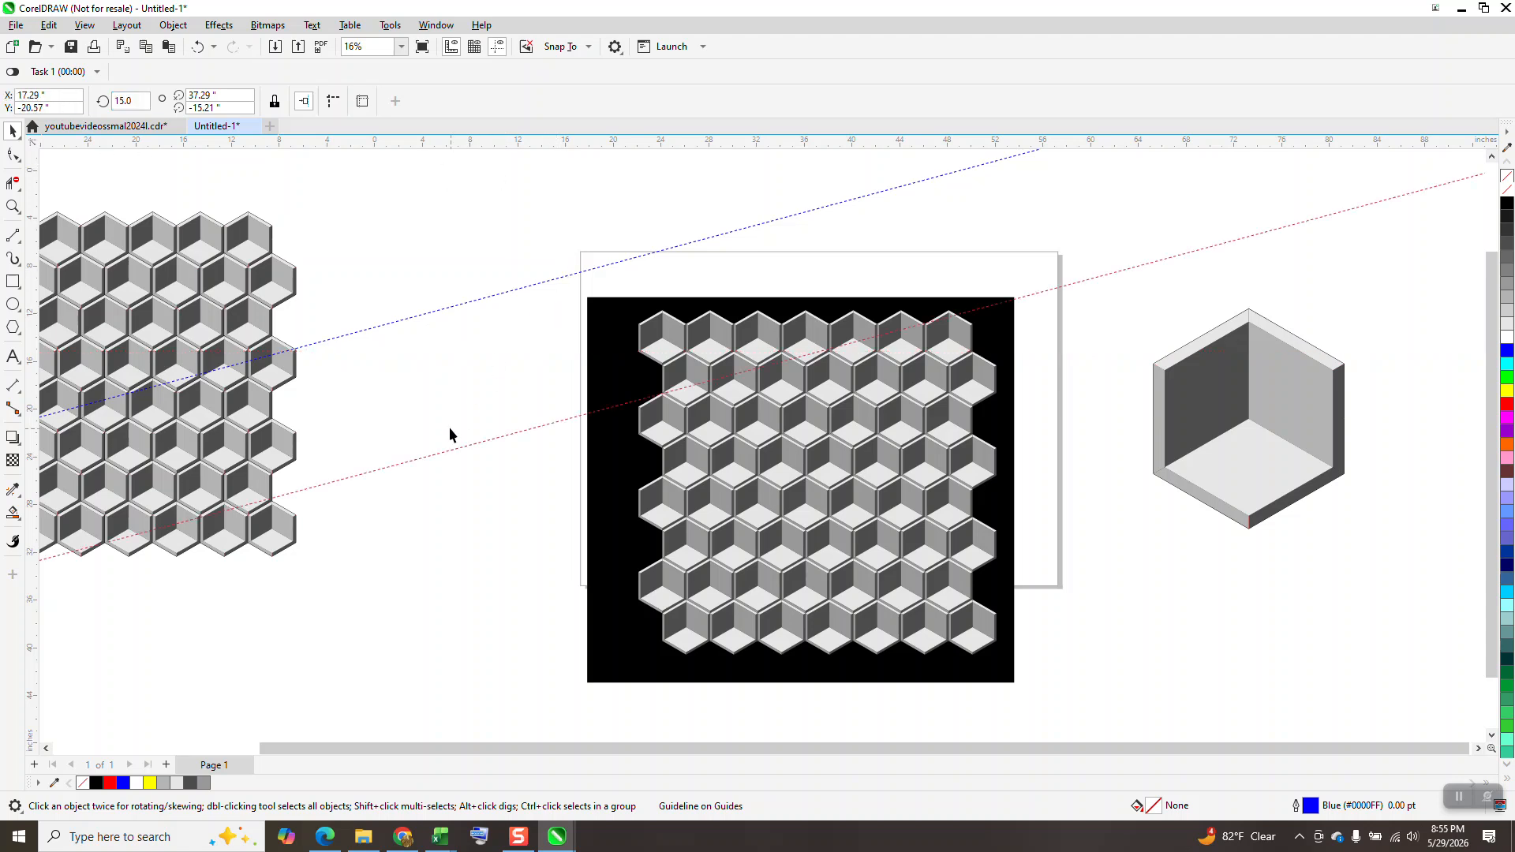
# - Measure between the two slanted guides with a temporary dimension line and delete it
pyautogui.click(21, 398)
pyautogui.click(94, 389)
pyautogui.moveTo(365, 328); pyautogui.dragTo(404, 462)
pyautogui.click(404, 461)
pyautogui.press('Delete')
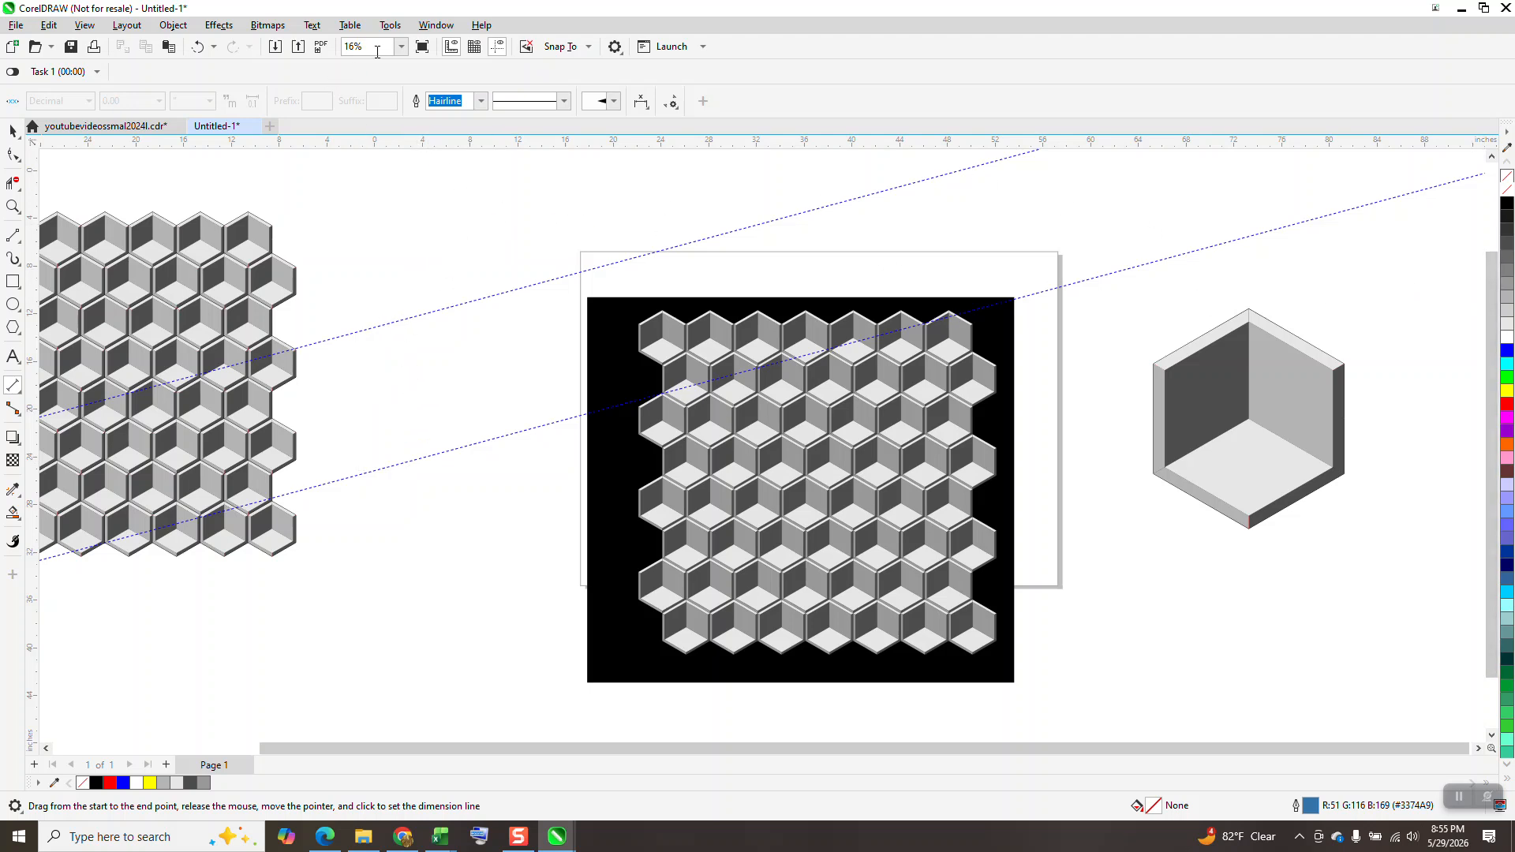
# - Run the Start_Guides_Distance script from JQ_Guides_Distance and move its window above the pattern
pyautogui.click(391, 26)
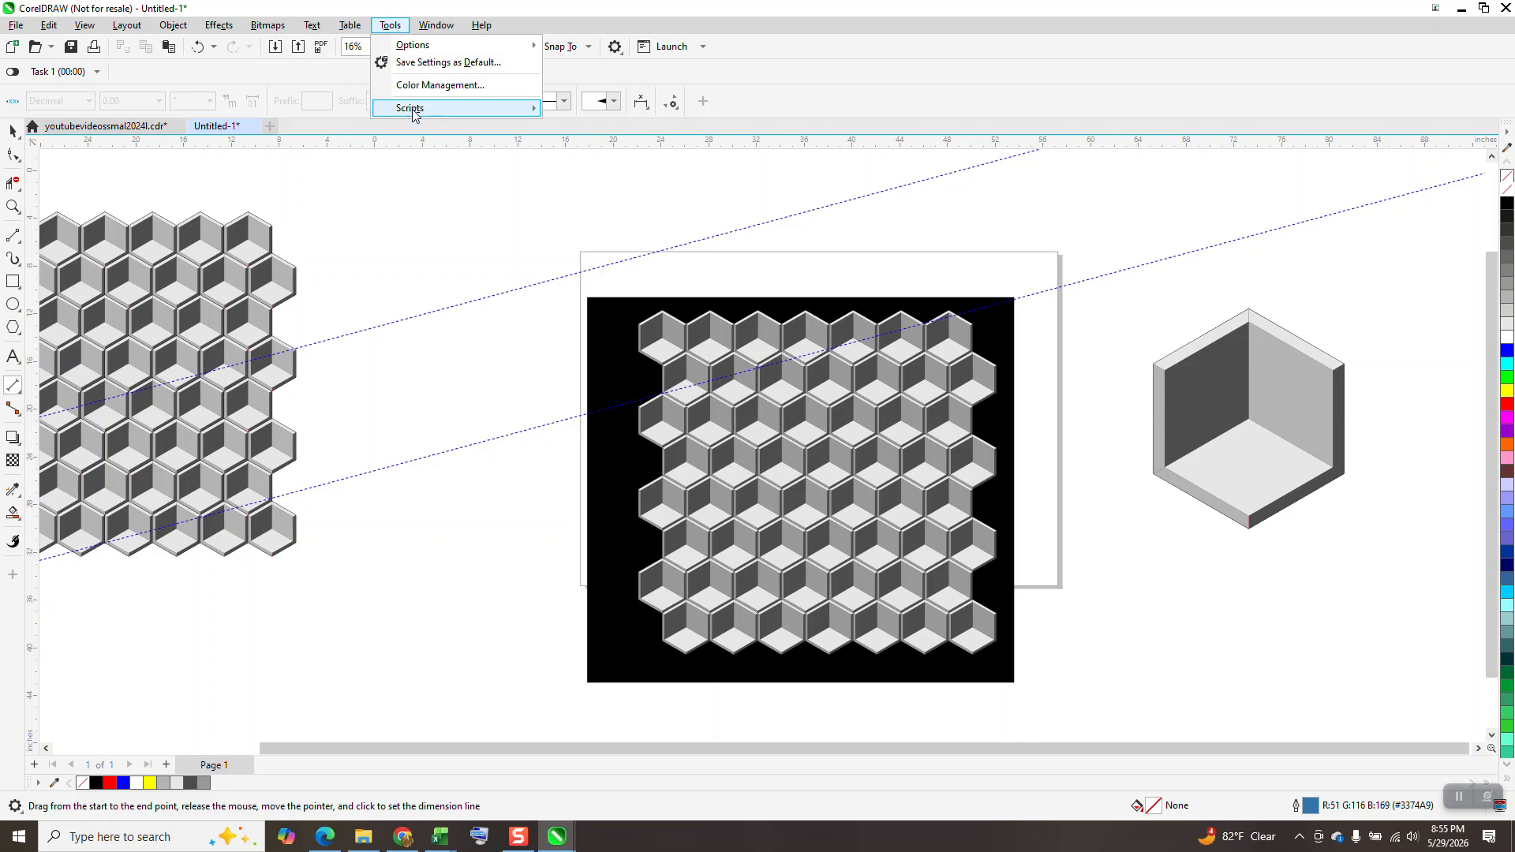
pyautogui.moveTo(416, 116)
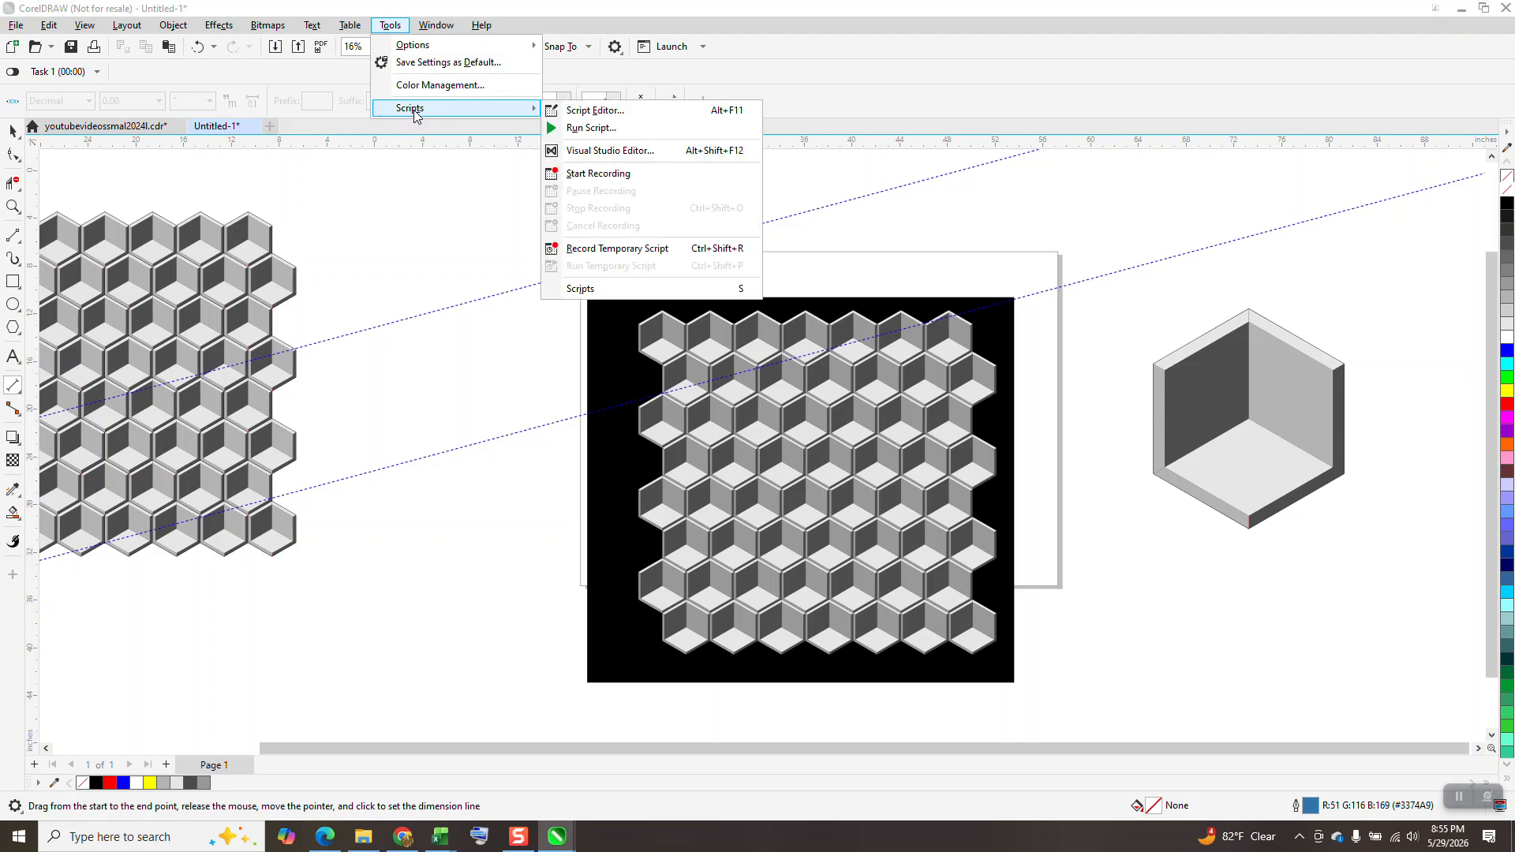
pyautogui.click(594, 290)
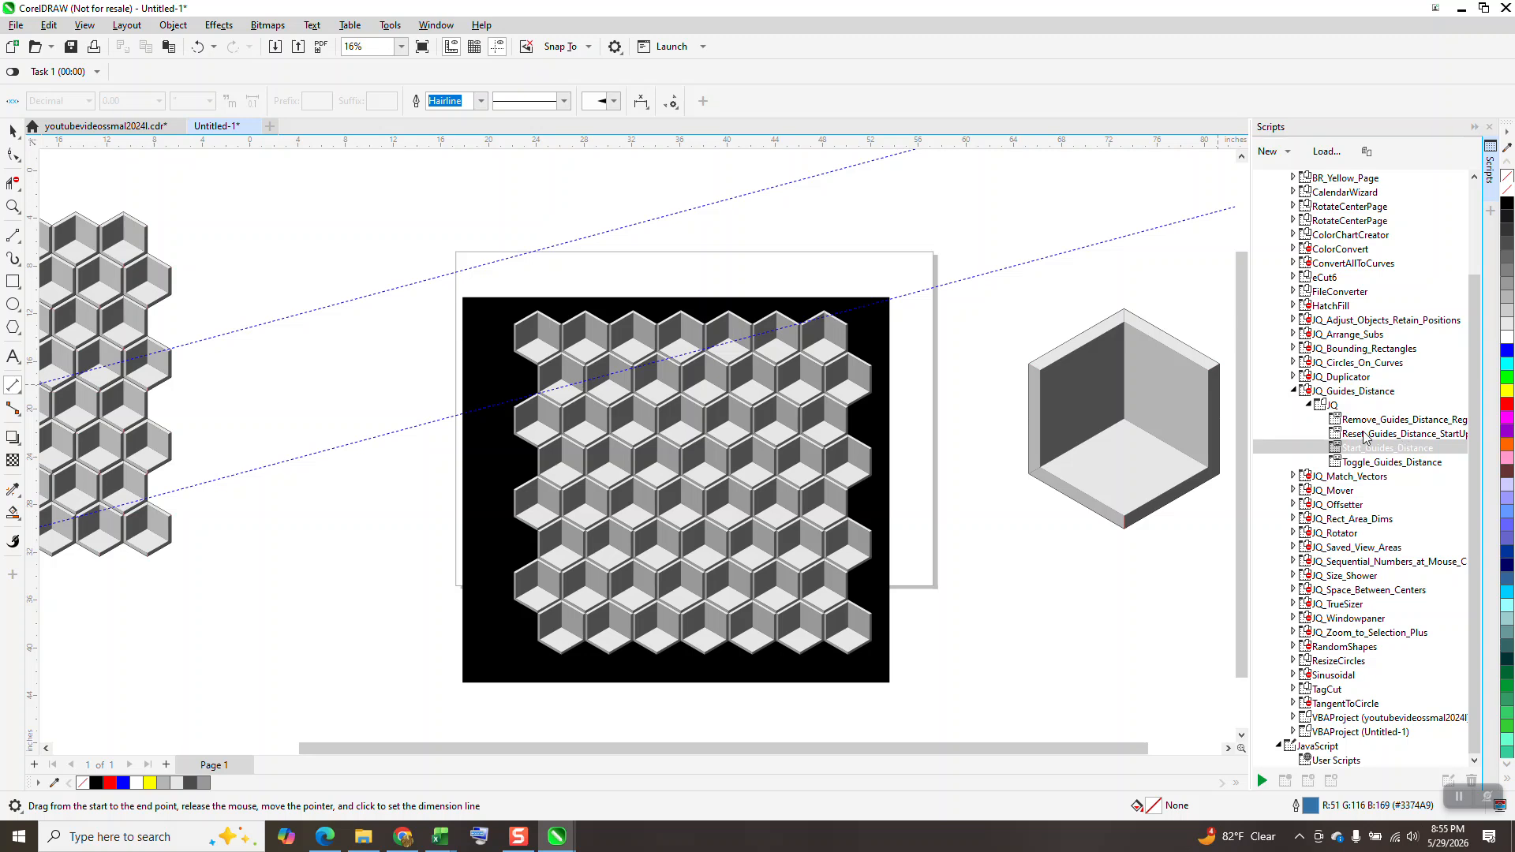
pyautogui.doubleClick(1385, 450)
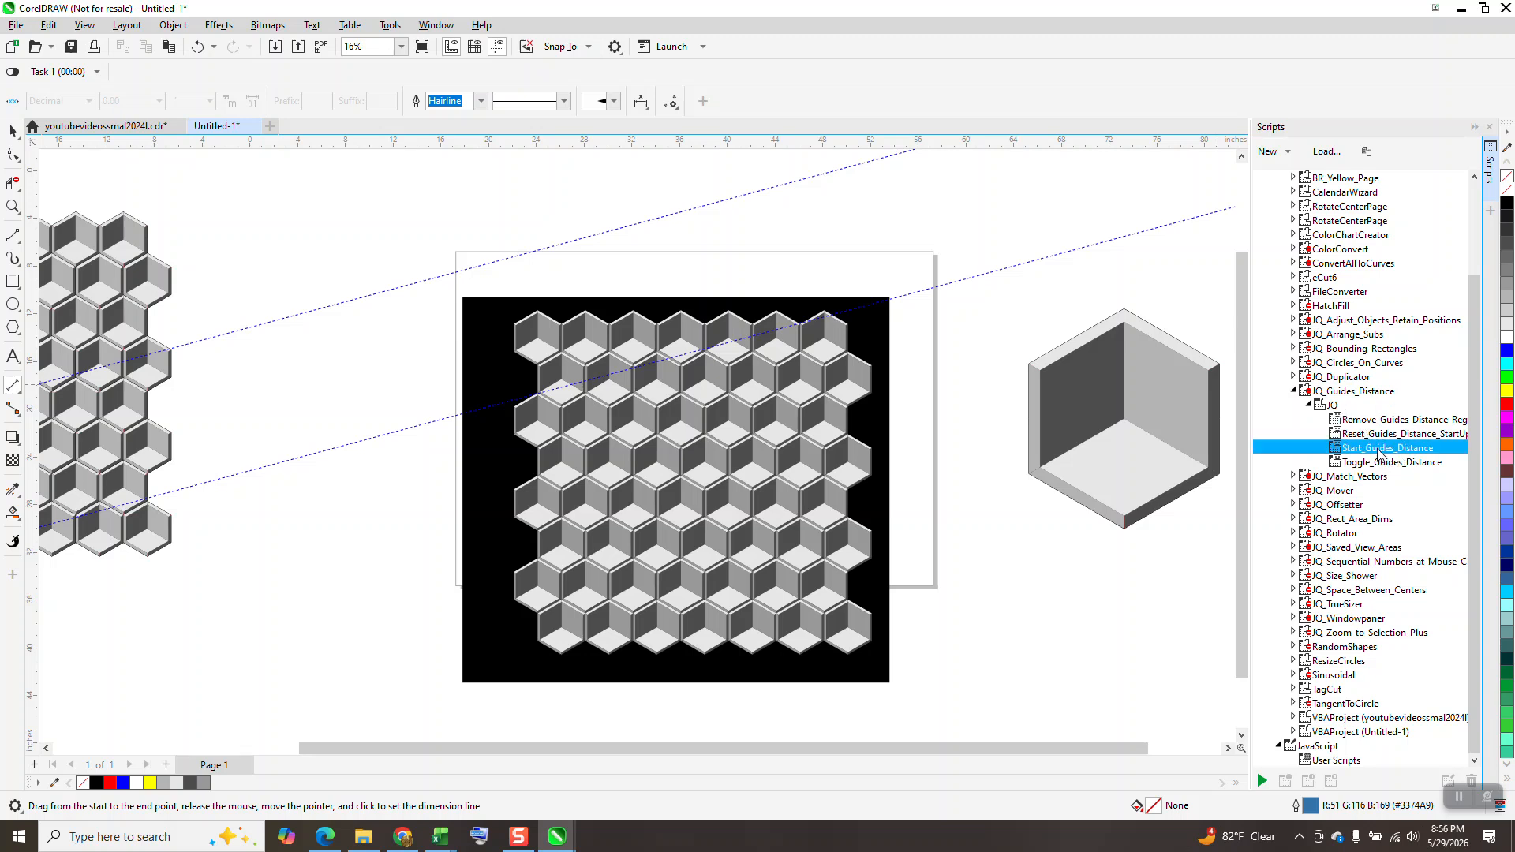
pyautogui.moveTo(1017, 208); pyautogui.dragTo(740, 212)
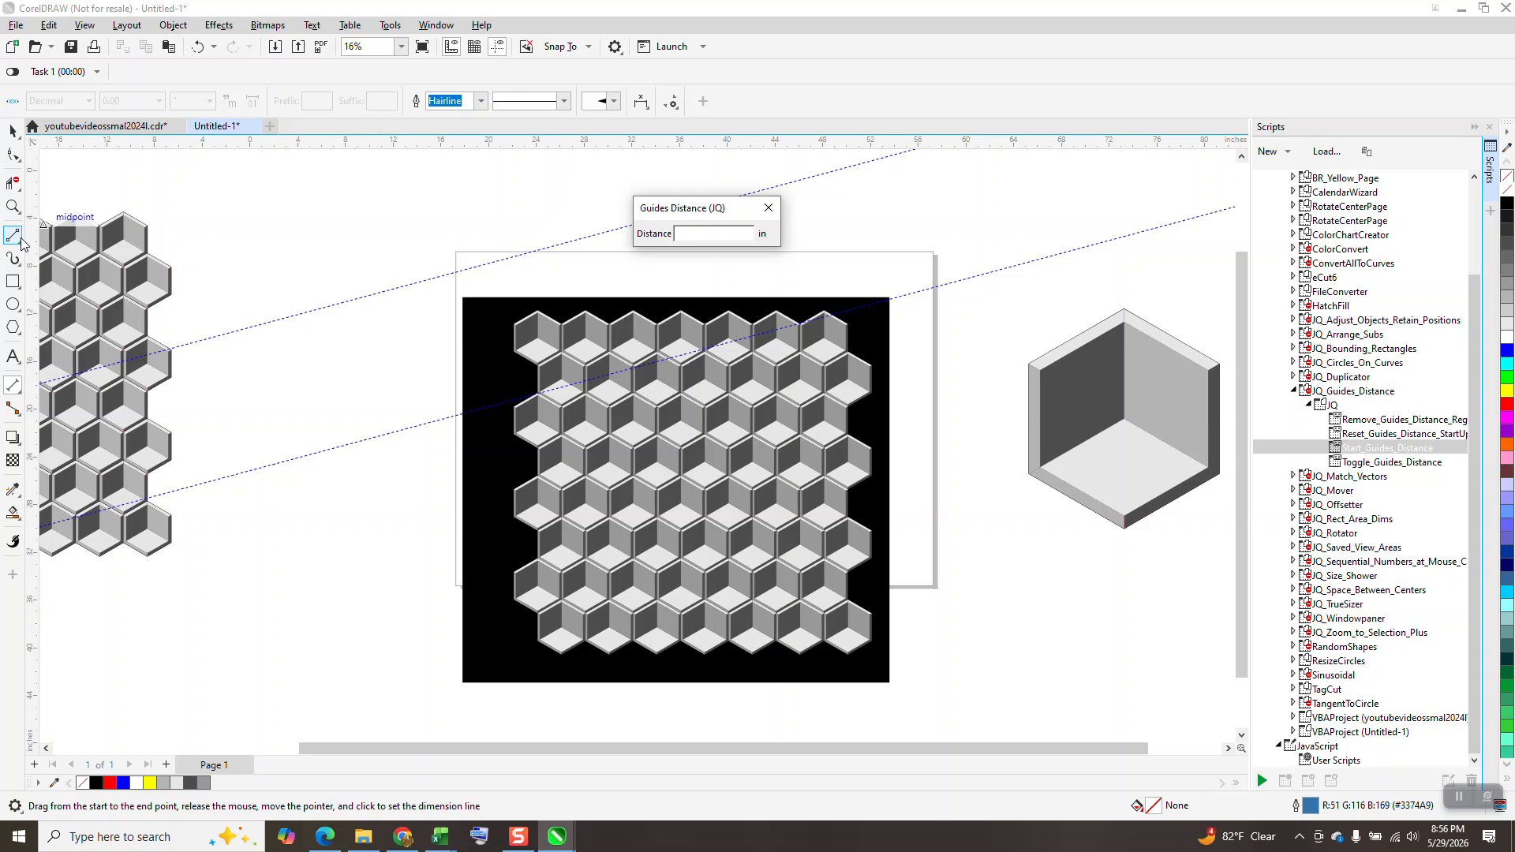
pyautogui.click(30, 156)
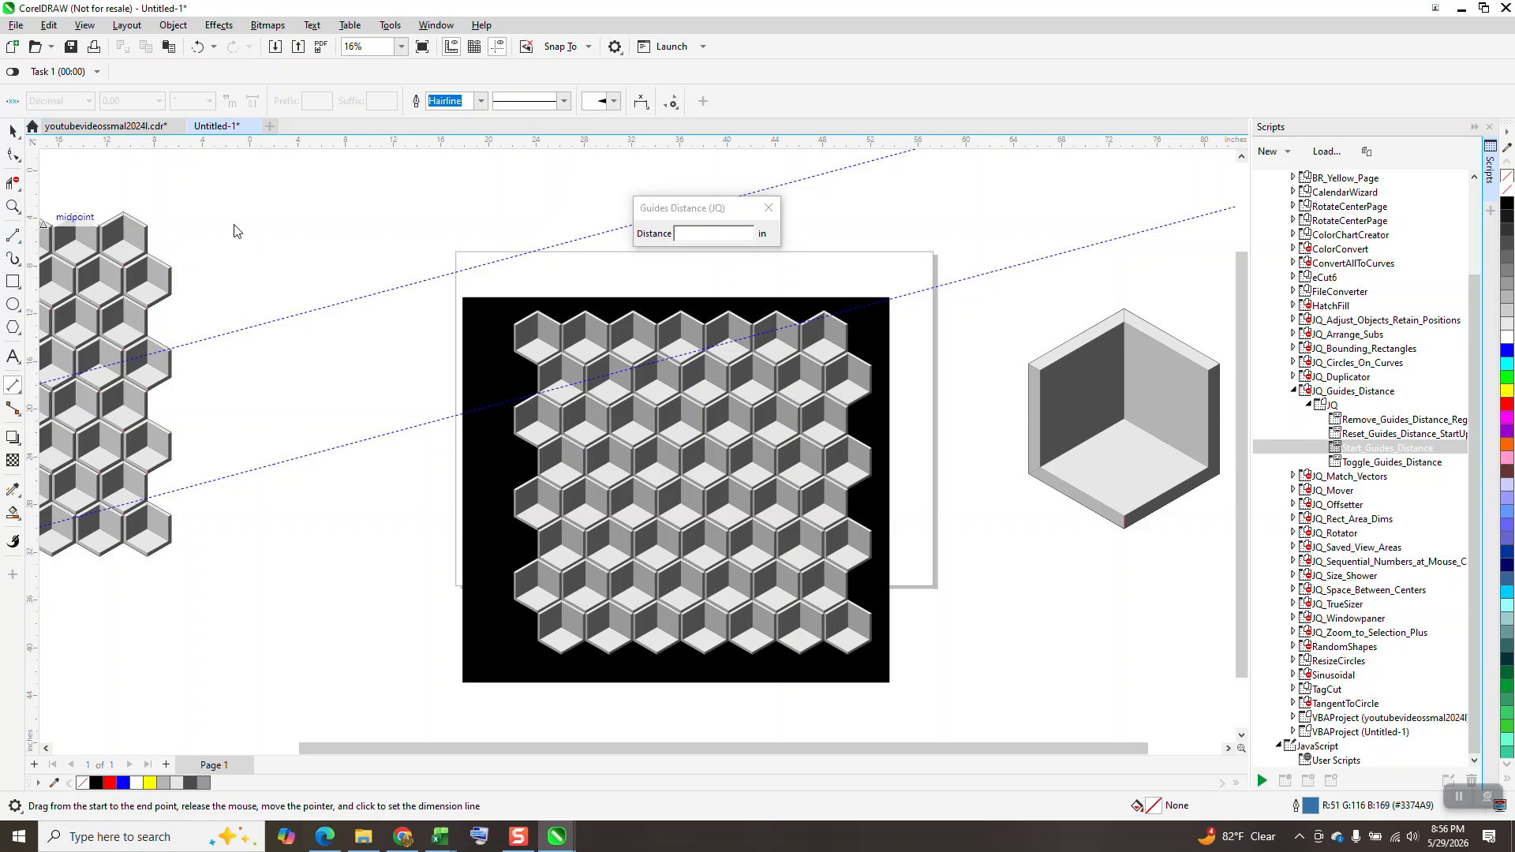
pyautogui.click(32, 126)
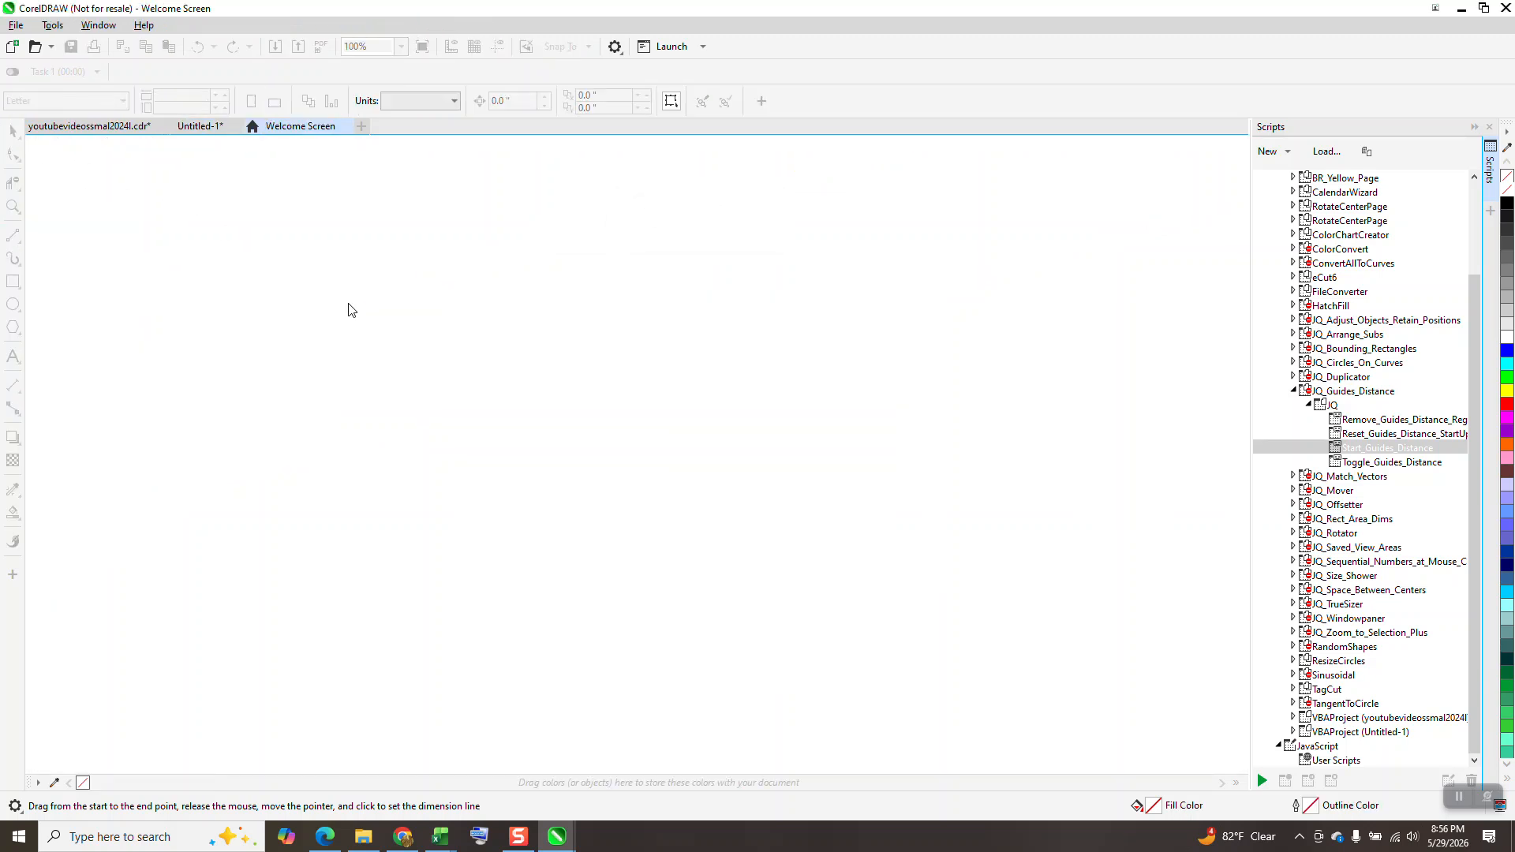
pyautogui.click(204, 127)
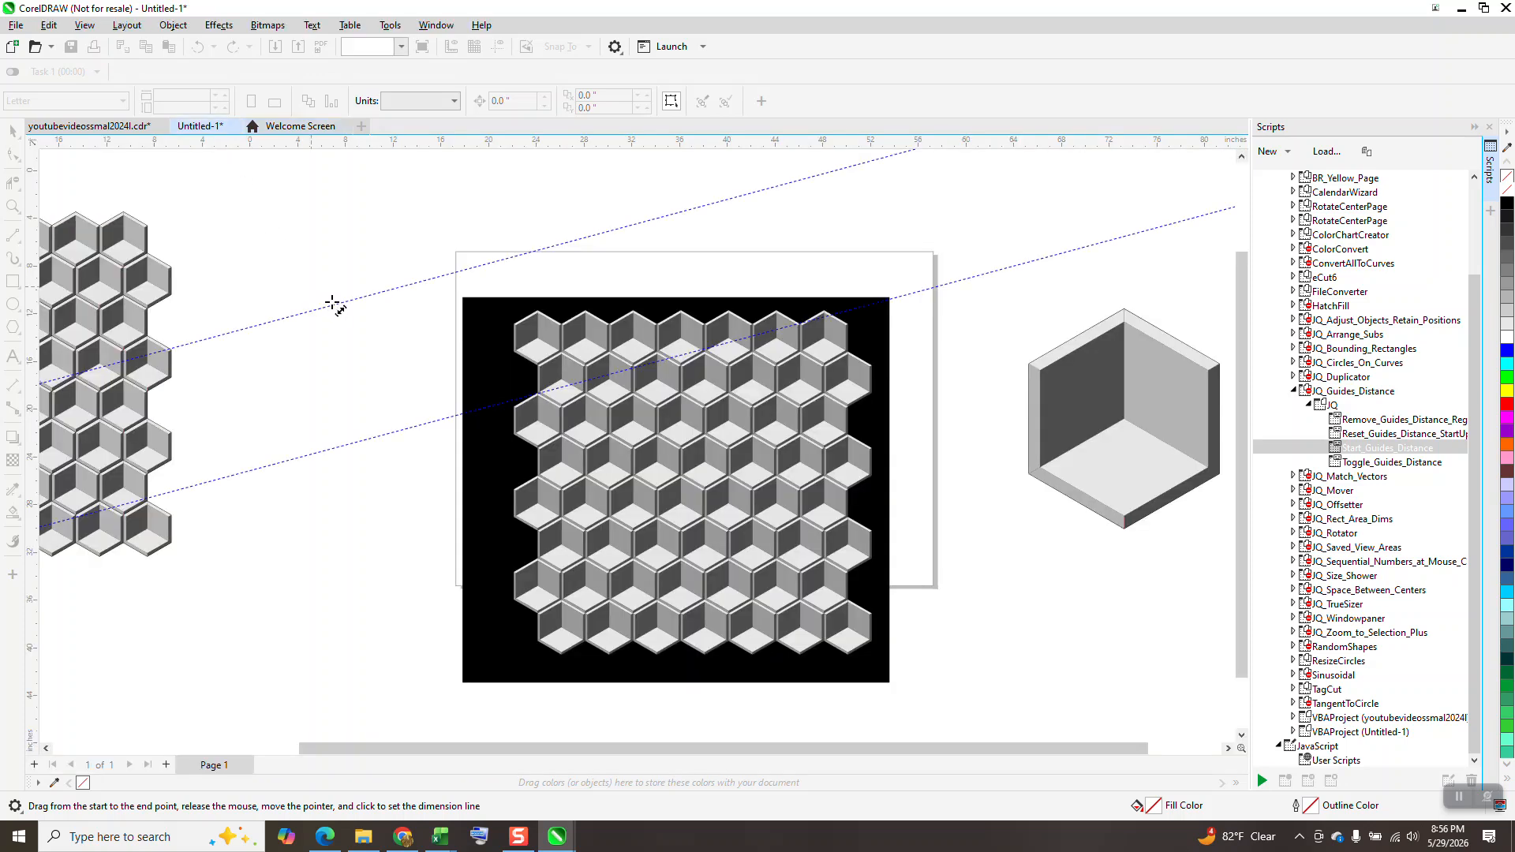
# - Run the Start_Guides_Distance script again and select both slanted guides together to measure the distance between them
pyautogui.click(13, 131)
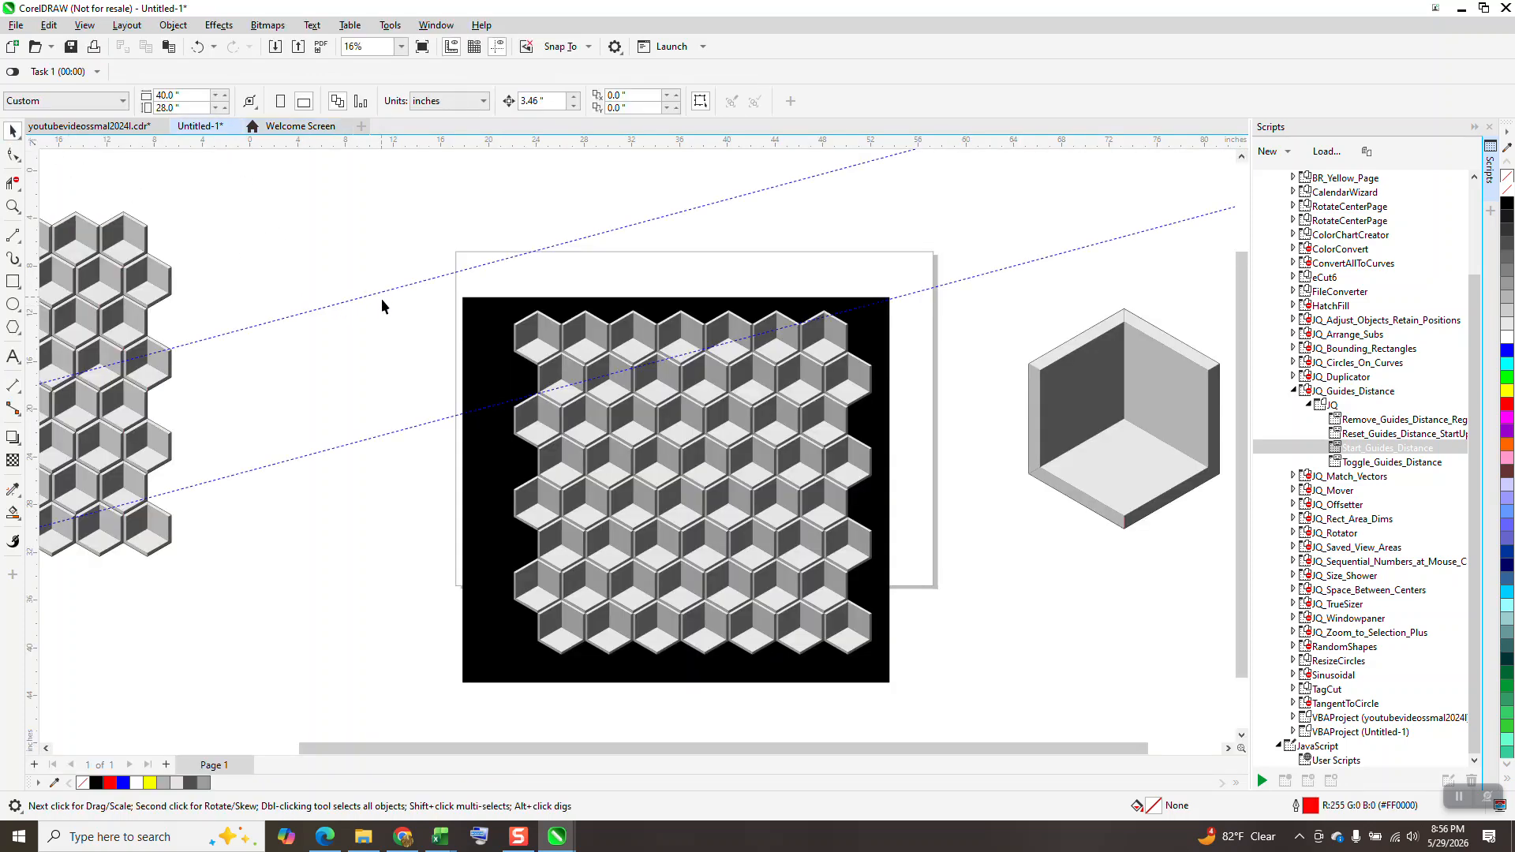
pyautogui.click(342, 304)
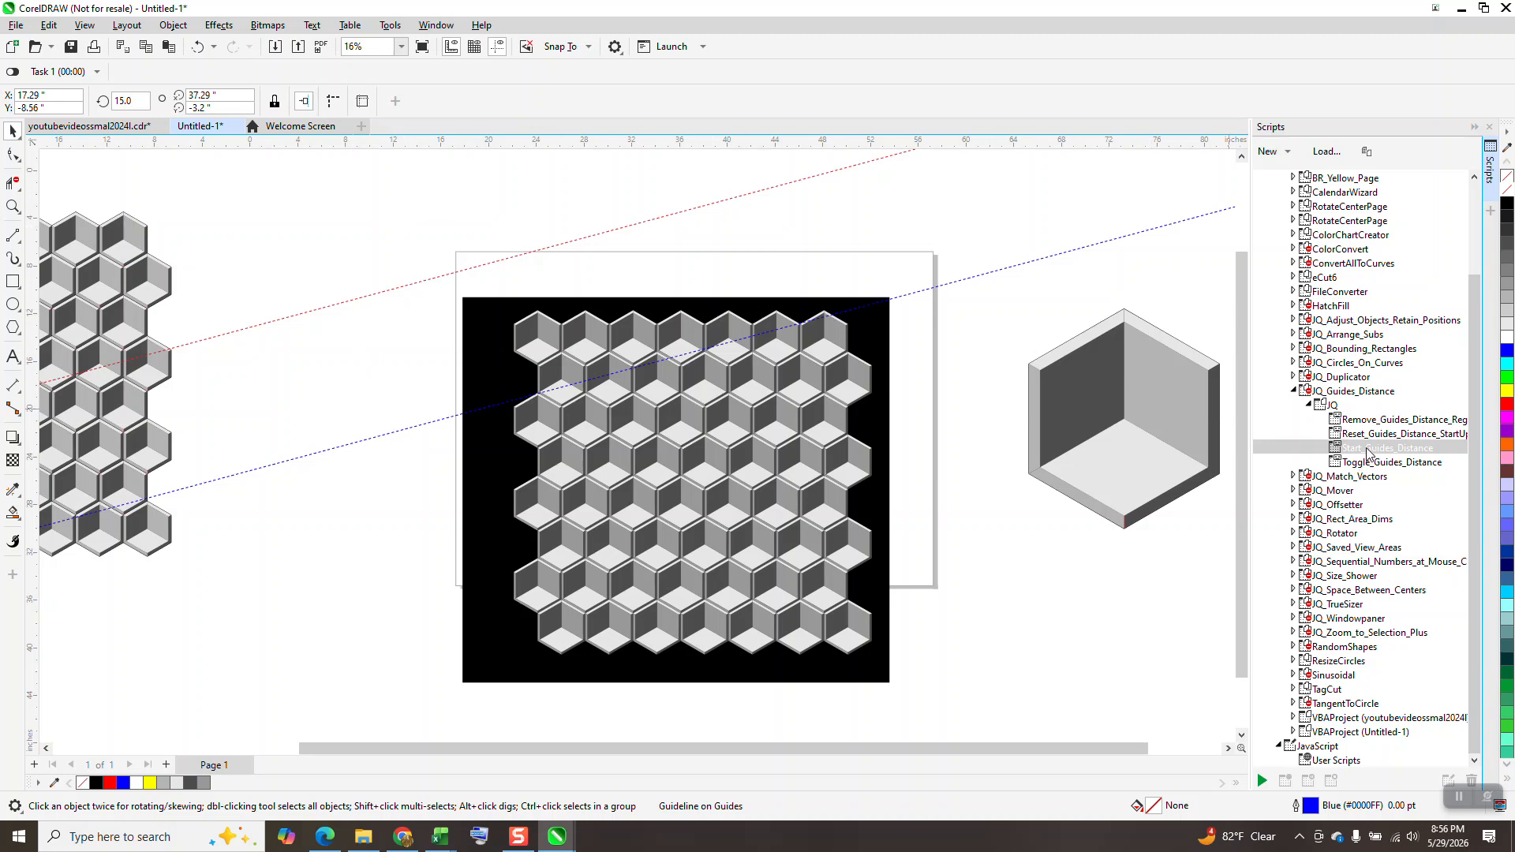
pyautogui.click(1323, 448)
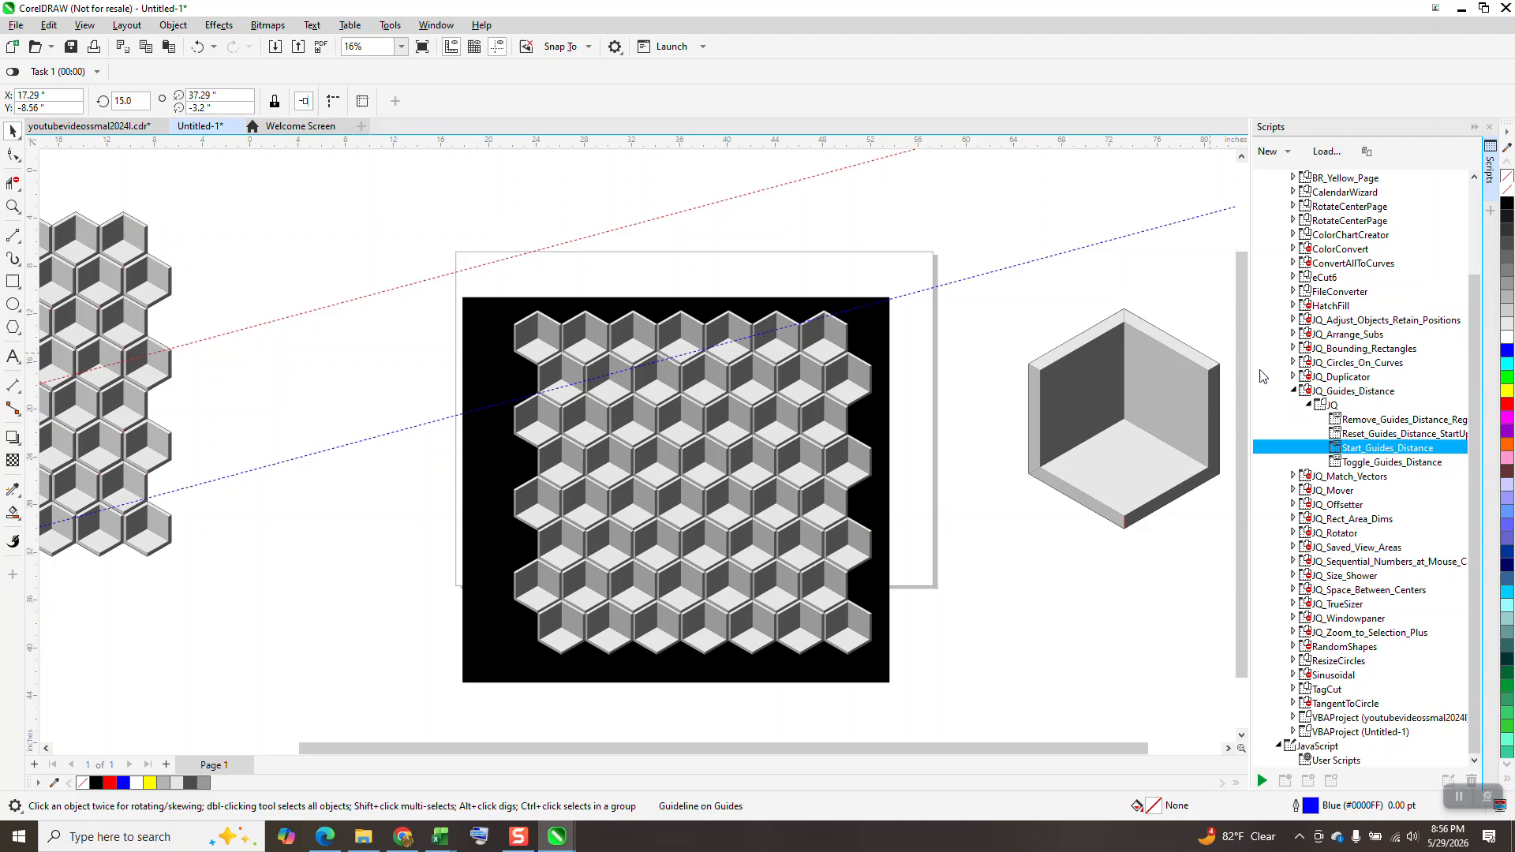
pyautogui.doubleClick(1373, 448)
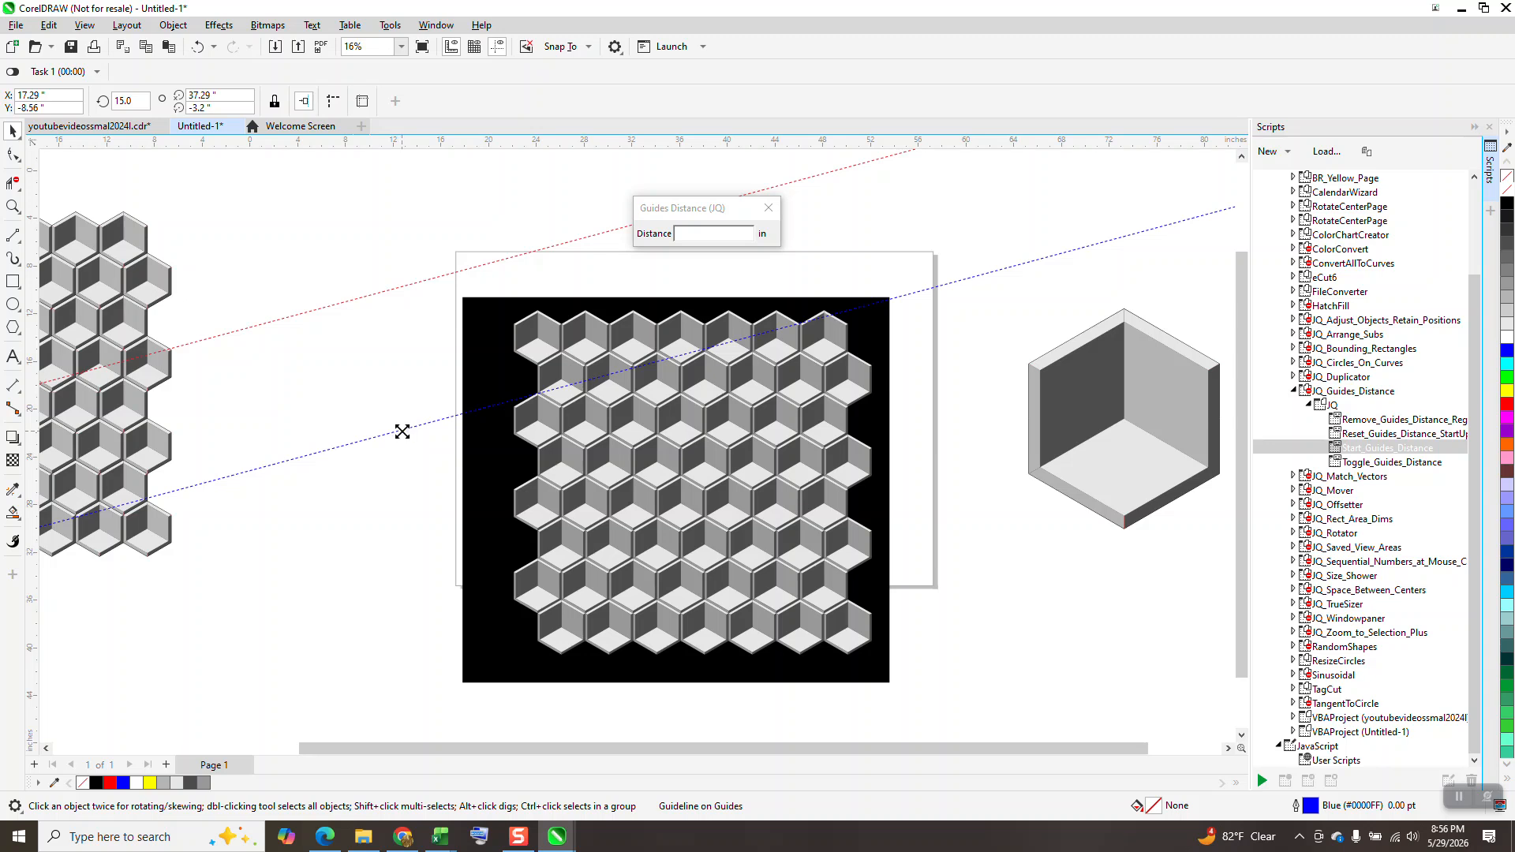
pyautogui.keyDown('shift'); pyautogui.click(402, 431); pyautogui.keyUp('shift')
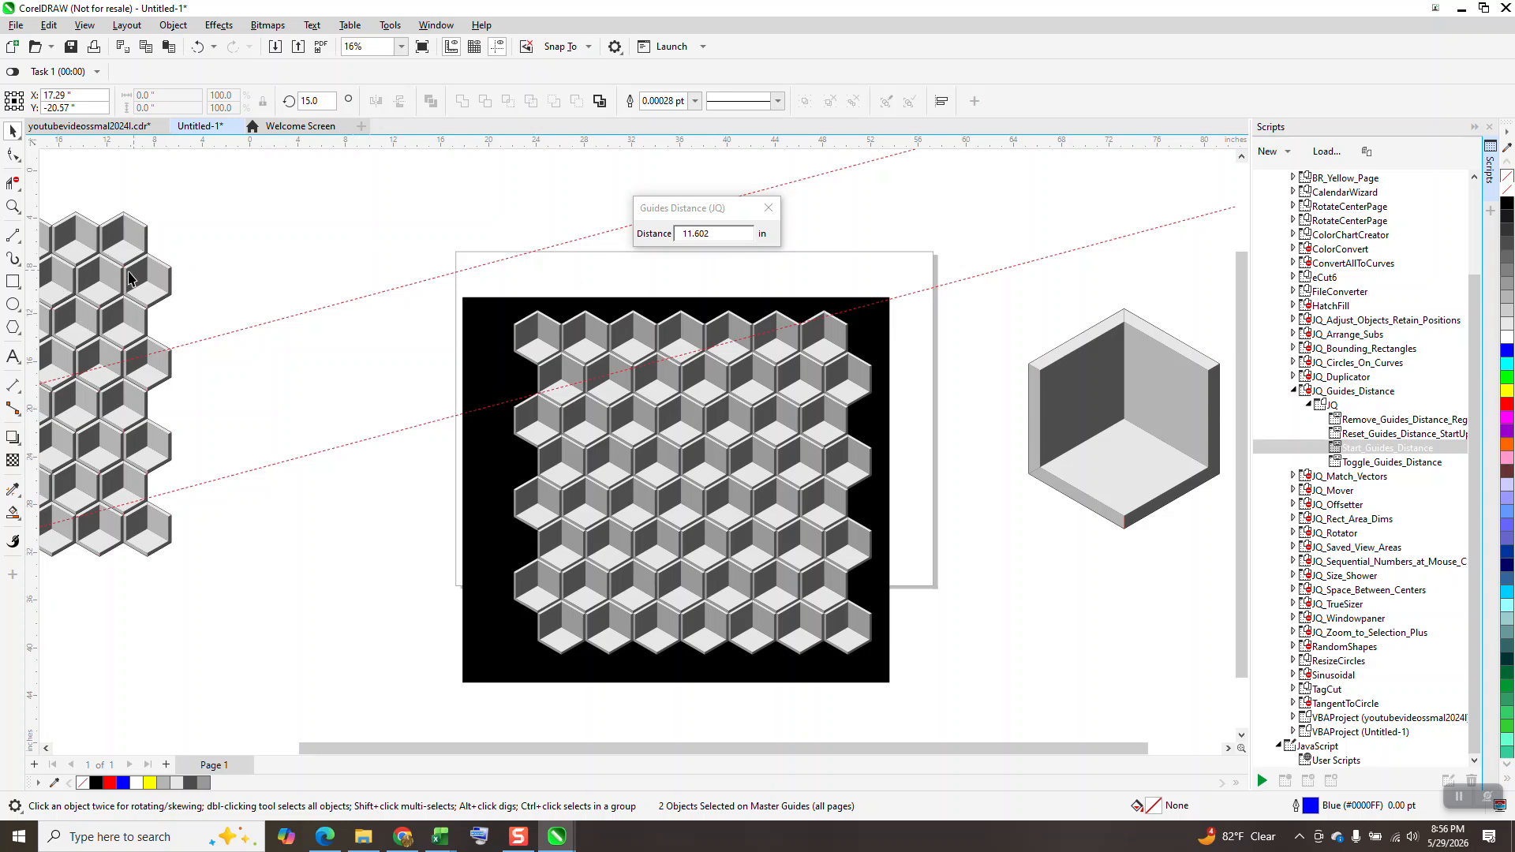
# - Check the spacing between the two slanted guides with a temporary dimension line across them, and delete the line
pyautogui.click(21, 241)
pyautogui.click(72, 252)
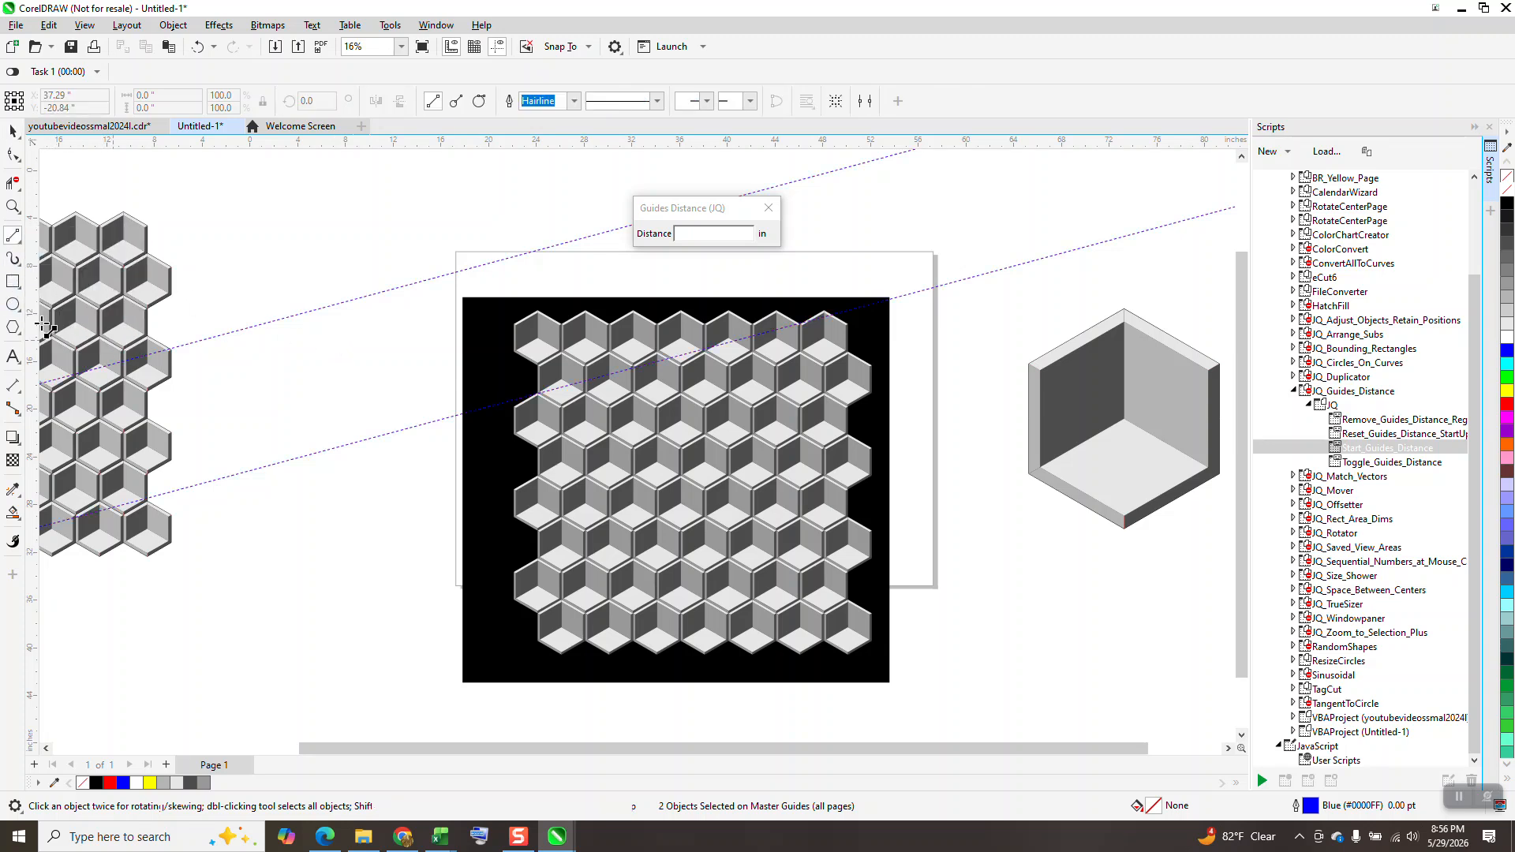
pyautogui.click(13, 383)
pyautogui.moveTo(312, 312); pyautogui.dragTo(345, 446)
pyautogui.click(319, 379)
pyautogui.press('Delete')
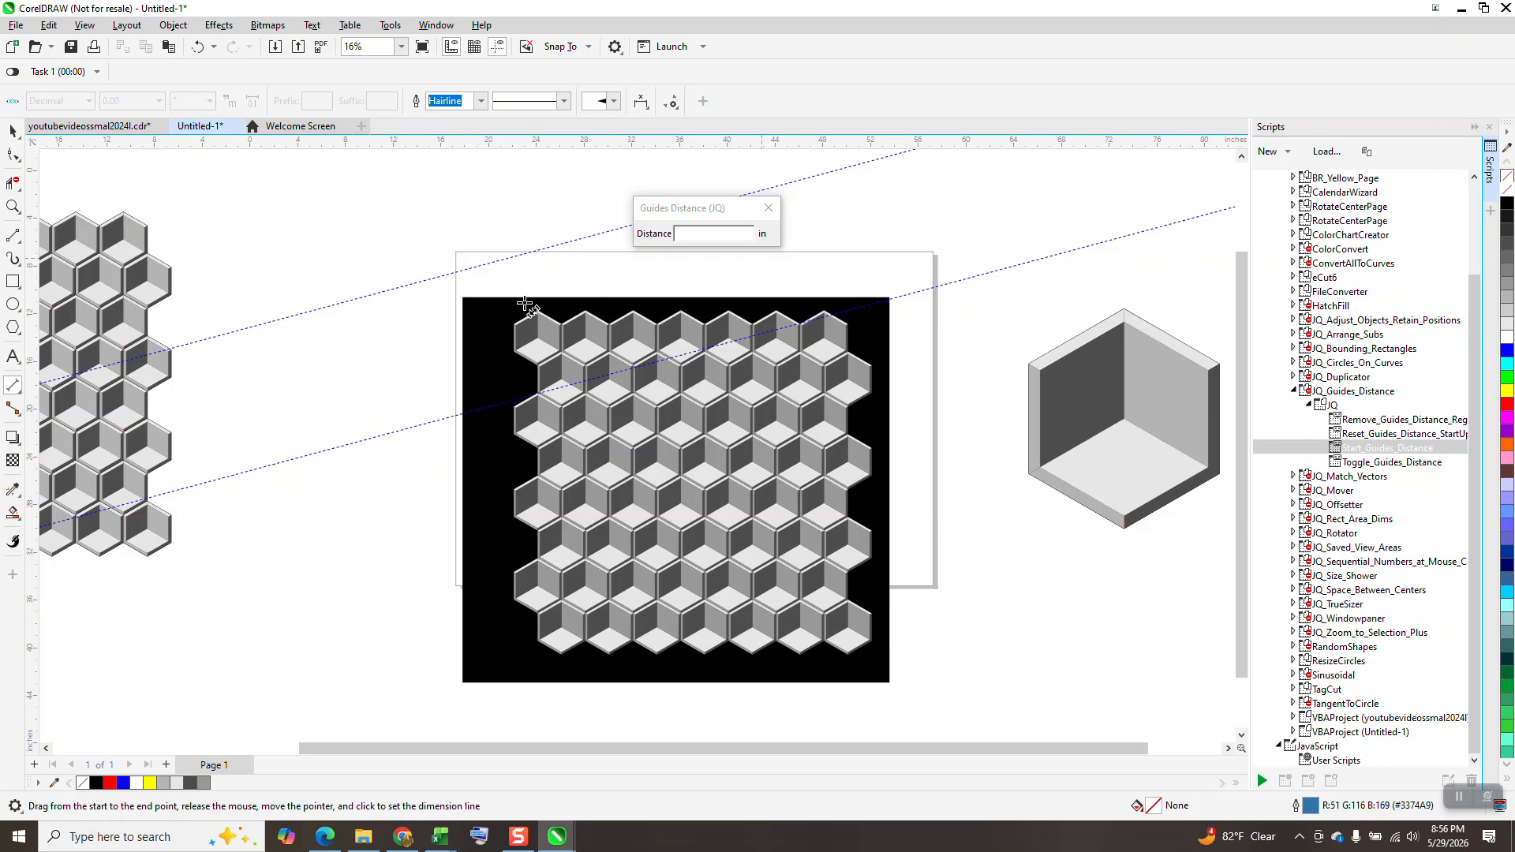
# - Zoom in on the hexagon pattern on the black background
pyautogui.scroll(-2, 379, 305)
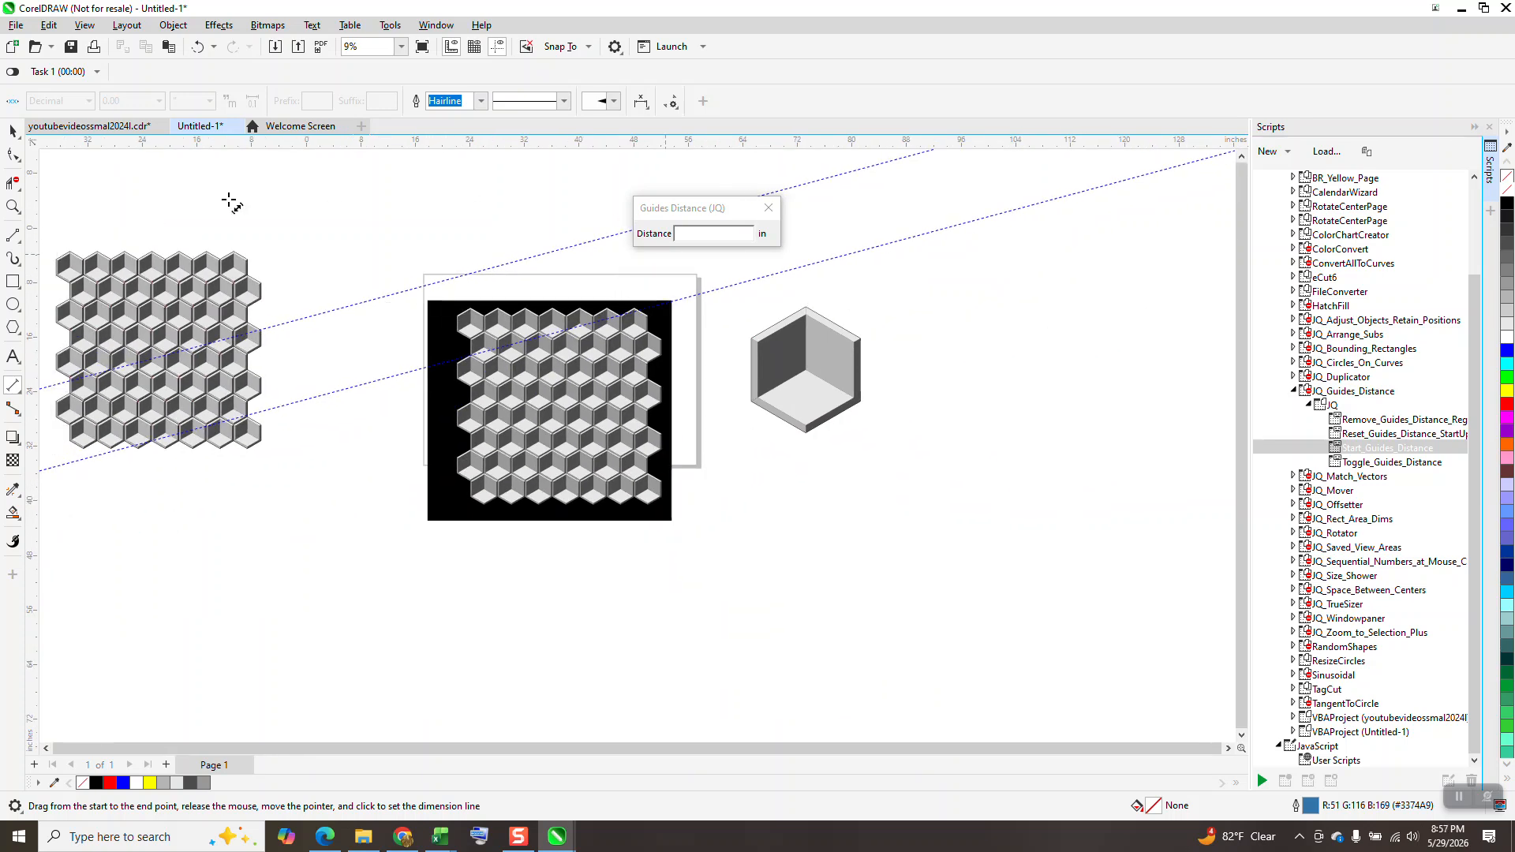
pyautogui.click(13, 207)
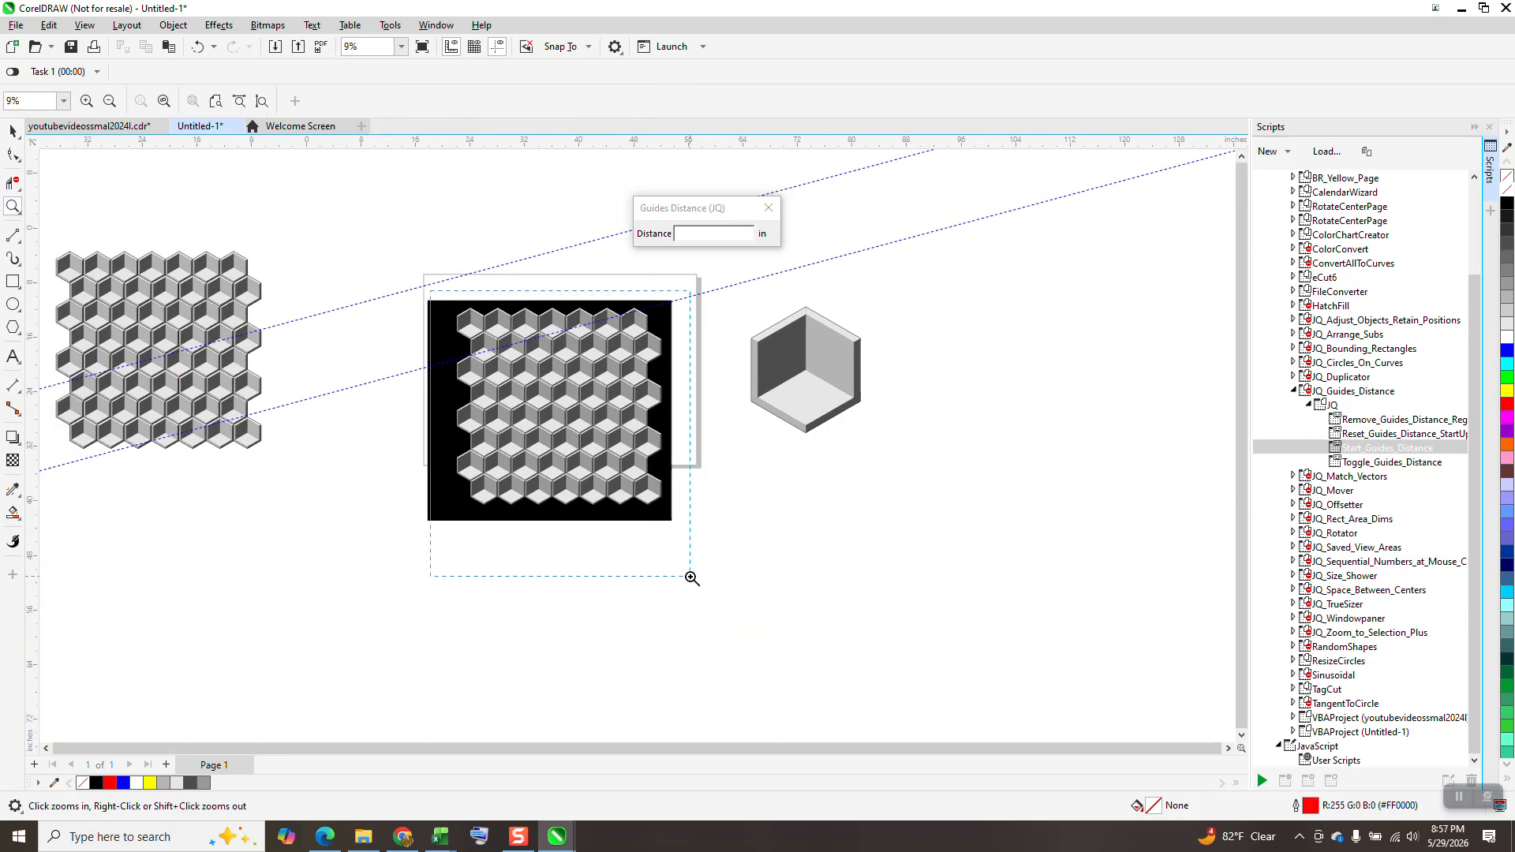